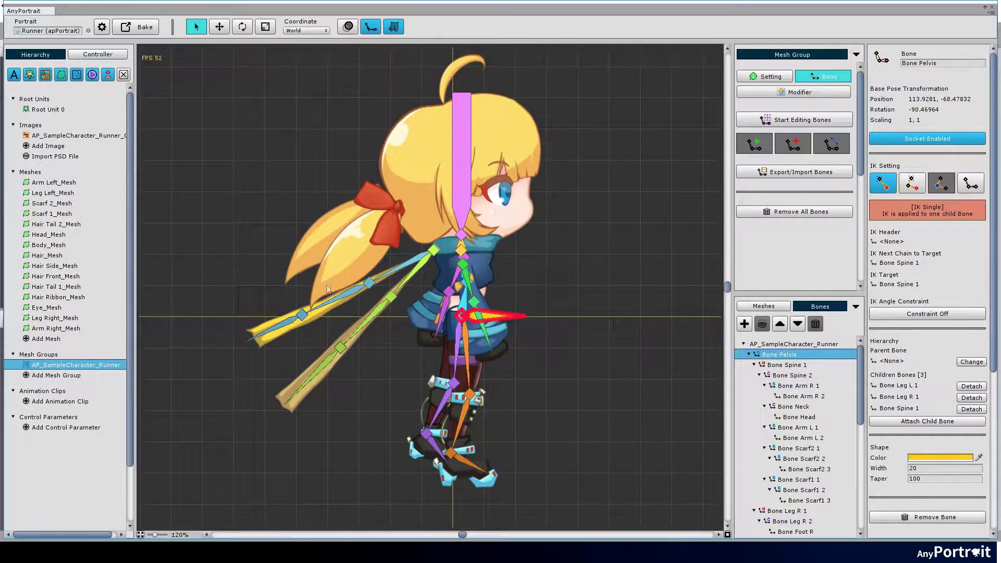
# - Create an animation clip named Idle and link it to the AP_SampleCharacter_Runner mesh group
pyautogui.moveTo(566, 313); pyautogui.dragTo(586, 306)
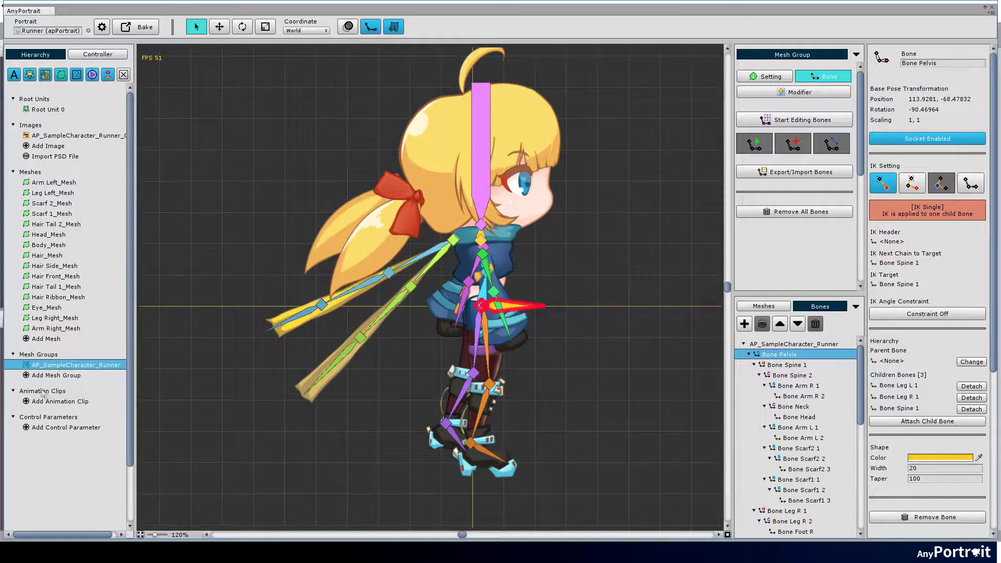
pyautogui.click(61, 401)
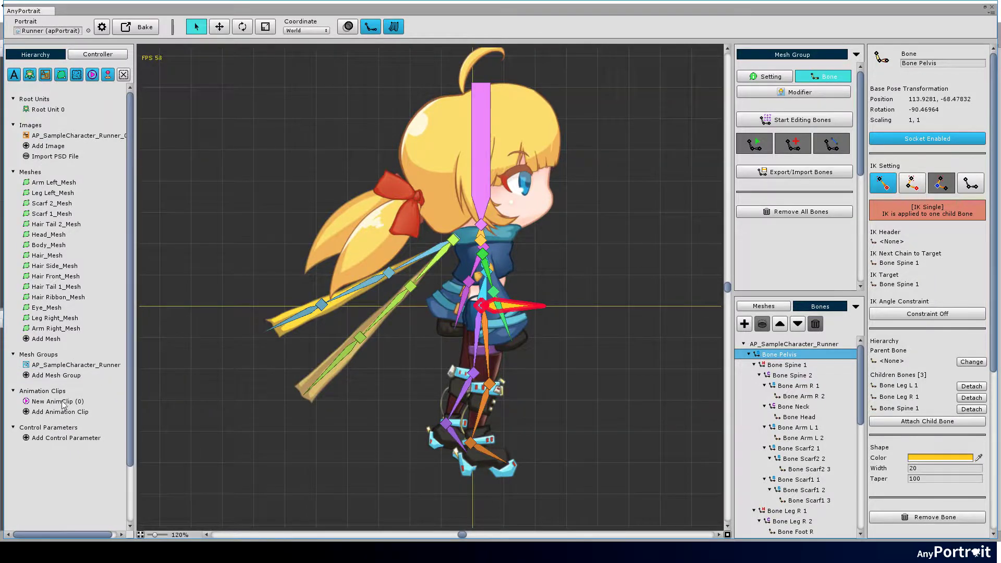
pyautogui.click(57, 401)
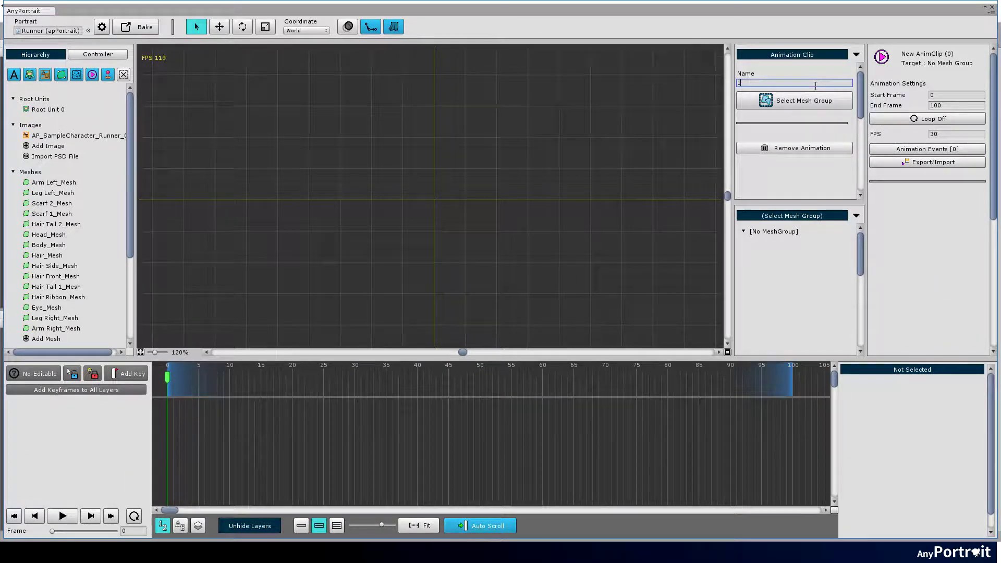
pyautogui.click(806, 101)
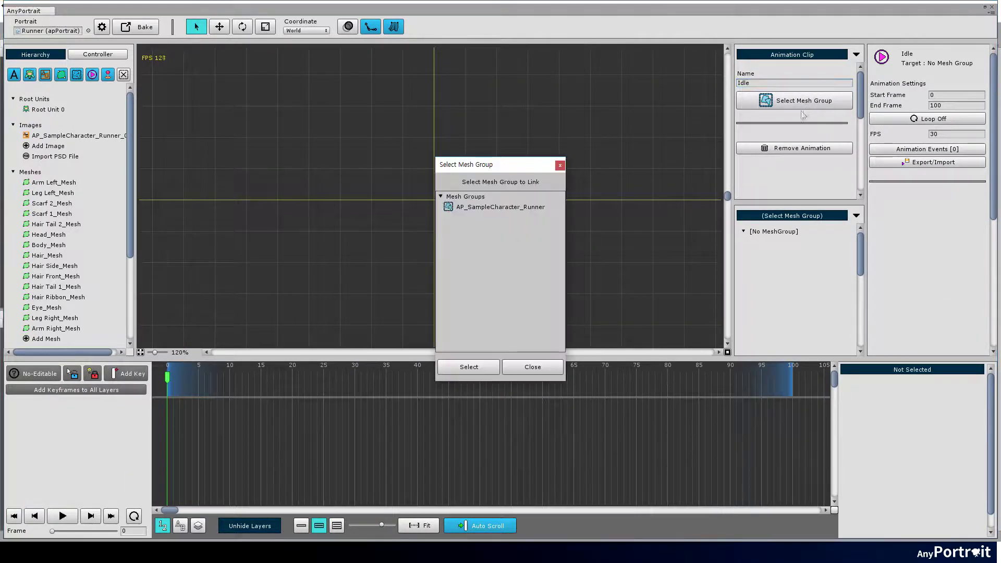
pyautogui.click(476, 208)
pyautogui.click(469, 366)
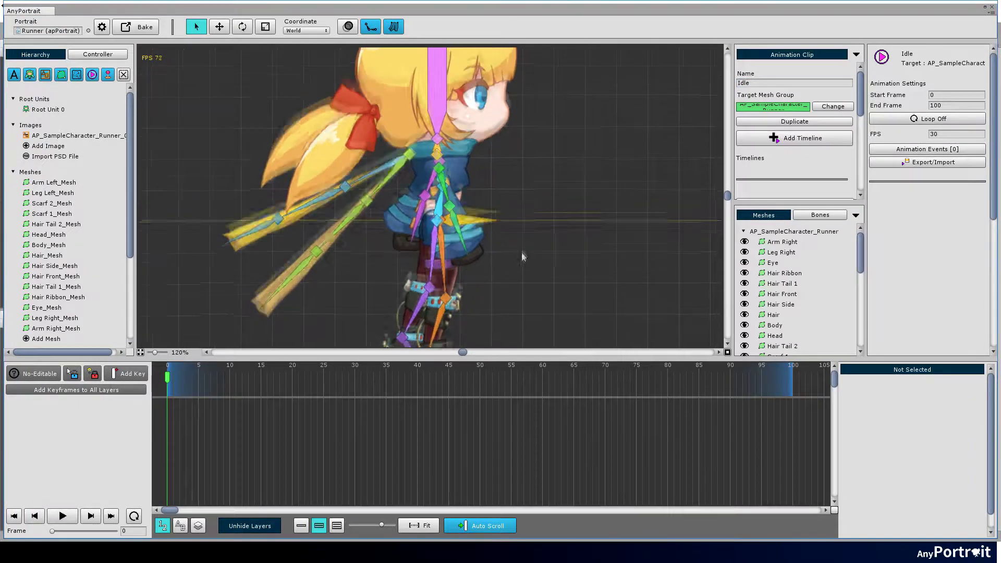
# - Add a Transform (Animation) modifier timeline to the Idle clip
pyautogui.scroll(-1, 541, 249)
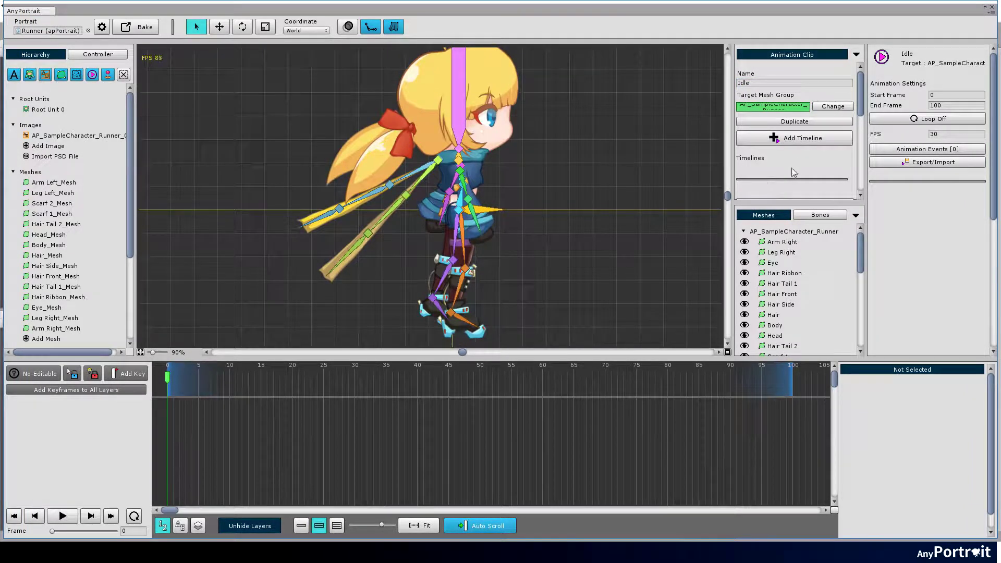
pyautogui.click(807, 138)
pyautogui.click(494, 218)
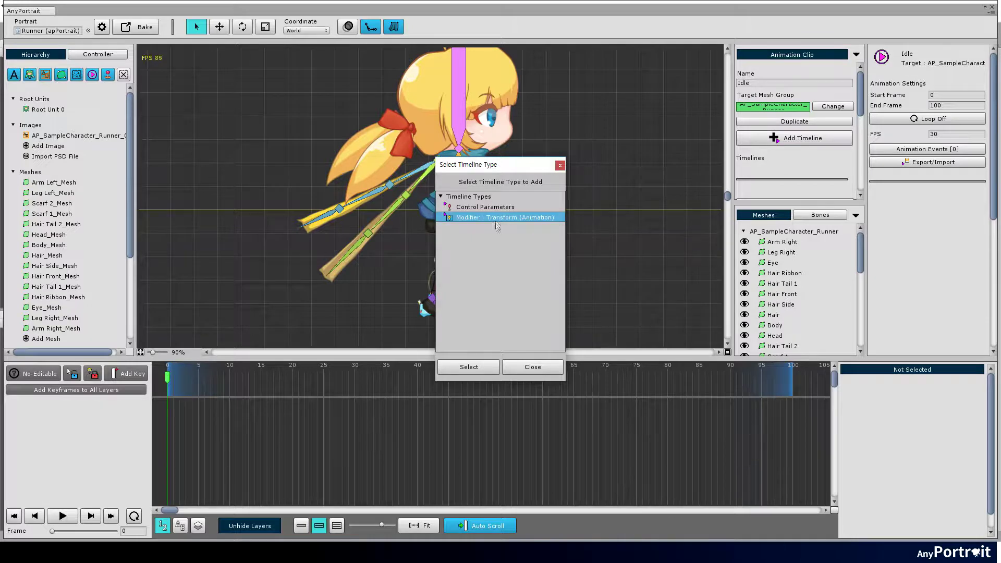
pyautogui.click(468, 367)
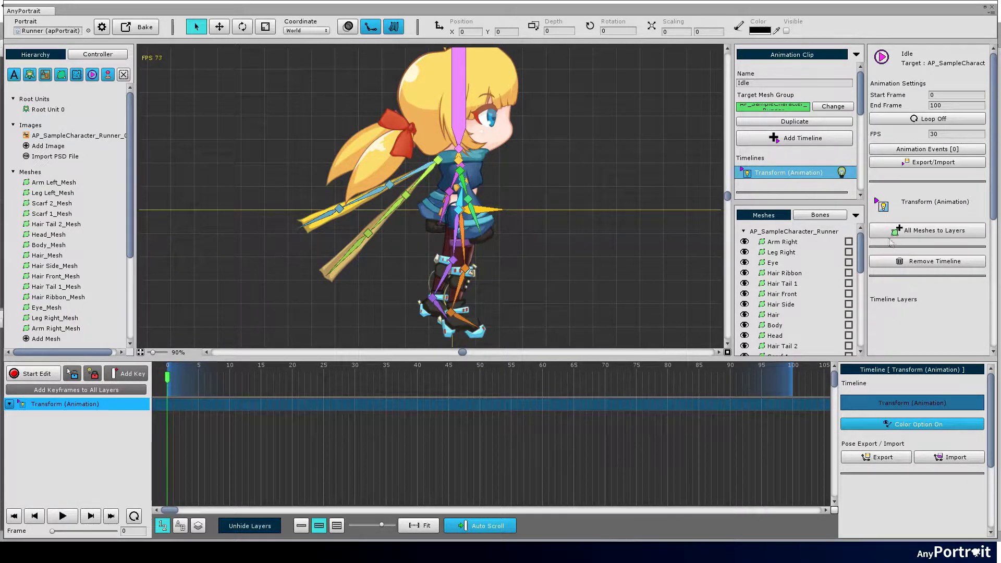
# - Add all bones of the character as layers of the Transform (Animation) timeline
pyautogui.click(821, 215)
pyautogui.click(913, 231)
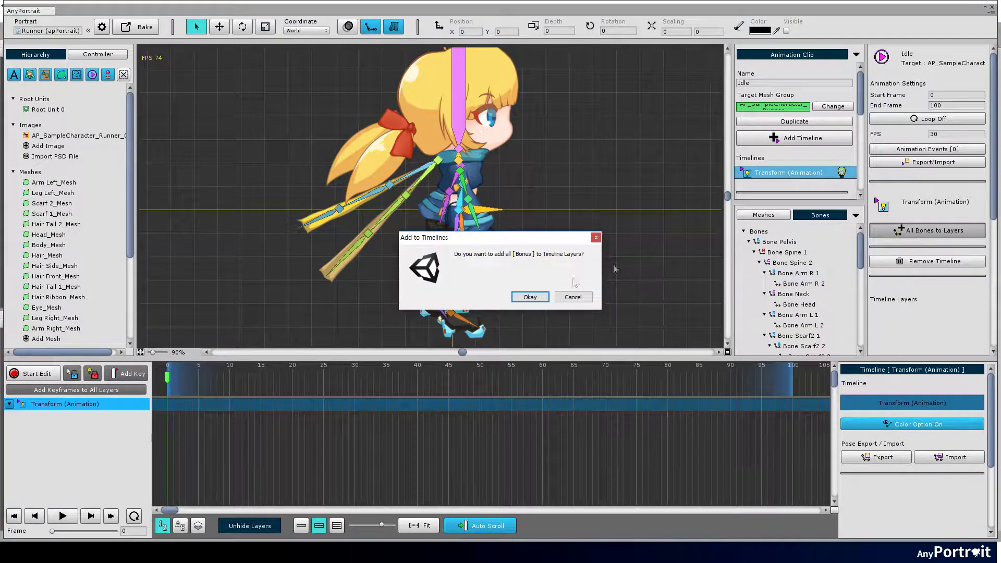
pyautogui.click(529, 297)
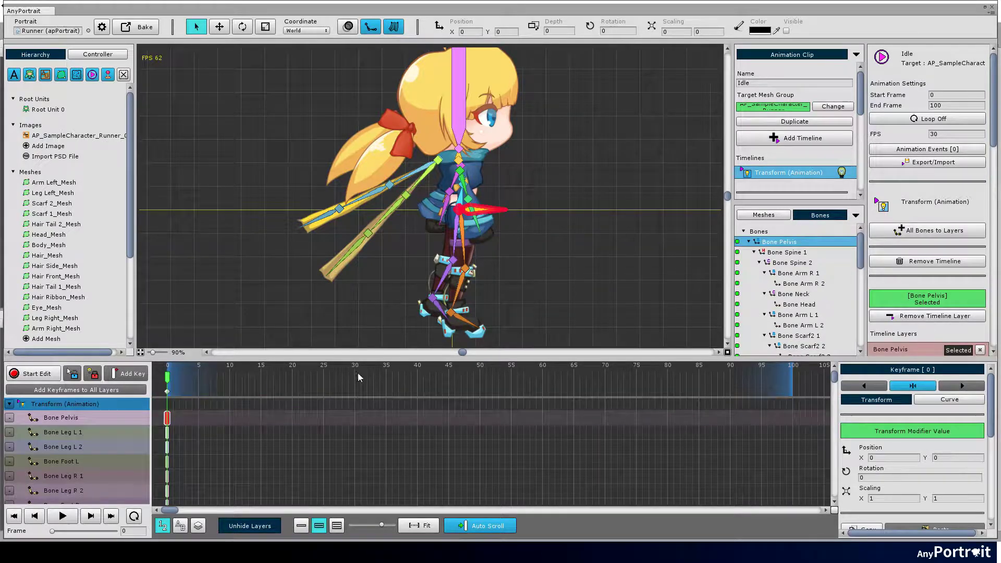
# - Set the clip's end frame to 110, turn looping on and fit the timeline to the full frame range
pyautogui.click(949, 106)
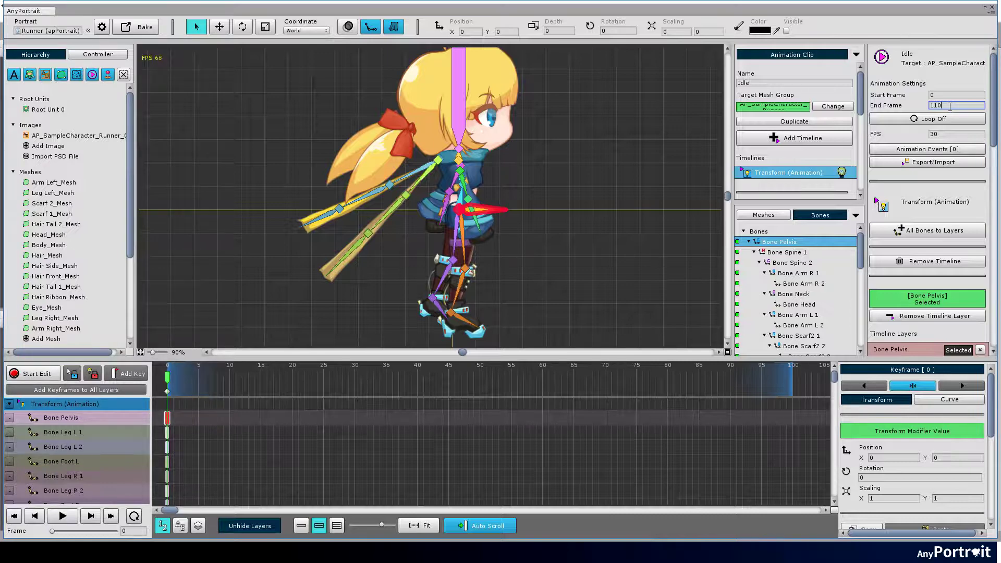
pyautogui.press('Return')
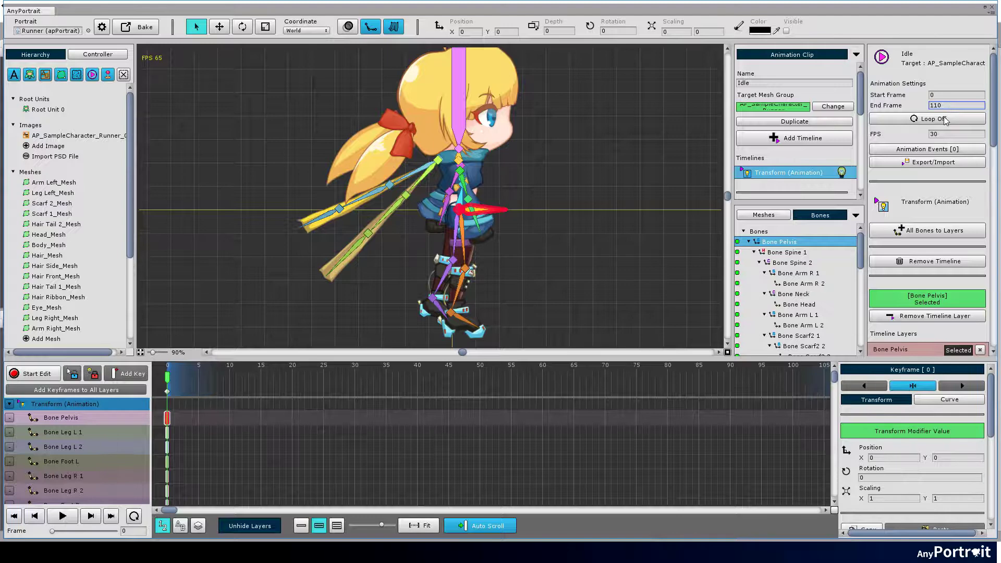
pyautogui.click(945, 120)
pyautogui.click(417, 527)
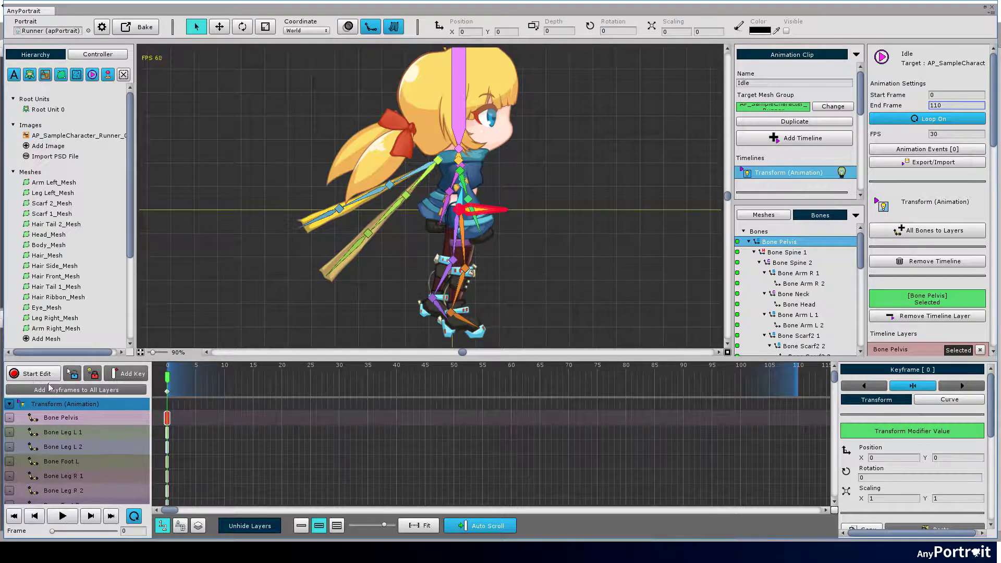
# - Start editing the animation at frame 0 and release the selection lock so that leg bones can be picked
pyautogui.click(46, 379)
pyautogui.moveTo(359, 237); pyautogui.dragTo(351, 217)
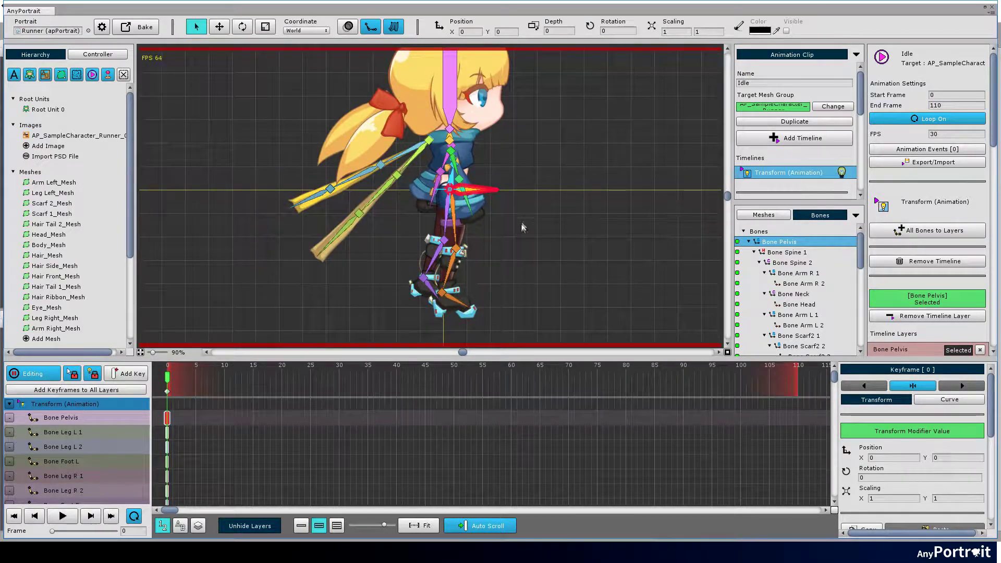
pyautogui.press('s')
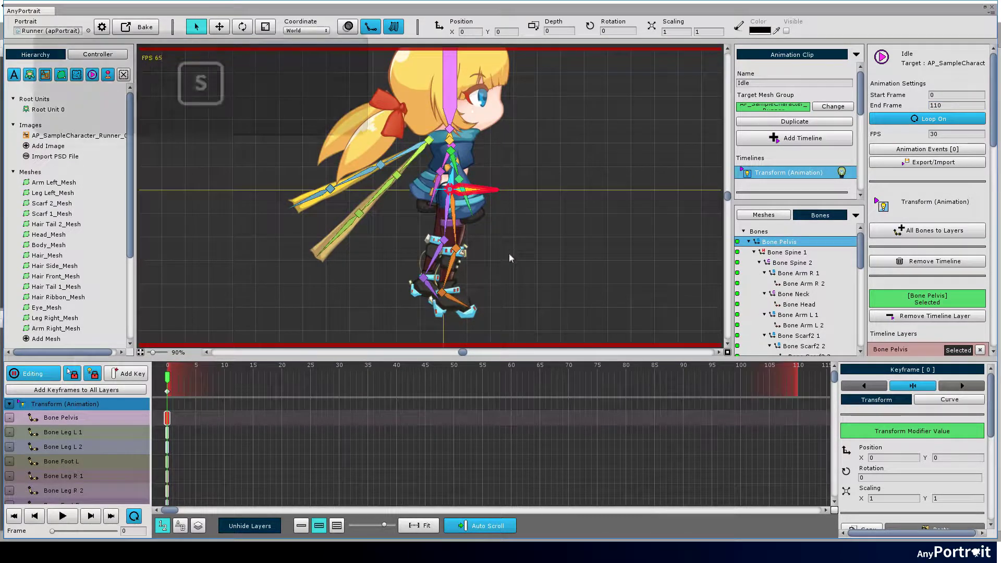
pyautogui.click(453, 211)
pyautogui.scroll(1, 460, 221)
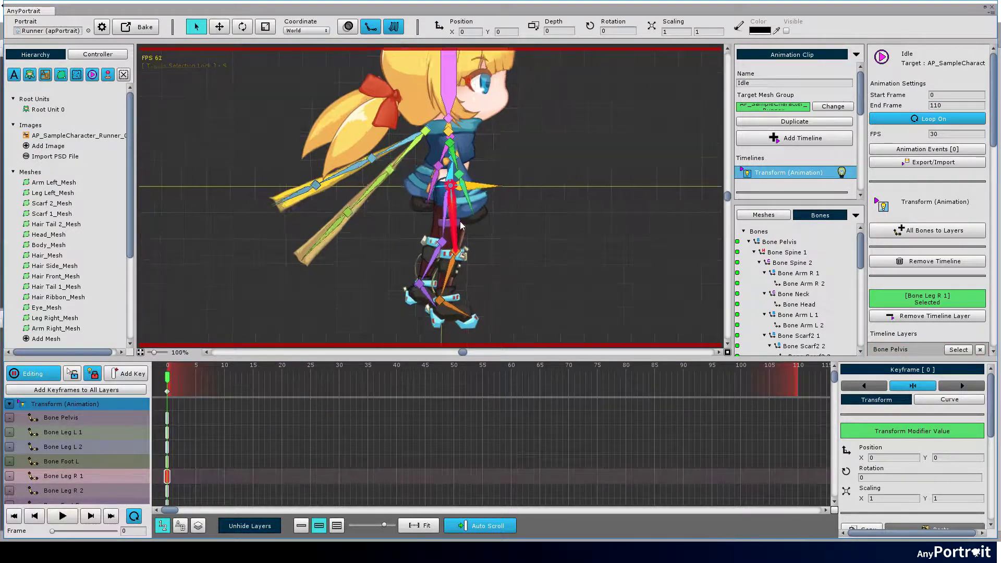
pyautogui.scroll(4, 460, 221)
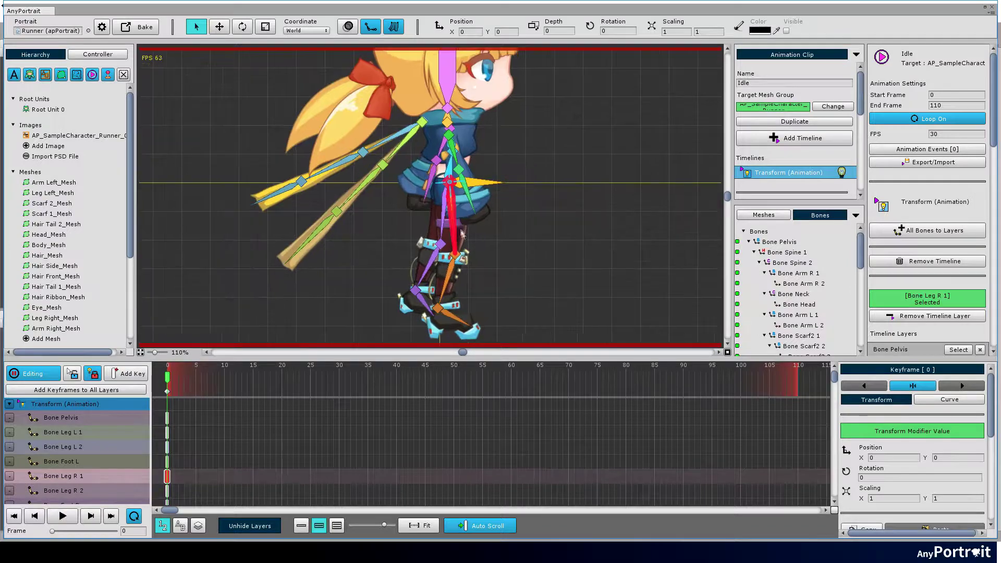
# - Shift the right foot slightly forward, pull the left foot back and up, and tilt the left foot's toes down
pyautogui.press('w')
pyautogui.click(430, 305)
pyautogui.moveTo(421, 298)
pyautogui.mouseDown()
pyautogui.moveTo(443, 289)
pyautogui.moveTo(427, 298)
pyautogui.mouseUp()
pyautogui.click(393, 280)
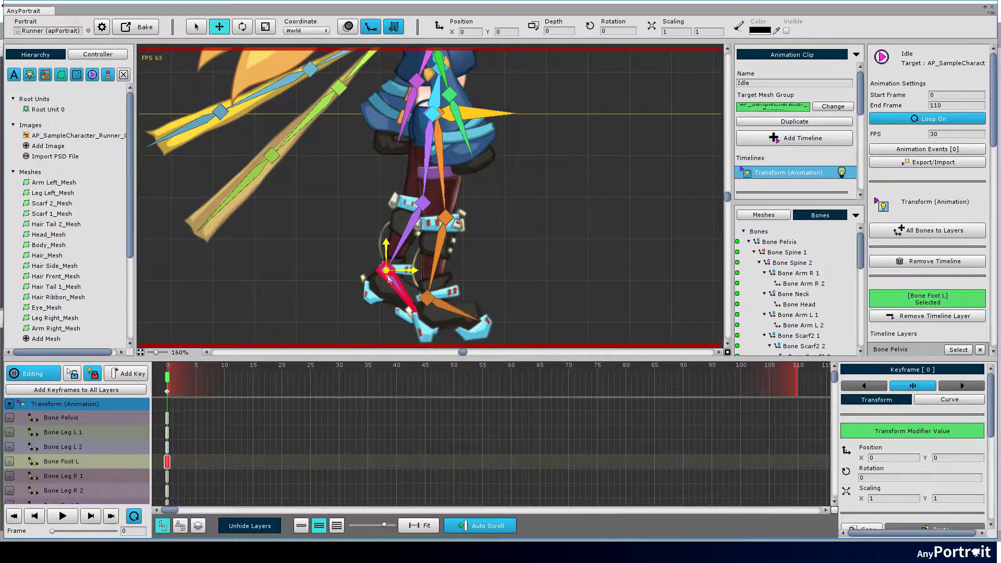
pyautogui.moveTo(386, 270)
pyautogui.mouseDown()
pyautogui.moveTo(372, 257)
pyautogui.moveTo(392, 269)
pyautogui.mouseUp()
pyautogui.press('e')
pyautogui.moveTo(449, 106); pyautogui.dragTo(436, 204)
# - Raise the left arm forward by moving Bone Arm L 2
pyautogui.click(433, 157)
pyautogui.press('w')
pyautogui.click(397, 204)
pyautogui.hotkey('ctrl', 'z')
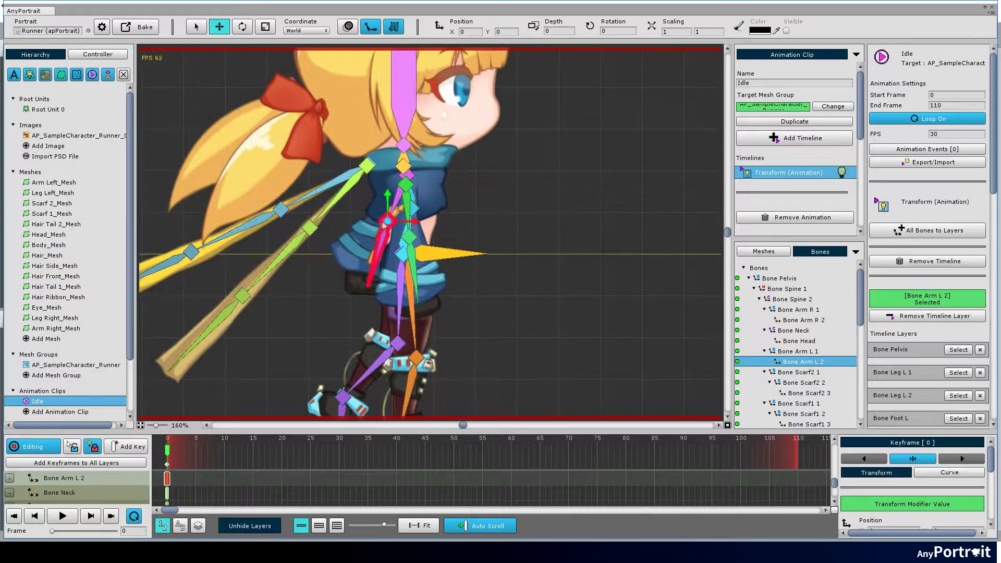
pyautogui.moveTo(365, 260); pyautogui.dragTo(472, 162)
pyautogui.press('e')
# - Try to curl the Scarf2 bones downward along the body and undo the rotations
pyautogui.click(345, 190)
pyautogui.moveTo(348, 187)
pyautogui.mouseDown()
pyautogui.moveTo(380, 195)
pyautogui.moveTo(361, 197)
pyautogui.mouseUp()
pyautogui.click(343, 282)
pyautogui.moveTo(342, 282); pyautogui.dragTo(374, 274)
pyautogui.moveTo(437, 345); pyautogui.dragTo(451, 339)
pyautogui.moveTo(458, 299); pyautogui.dragTo(473, 280)
pyautogui.hotkey('ctrl', 'z')
pyautogui.hotkey('ctrl', 'z')
pyautogui.hotkey('ctrl', 'z')
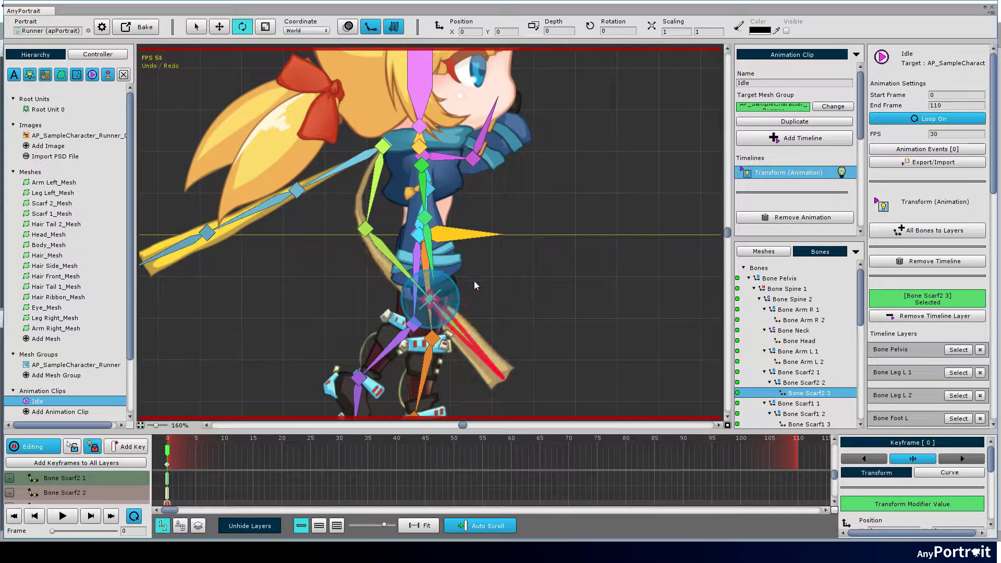
# - Rotate Bone Arm R 1 backward and Bone Arm R 2 so the right arm hangs with a slight elbow bend
pyautogui.click(423, 174)
pyautogui.moveTo(425, 194); pyautogui.dragTo(432, 263)
pyautogui.hotkey('ctrl', 'z')
pyautogui.click(427, 232)
pyautogui.hotkey('ctrl', 'z')
pyautogui.click(424, 191)
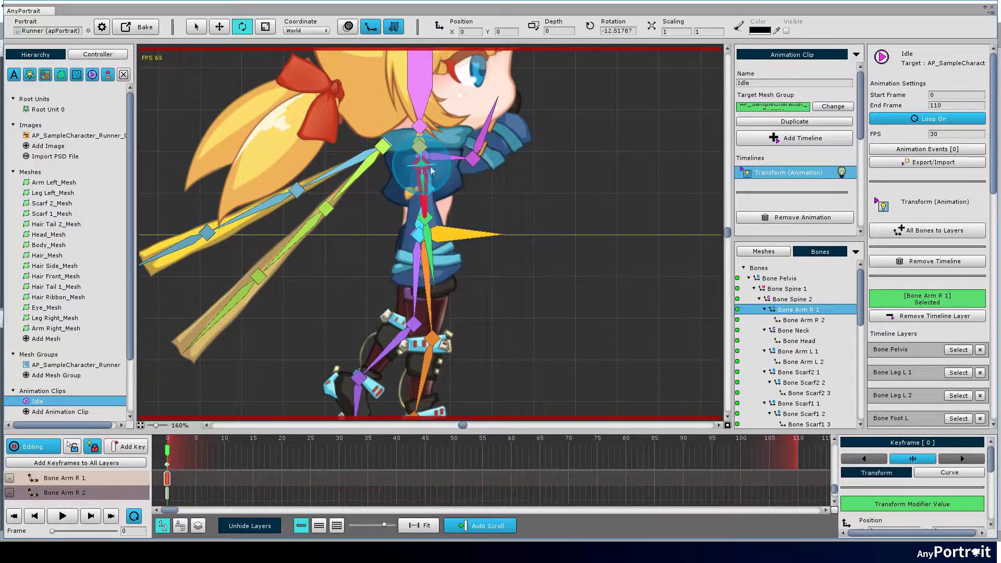
pyautogui.moveTo(440, 183); pyautogui.dragTo(433, 194)
pyautogui.click(390, 227)
pyautogui.moveTo(406, 257); pyautogui.dragTo(427, 247)
# - Rotate Bone Arm L 1 down beside the body and bend Bone Arm L 2 forward to a rotation of about 65.3
pyautogui.click(451, 158)
pyautogui.moveTo(464, 166); pyautogui.dragTo(447, 213)
pyautogui.moveTo(447, 212); pyautogui.dragTo(445, 226)
pyautogui.hotkey('ctrl', 'z')
pyautogui.moveTo(442, 170); pyautogui.dragTo(446, 242)
pyautogui.click(451, 225)
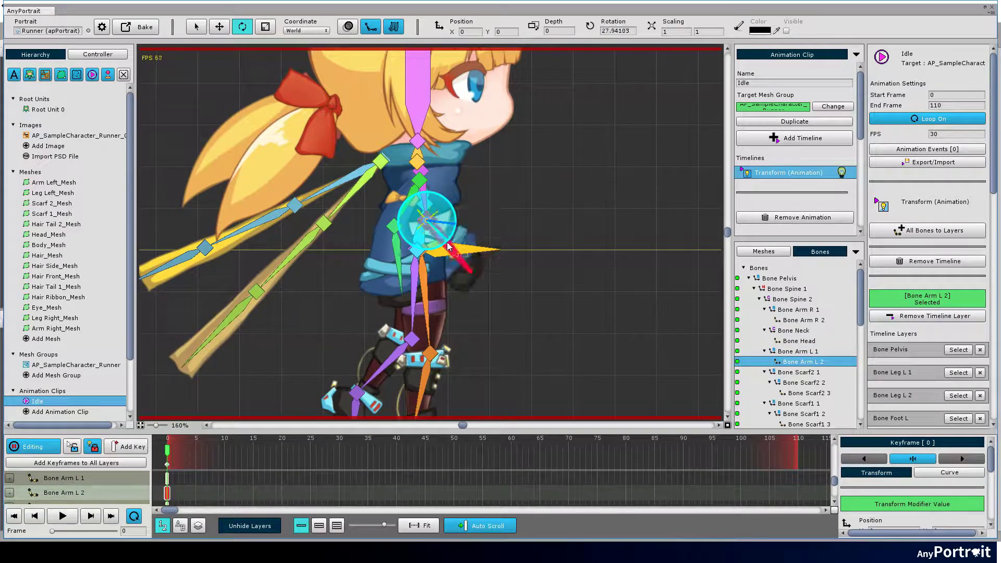
pyautogui.hotkey('ctrl', 'z')
pyautogui.moveTo(439, 310); pyautogui.dragTo(444, 264)
pyautogui.scroll(-5, 430, 152)
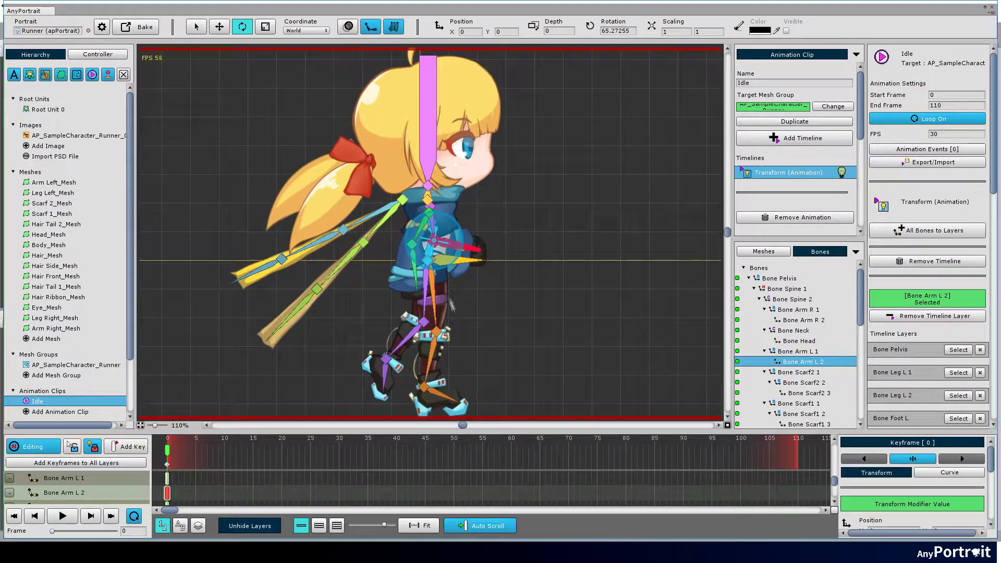
# - Tilt Bone Head forward to a rotation of about -10.8 and lower the left forearm toward the hip
pyautogui.click(430, 152)
pyautogui.moveTo(429, 150); pyautogui.dragTo(436, 152)
pyautogui.moveTo(459, 295); pyautogui.dragTo(451, 265)
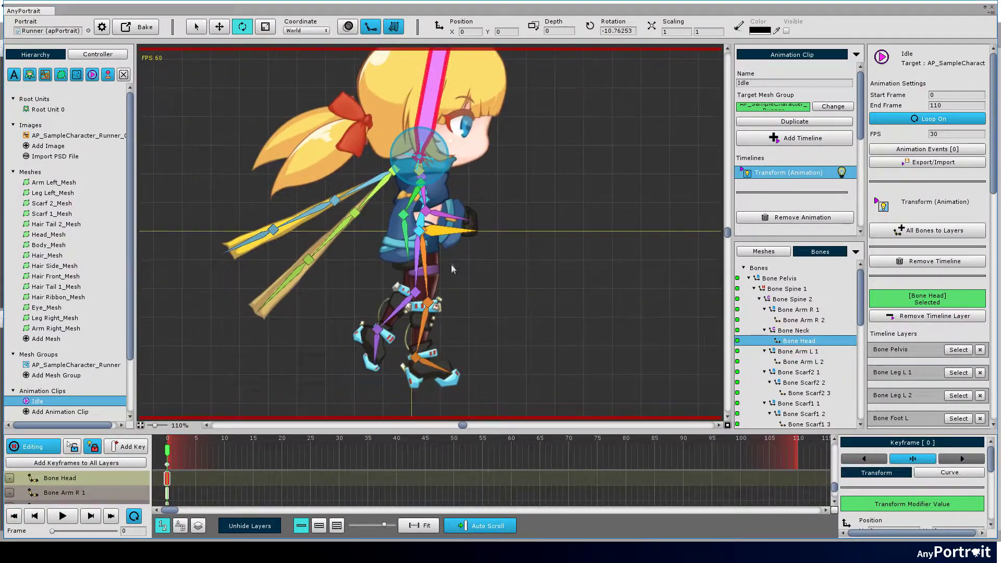
pyautogui.click(442, 211)
pyautogui.moveTo(442, 212); pyautogui.dragTo(444, 234)
# - Try to swing the Scarf2 bones down behind the back and undo the rotations
pyautogui.click(367, 203)
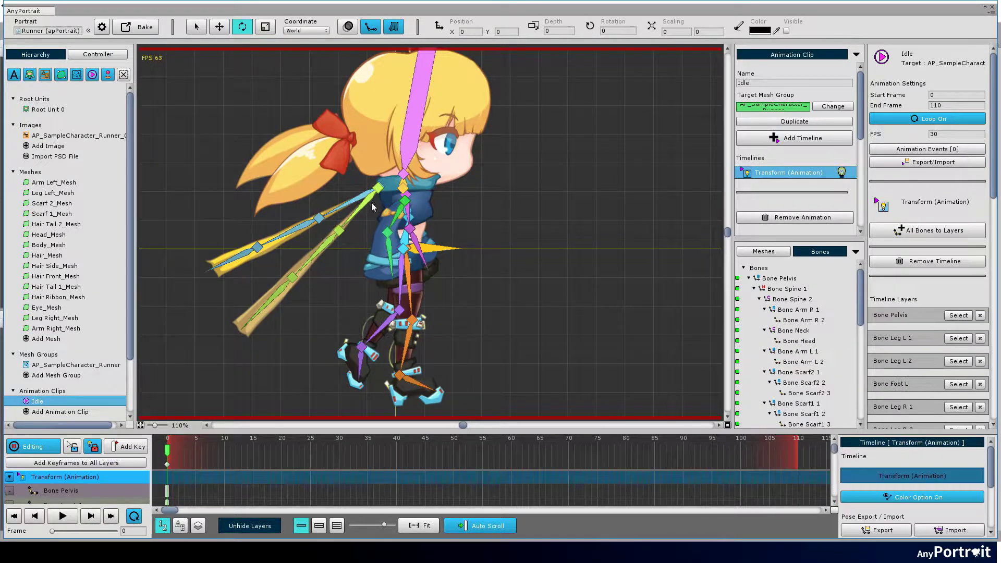
pyautogui.moveTo(398, 194); pyautogui.dragTo(401, 192)
pyautogui.click(388, 234)
pyautogui.click(364, 211)
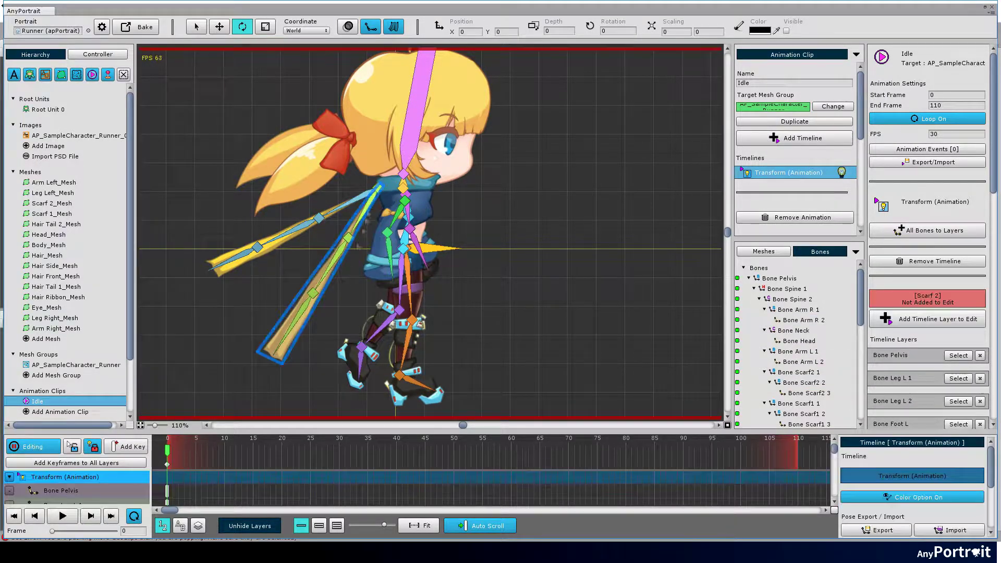
pyautogui.click(339, 258)
pyautogui.moveTo(351, 261); pyautogui.dragTo(362, 255)
pyautogui.click(323, 315)
pyautogui.moveTo(345, 295); pyautogui.dragTo(319, 263)
pyautogui.hotkey('ctrl', 'z')
pyautogui.hotkey('ctrl', 'z')
pyautogui.hotkey('ctrl', 'z')
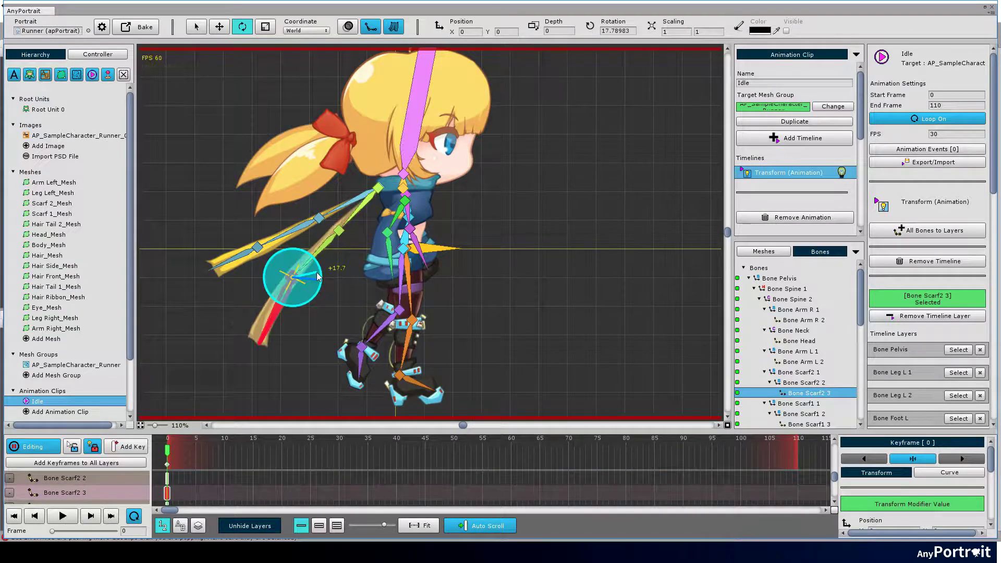
# - Rotate the lower Scarf2 bones so that the scarf tail curves and hangs downward
pyautogui.click(319, 252)
pyautogui.moveTo(362, 239); pyautogui.dragTo(365, 230)
pyautogui.click(341, 203)
# - Rotate the Scarf1 bones from root to tip so the yellow scarf tail hangs down behind the body
pyautogui.click(355, 201)
pyautogui.moveTo(390, 198); pyautogui.dragTo(389, 188)
pyautogui.click(341, 271)
pyautogui.moveTo(369, 245); pyautogui.dragTo(365, 232)
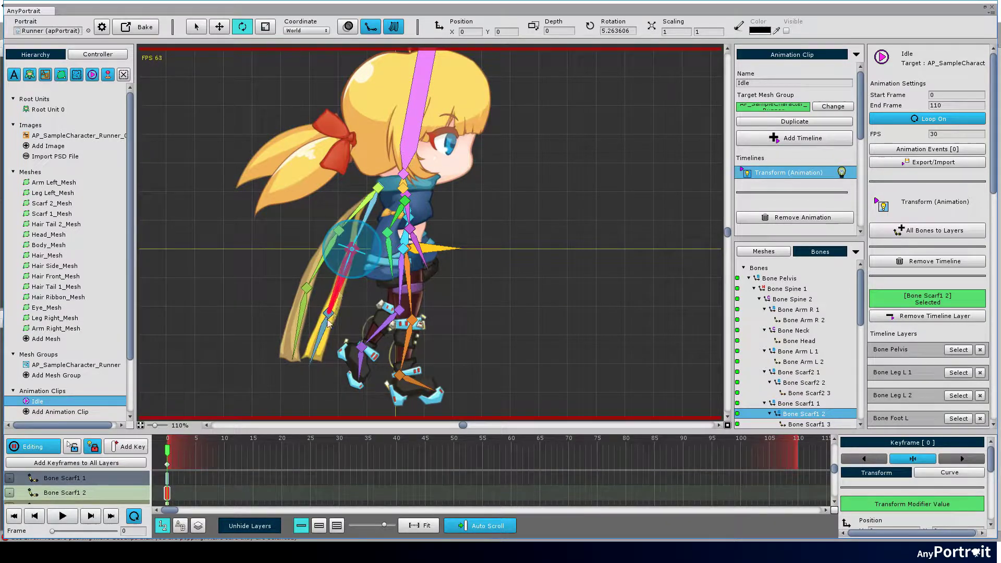
pyautogui.click(325, 334)
pyautogui.moveTo(350, 316); pyautogui.dragTo(350, 304)
# - Refine the yellow scarf tail's curve to follow the other tail, with Bone Scarf1 1 rotated to about 30.5
pyautogui.click(353, 253)
pyautogui.click(348, 255)
pyautogui.moveTo(354, 222); pyautogui.dragTo(359, 221)
pyautogui.click(368, 216)
pyautogui.moveTo(398, 193); pyautogui.dragTo(395, 203)
# - Rotate Bone Foot R to about -8.9
pyautogui.moveTo(463, 312); pyautogui.dragTo(459, 296)
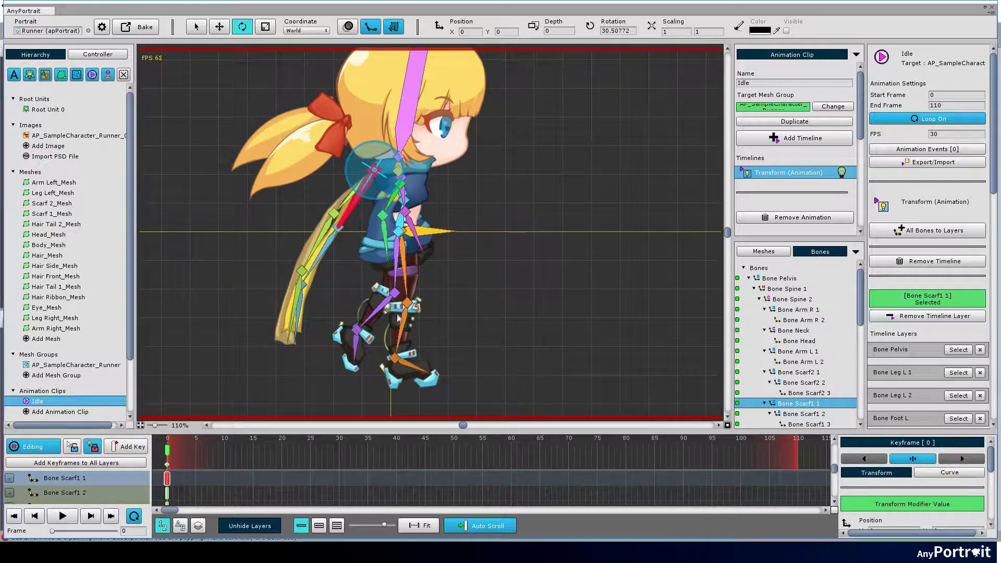
pyautogui.click(403, 364)
pyautogui.moveTo(403, 363); pyautogui.dragTo(417, 361)
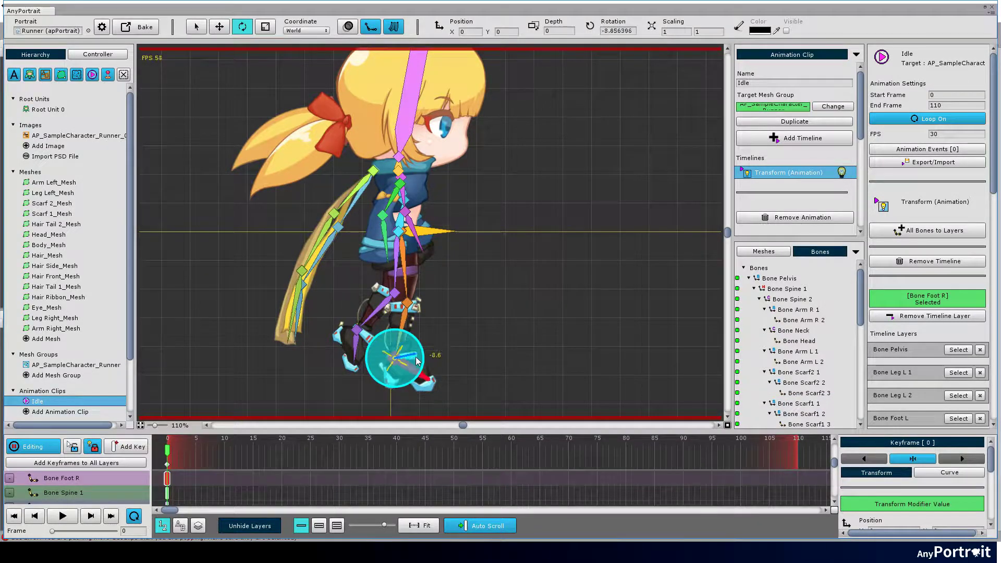
# - Copy all bone keyframes from frame 0 to frame 55 of the Idle timeline
pyautogui.moveTo(445, 316)
pyautogui.mouseDown()
pyautogui.moveTo(443, 342)
pyautogui.moveTo(433, 327)
pyautogui.mouseUp()
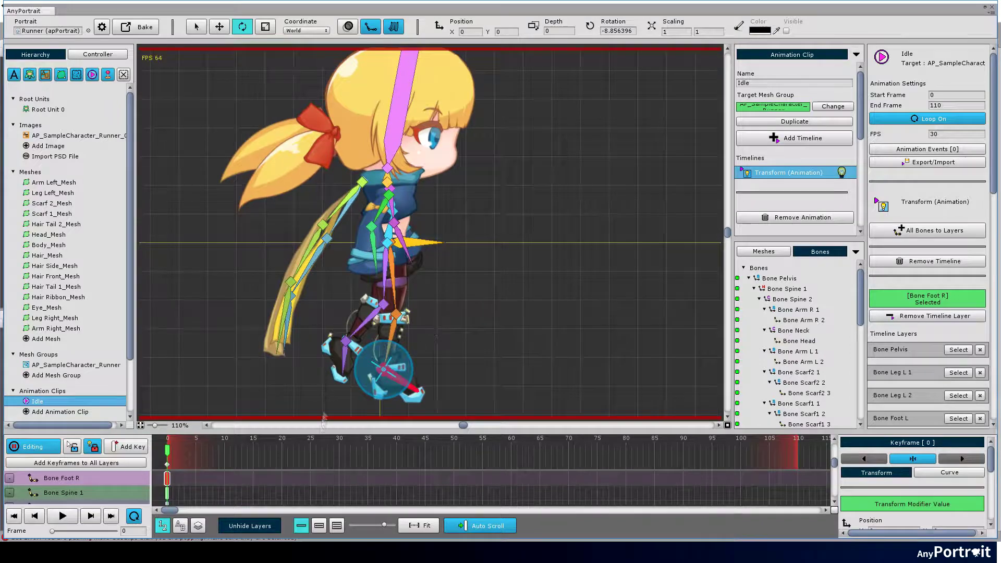
pyautogui.click(319, 525)
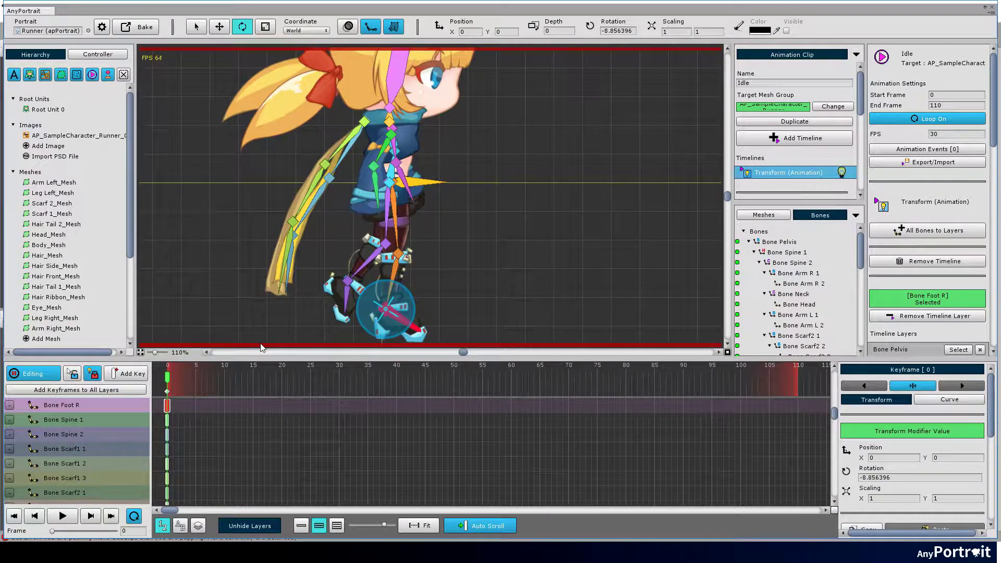
pyautogui.click(168, 391)
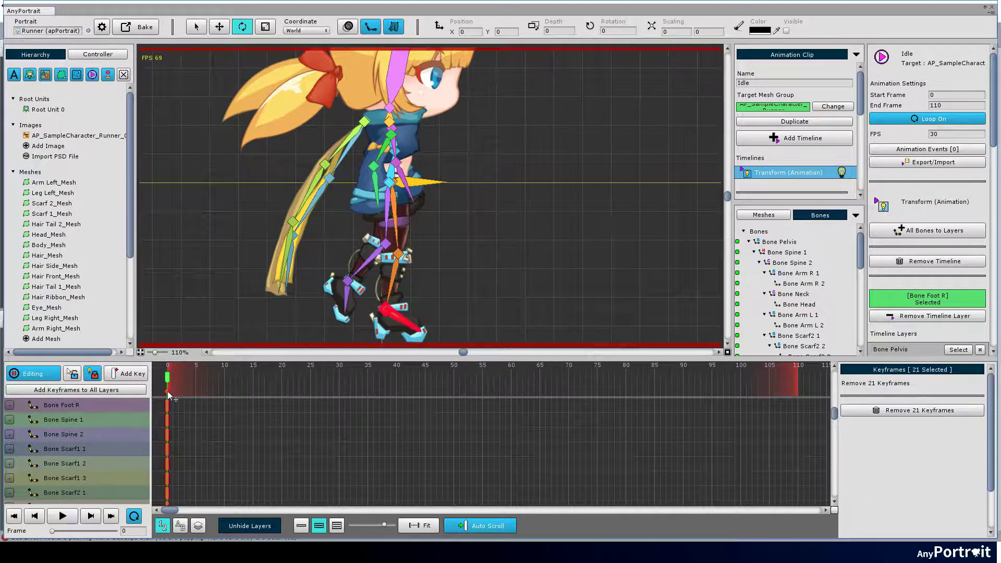
pyautogui.press('space')
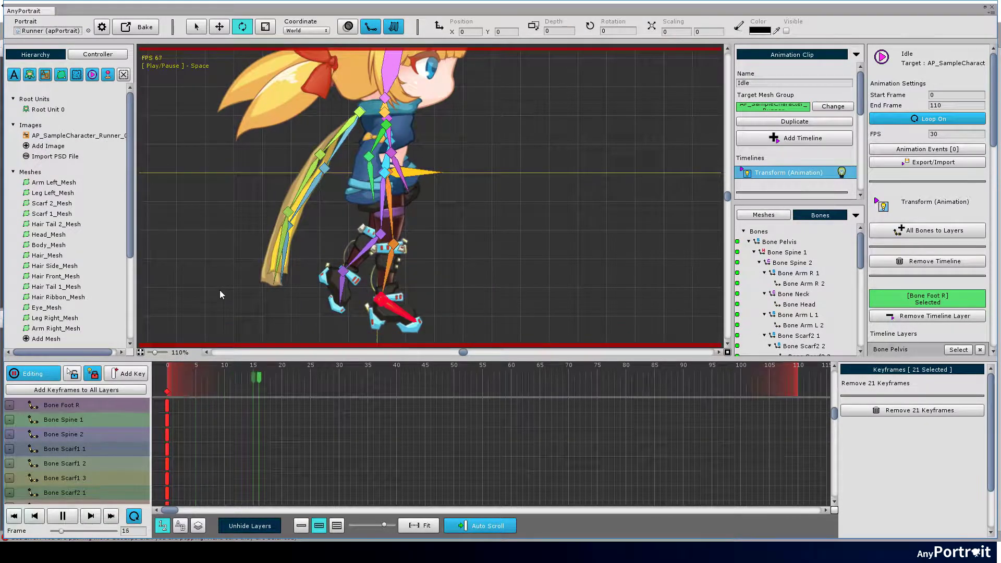
pyautogui.press('space')
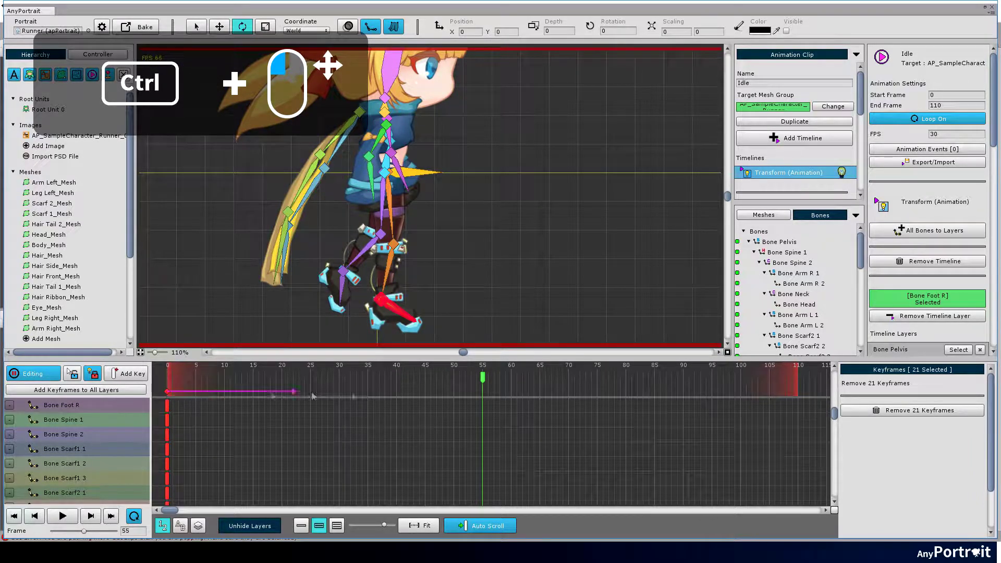
pyautogui.moveTo(471, 394); pyautogui.dragTo(483, 396)
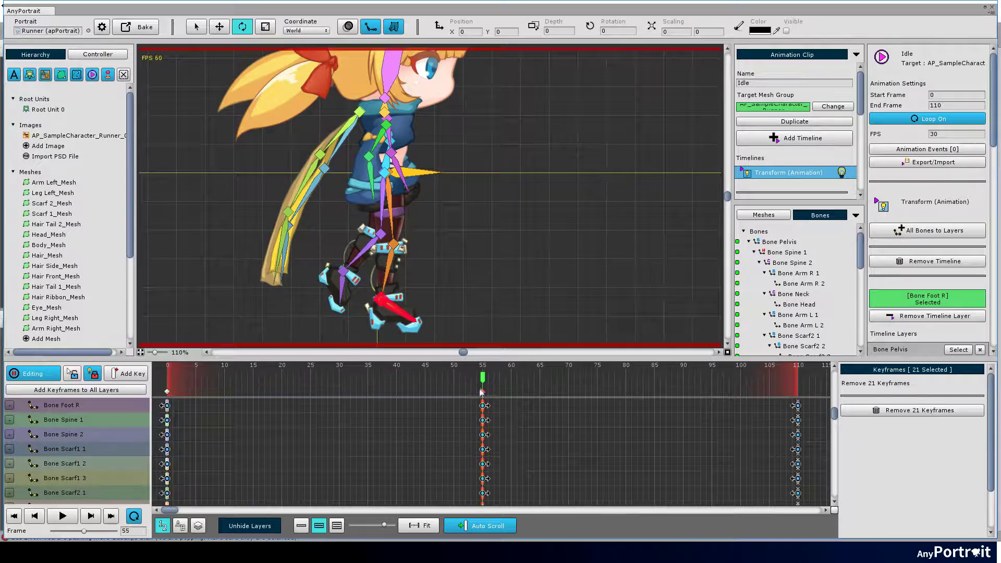
# - At frame 55, move Bone Foot L down beside the right foot and rotate it to about 5.7
pyautogui.click(451, 404)
pyautogui.click(482, 392)
pyautogui.moveTo(438, 231); pyautogui.dragTo(440, 230)
pyautogui.click(443, 258)
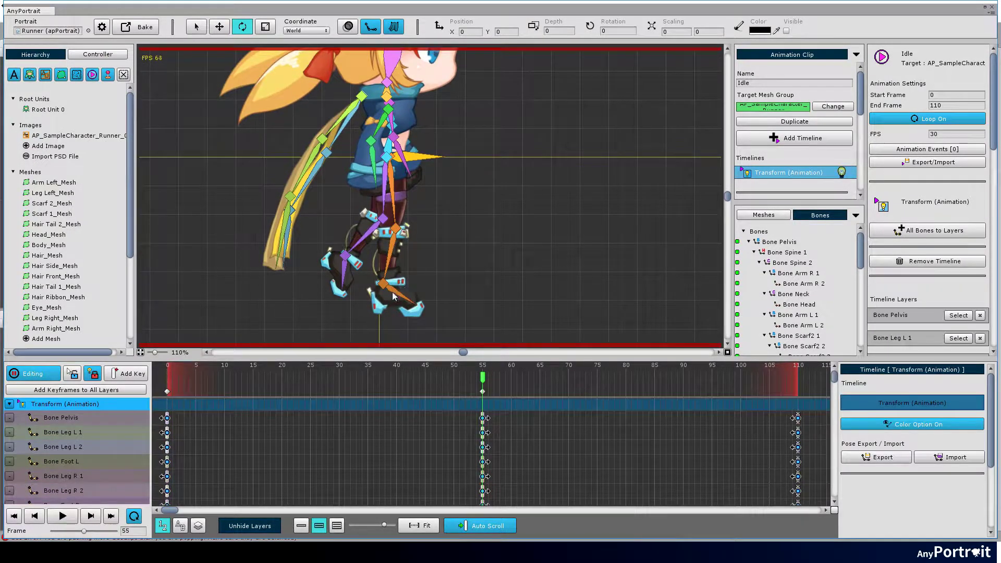
pyautogui.click(344, 257)
pyautogui.press('w')
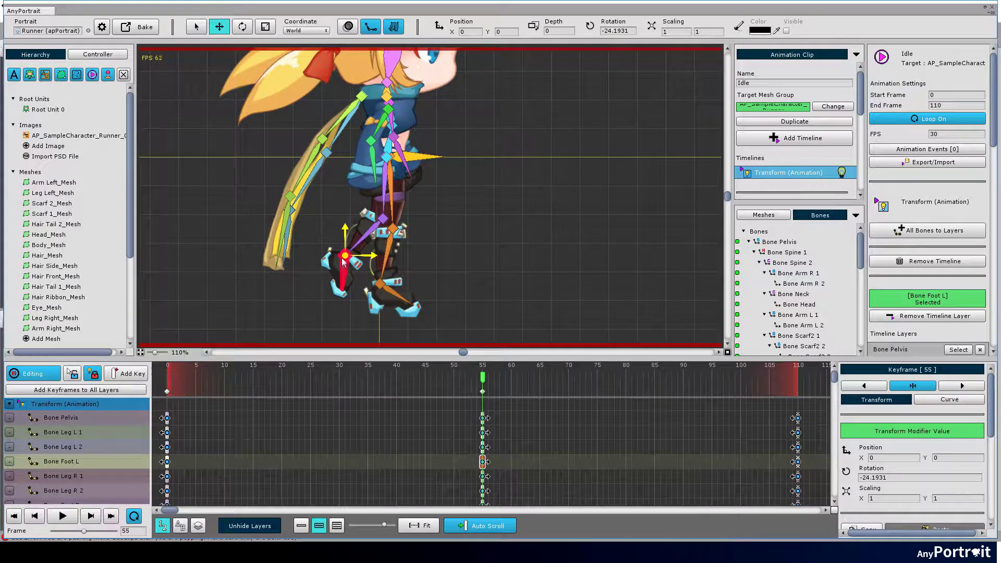
pyautogui.moveTo(342, 261); pyautogui.dragTo(400, 264)
pyautogui.press('e')
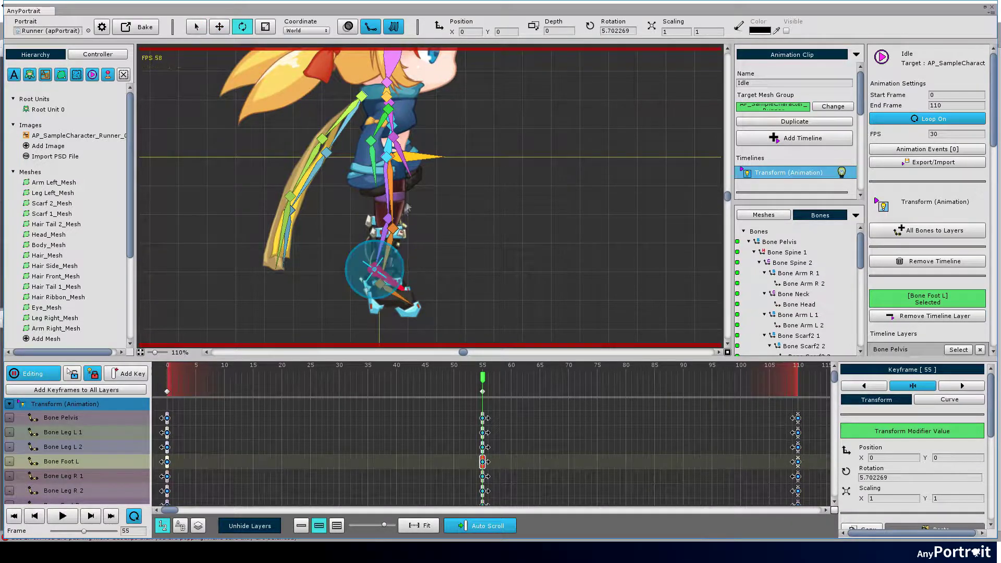
pyautogui.moveTo(405, 204); pyautogui.dragTo(403, 260)
# - Rotate the arm bones at frame 55 so the arms hang closer to the body, with Bone Arm R 2 at about 12.5
pyautogui.click(388, 115)
pyautogui.moveTo(402, 152); pyautogui.dragTo(404, 136)
pyautogui.click(386, 203)
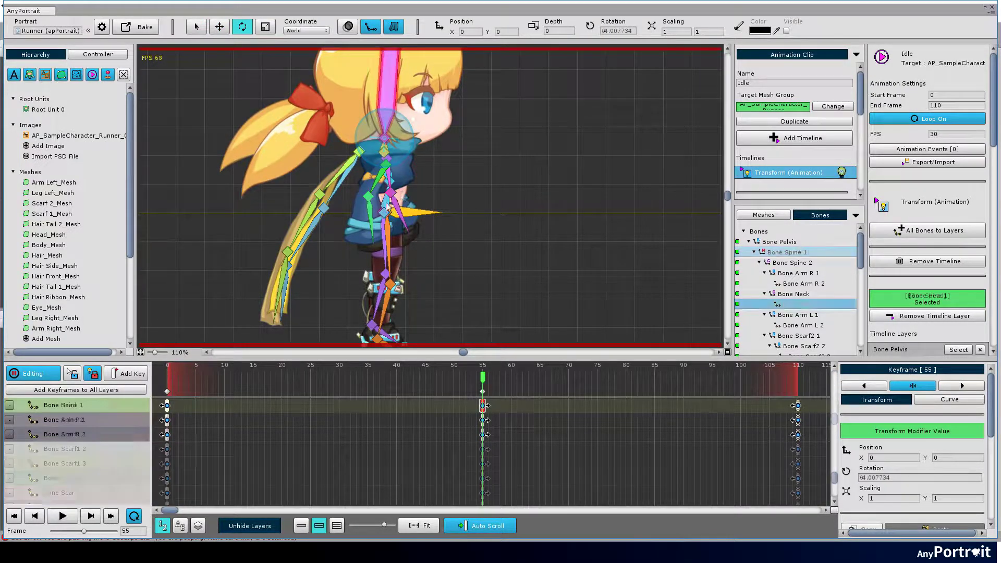
pyautogui.moveTo(409, 211)
pyautogui.mouseDown()
pyautogui.moveTo(406, 180)
pyautogui.moveTo(366, 205)
pyautogui.moveTo(398, 203)
pyautogui.mouseUp()
pyautogui.click(391, 183)
pyautogui.click(428, 234)
pyautogui.click(364, 204)
pyautogui.press('w')
pyautogui.press('e')
pyautogui.scroll(5, 390, 172)
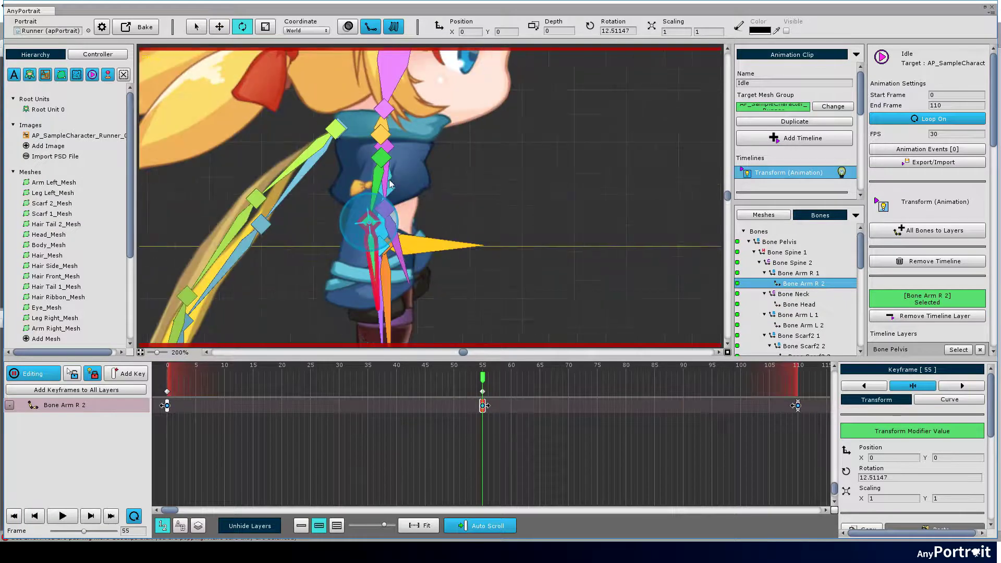
pyautogui.click(389, 174)
pyautogui.click(378, 176)
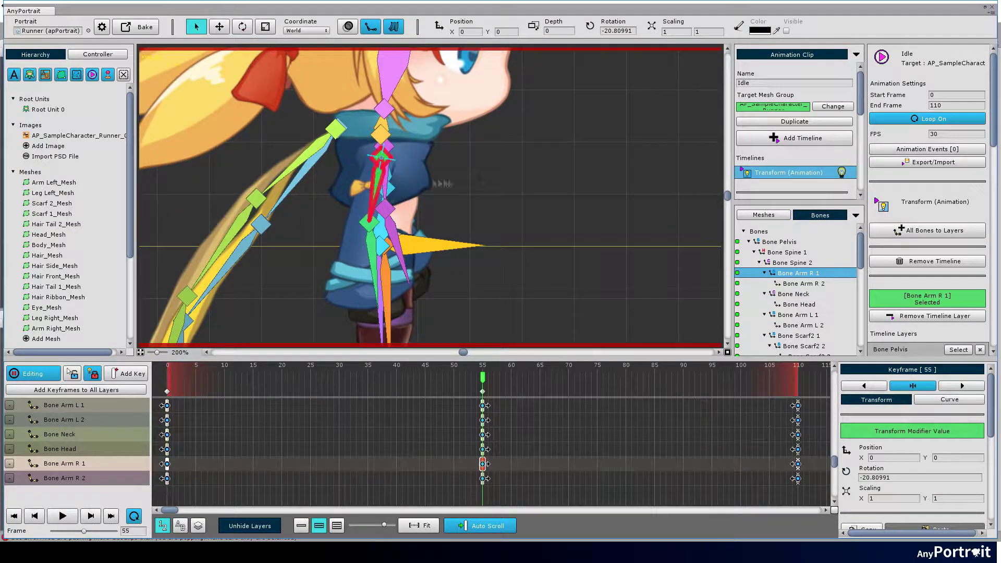
pyautogui.click(384, 159)
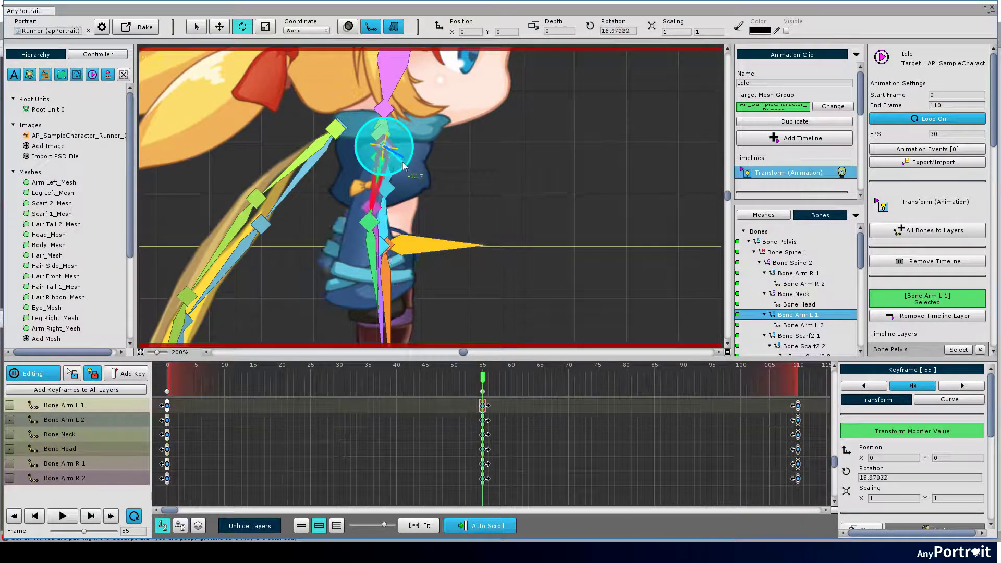
# - Rotate the Scarf1 and Scarf2 bones at frame 55 so both scarf tails swing in closer to the body and hang more vertically
pyautogui.click(335, 135)
pyautogui.moveTo(336, 136)
pyautogui.mouseDown()
pyautogui.moveTo(353, 133)
pyautogui.moveTo(348, 145)
pyautogui.mouseUp()
pyautogui.click(302, 173)
pyautogui.click(298, 250)
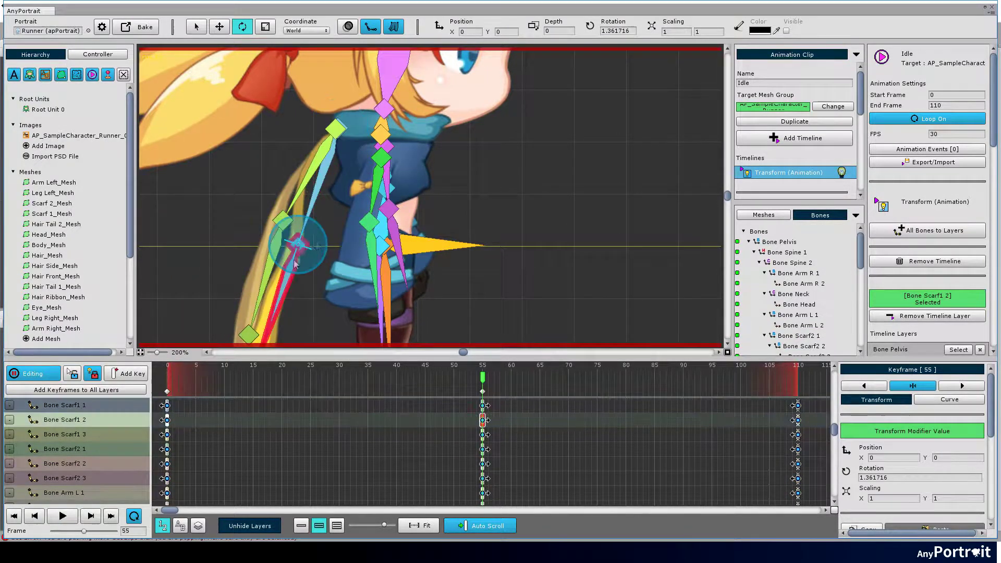
pyautogui.moveTo(316, 243); pyautogui.dragTo(334, 218)
pyautogui.click(323, 172)
pyautogui.moveTo(352, 141); pyautogui.dragTo(344, 148)
pyautogui.moveTo(360, 245); pyautogui.dragTo(381, 132)
pyautogui.click(308, 277)
pyautogui.moveTo(325, 230); pyautogui.dragTo(331, 245)
# - Rotate Bone Head to about 1.66 at frame 55 and play the animation to check the motion
pyautogui.moveTo(426, 55); pyautogui.dragTo(381, 230)
pyautogui.click(375, 130)
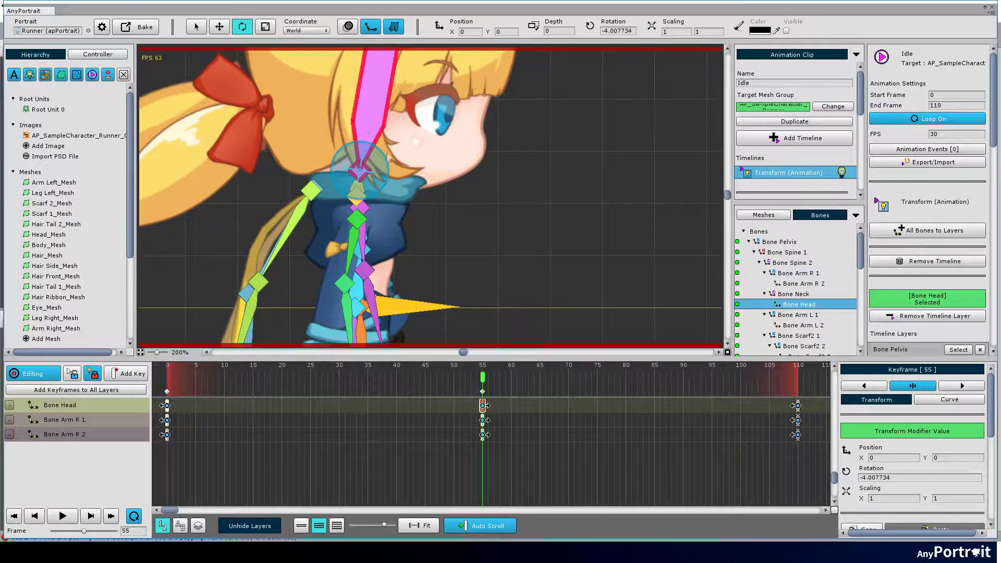
pyautogui.moveTo(384, 163); pyautogui.dragTo(382, 158)
pyautogui.scroll(-6, 382, 159)
pyautogui.moveTo(430, 260); pyautogui.dragTo(437, 235)
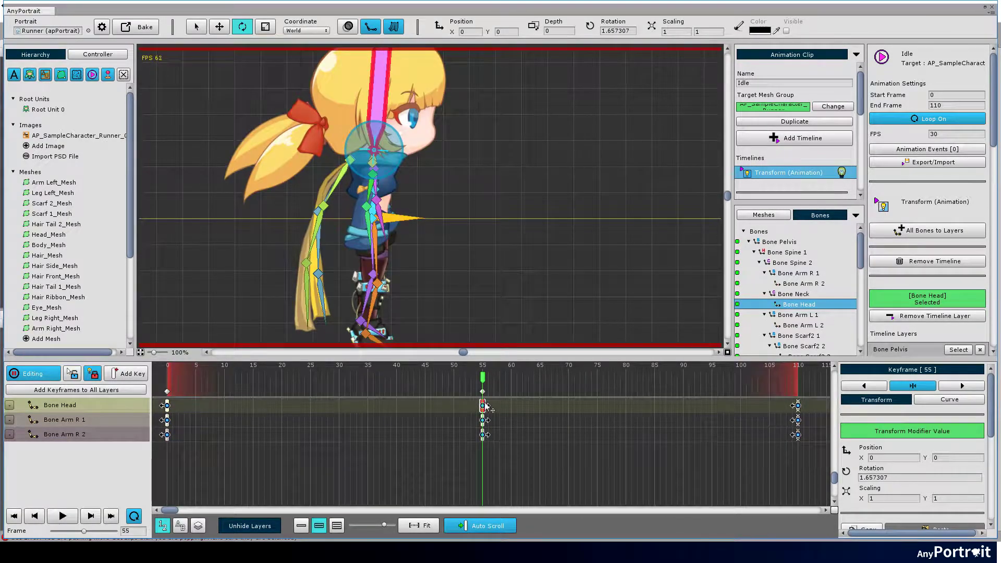
pyautogui.press('space')
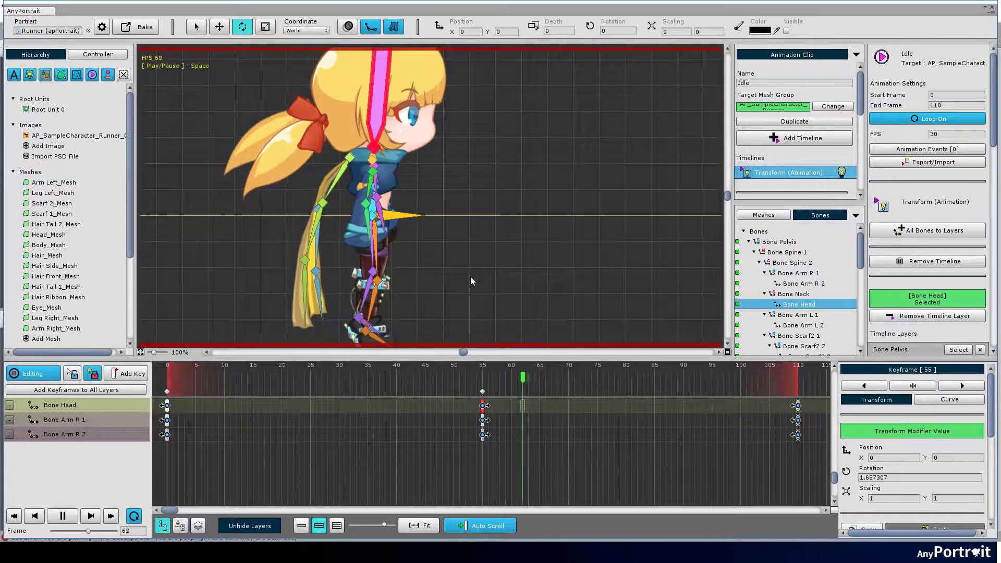
pyautogui.click(354, 368)
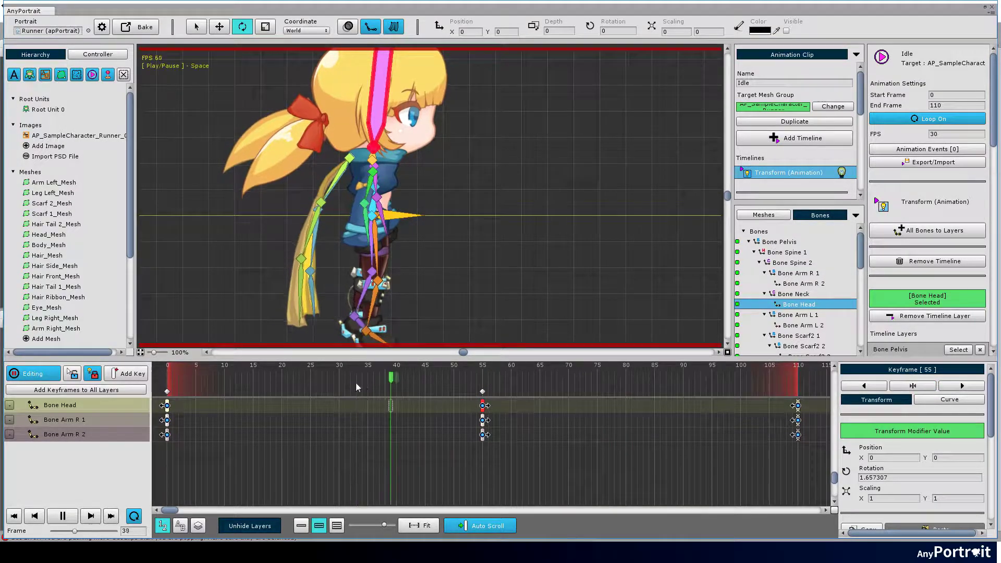
pyautogui.press('space')
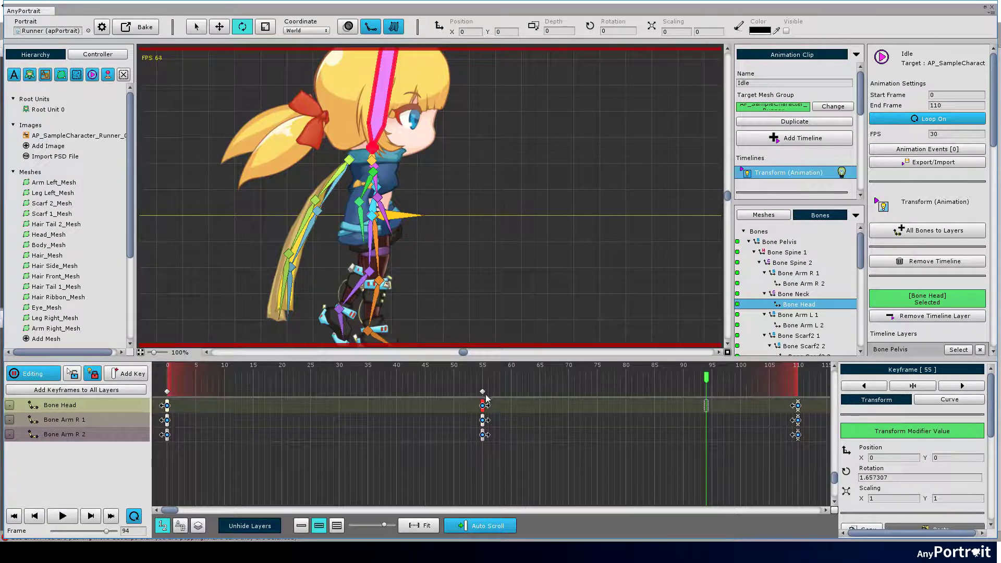
# - Copy all bone keyframes from frame 55 along the timeline so that there are key sets at frames 95 and 110
pyautogui.moveTo(482, 392); pyautogui.dragTo(678, 391)
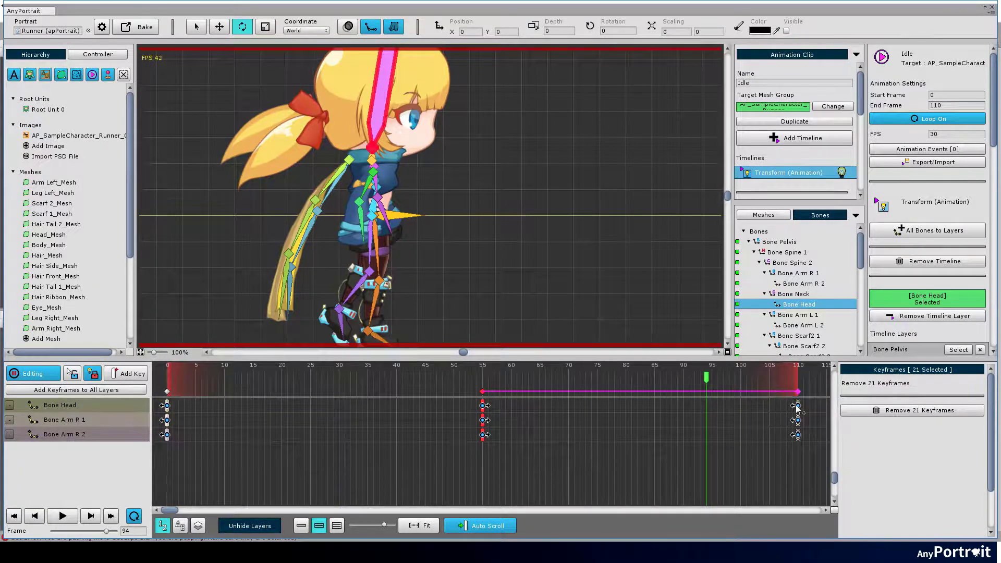
pyautogui.moveTo(793, 406); pyautogui.dragTo(792, 396)
pyautogui.moveTo(704, 393); pyautogui.dragTo(699, 394)
# - Copy all bone keyframes from frame 0 to frame 25 to hold the starting pose
pyautogui.click(160, 376)
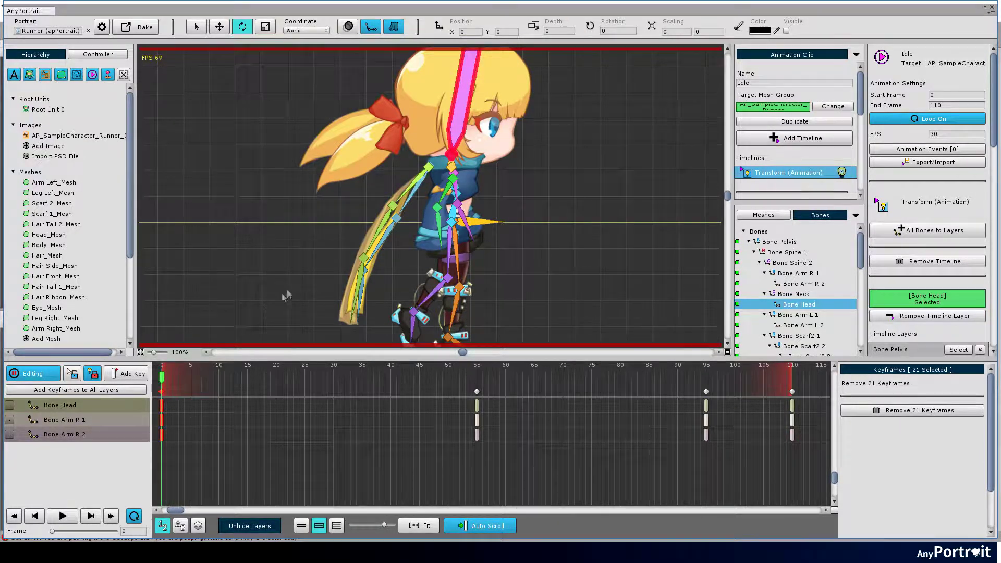
pyautogui.press('space')
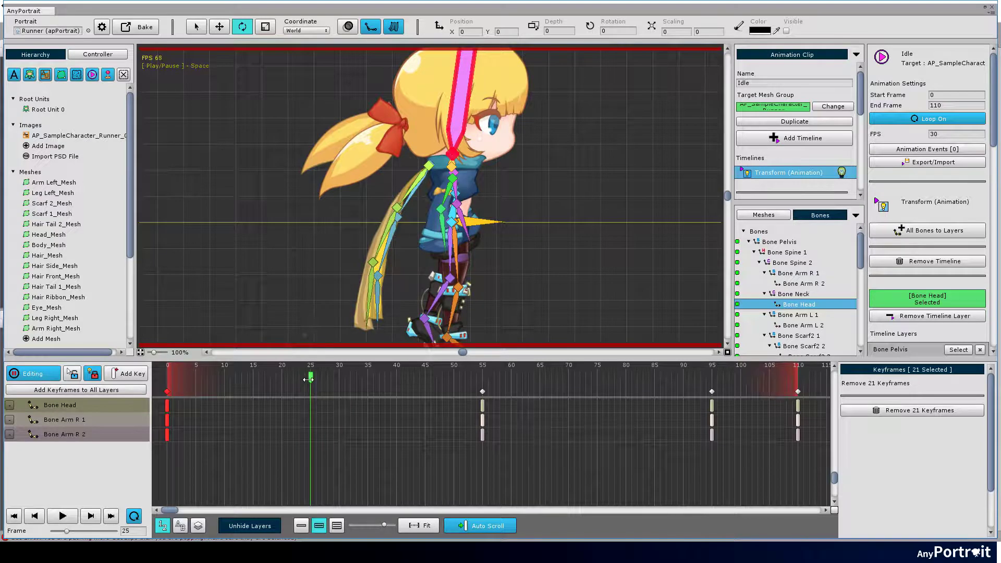
pyautogui.click(310, 360)
pyautogui.moveTo(343, 314); pyautogui.dragTo(340, 261)
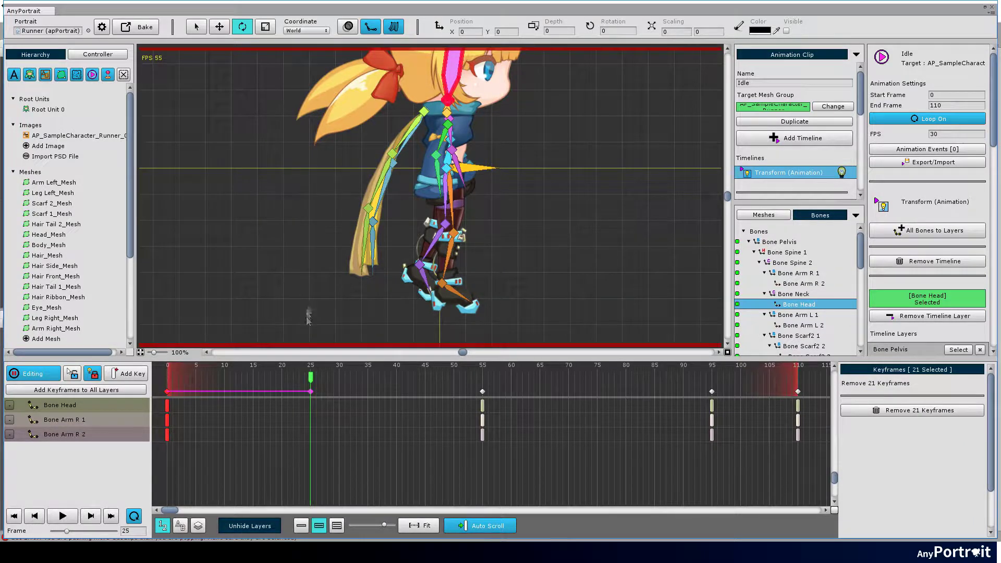
pyautogui.moveTo(307, 319); pyautogui.dragTo(311, 395)
# - Shift the set of keyframes at frame 25 to frame 20 and play the animation to check the timing
pyautogui.press('space')
pyautogui.moveTo(452, 380); pyautogui.dragTo(301, 391)
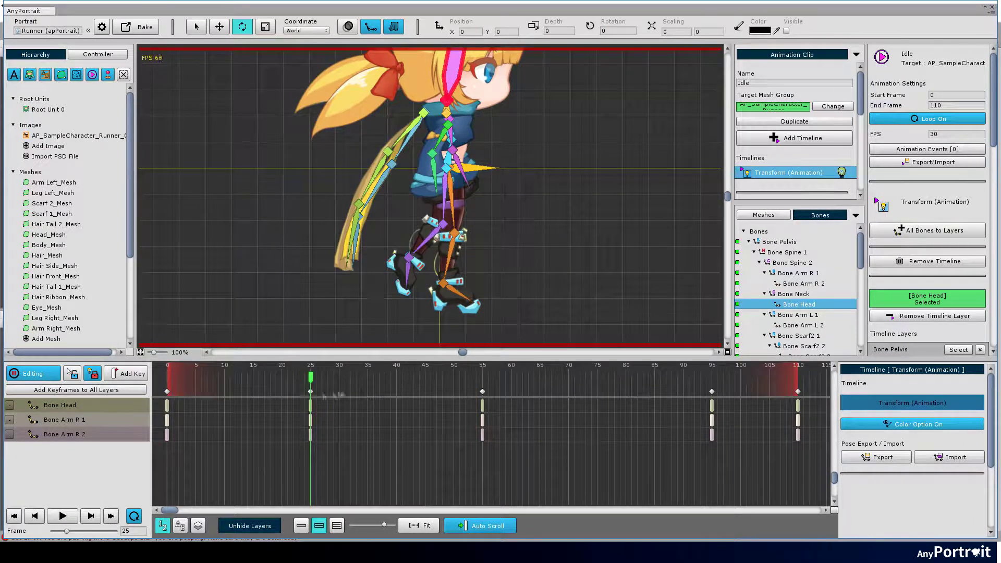
pyautogui.click(311, 392)
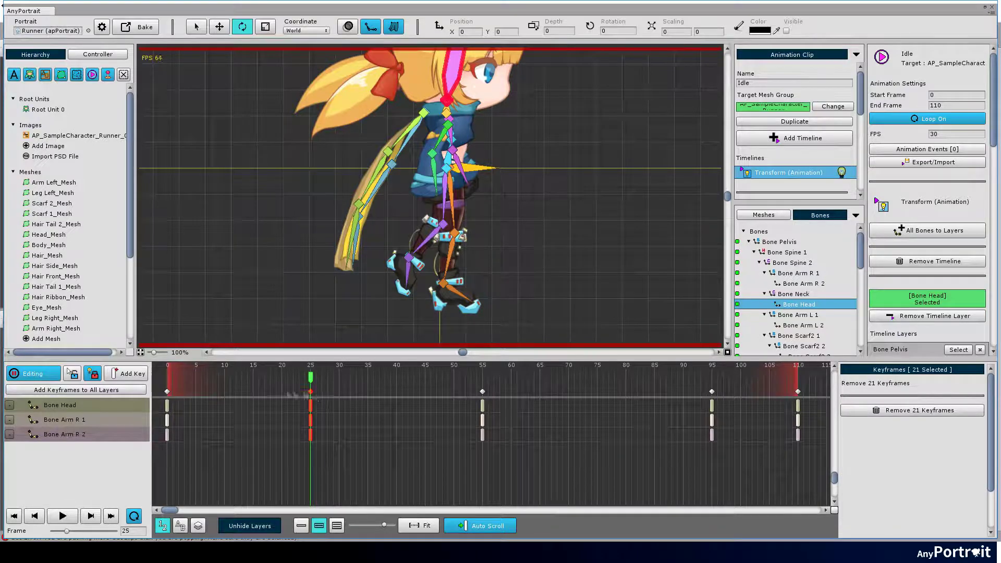
pyautogui.moveTo(310, 392); pyautogui.dragTo(281, 392)
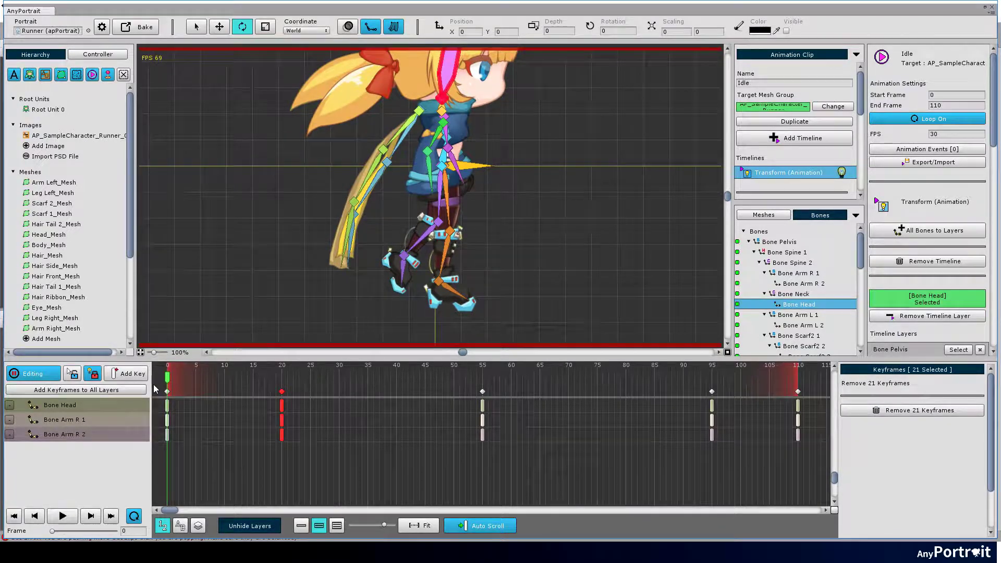
pyautogui.press('space')
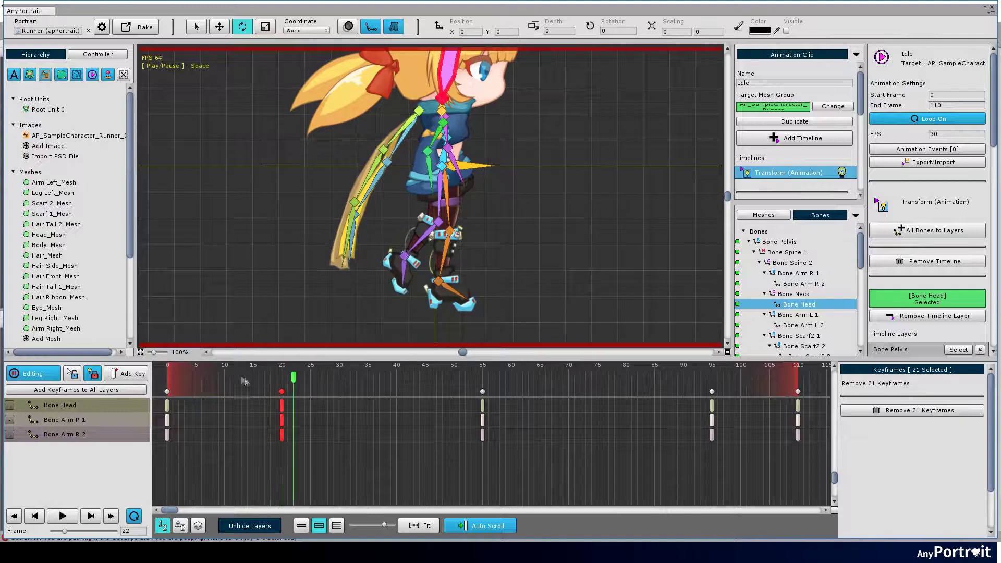
# - At frame 5, key the left leg bones and raise Bone Foot L up and backward
pyautogui.moveTo(284, 376); pyautogui.dragTo(174, 379)
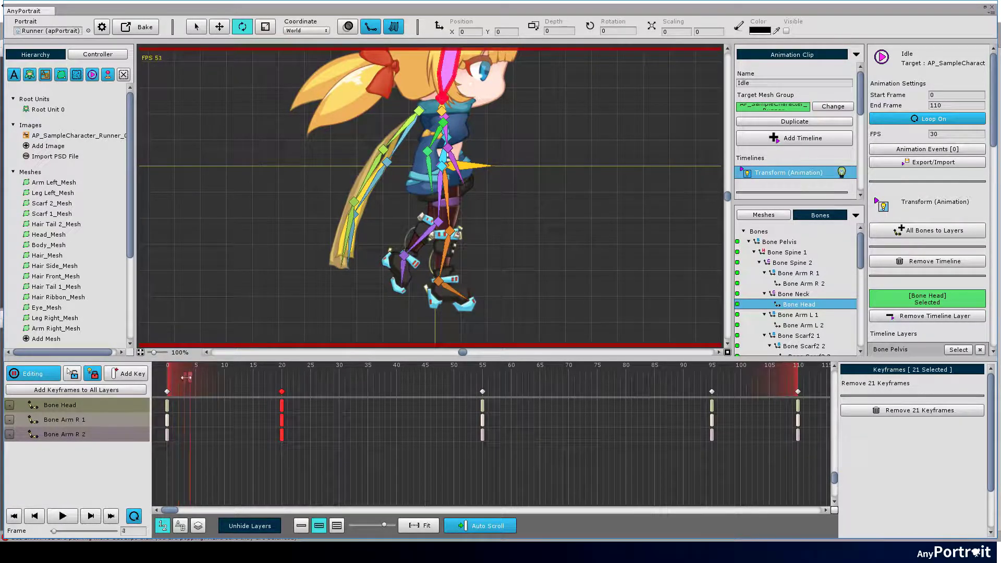
pyautogui.click(407, 274)
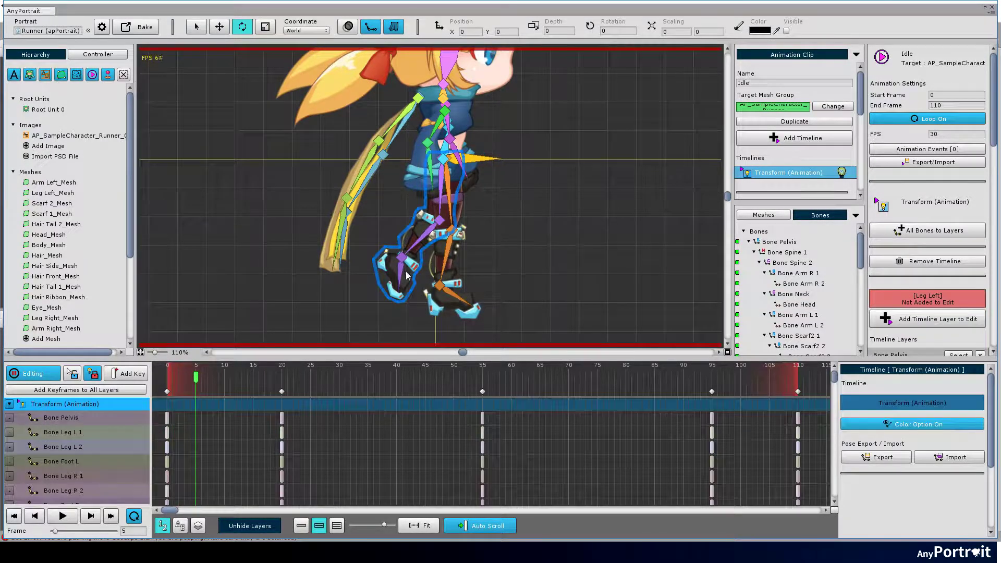
pyautogui.scroll(3, 404, 272)
pyautogui.press('w')
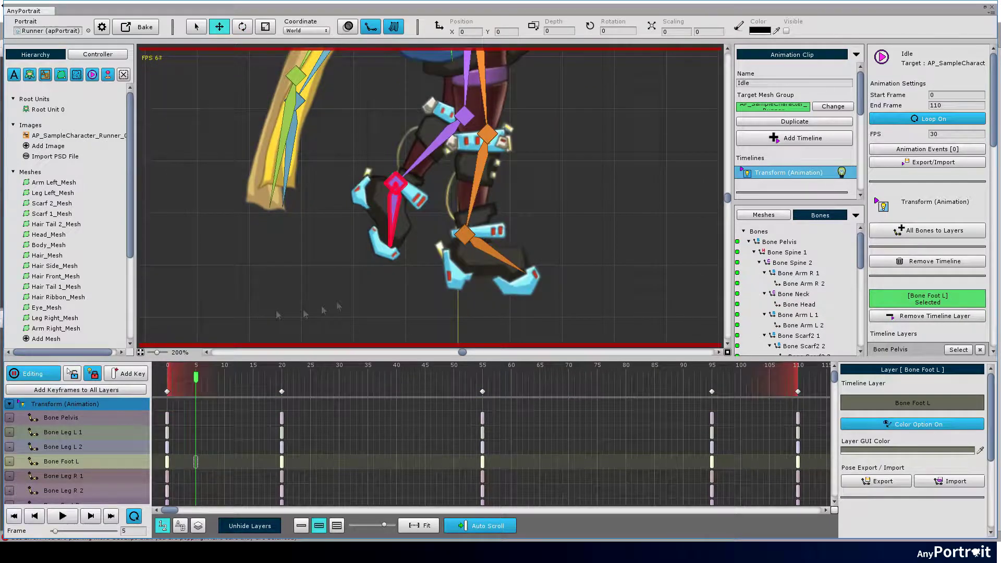
pyautogui.click(146, 374)
pyautogui.moveTo(396, 186); pyautogui.dragTo(379, 157)
# - Add keyframes for Bone Leg L 1, Bone Leg L 2 and Bone Foot L at frame 10 and lower the left foot
pyautogui.moveTo(196, 382); pyautogui.dragTo(224, 377)
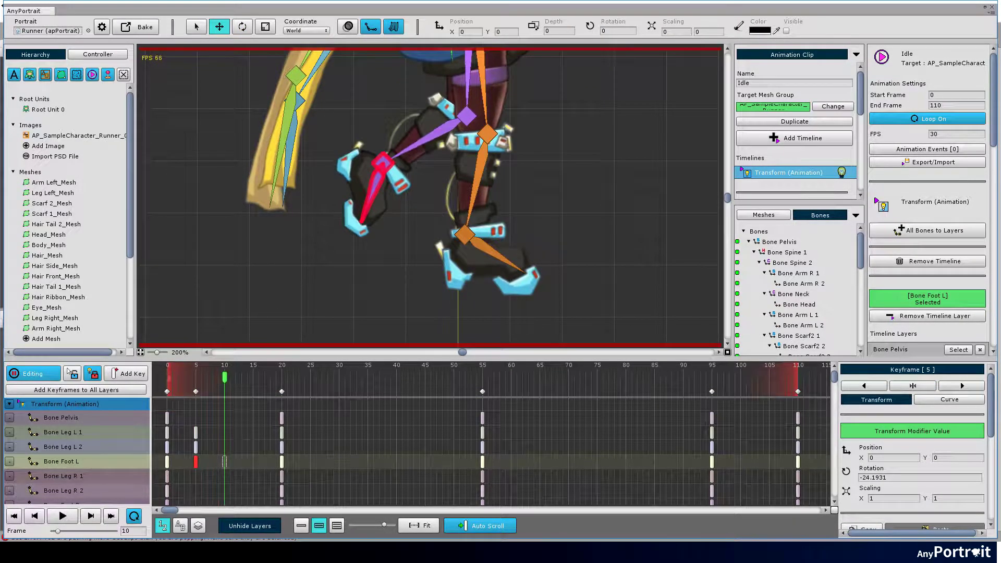
pyautogui.click(104, 447)
pyautogui.click(132, 374)
pyautogui.click(105, 432)
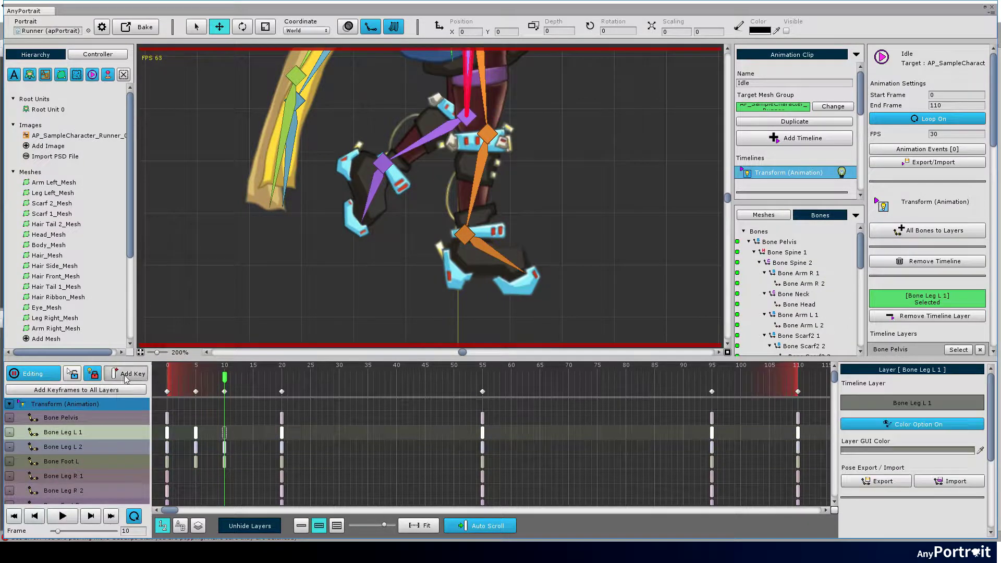
pyautogui.click(132, 373)
pyautogui.click(224, 461)
pyautogui.moveTo(385, 168); pyautogui.dragTo(397, 190)
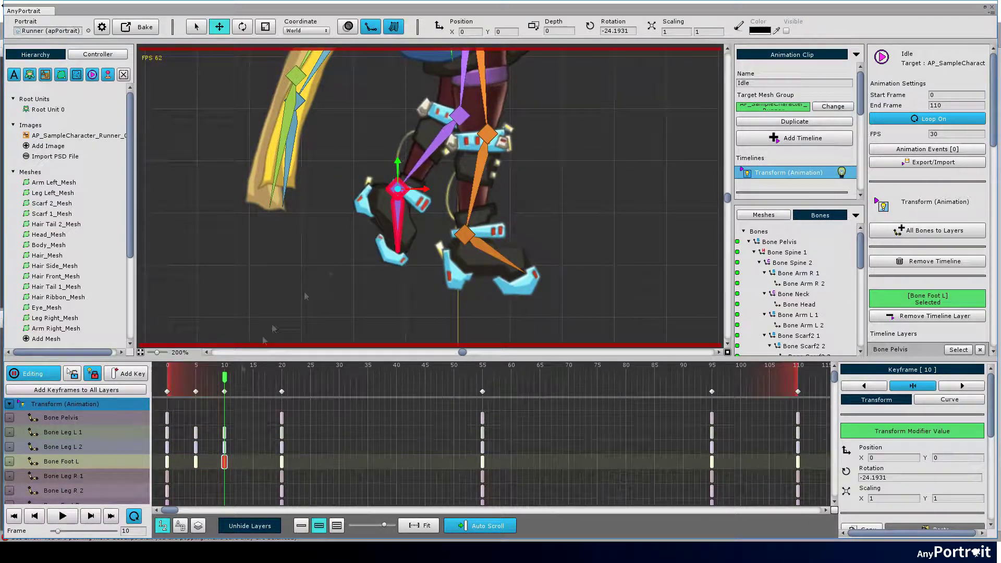
# - Key the left leg bones at frame 15 with the foot slightly raised, and play the animation from frame 0
pyautogui.click(250, 379)
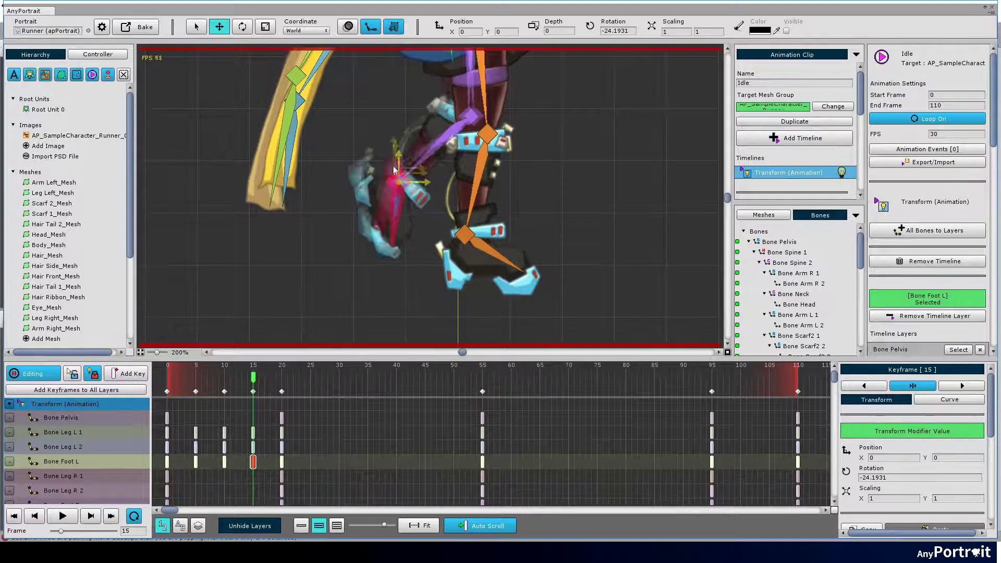
pyautogui.moveTo(255, 372); pyautogui.dragTo(167, 376)
pyautogui.press('space')
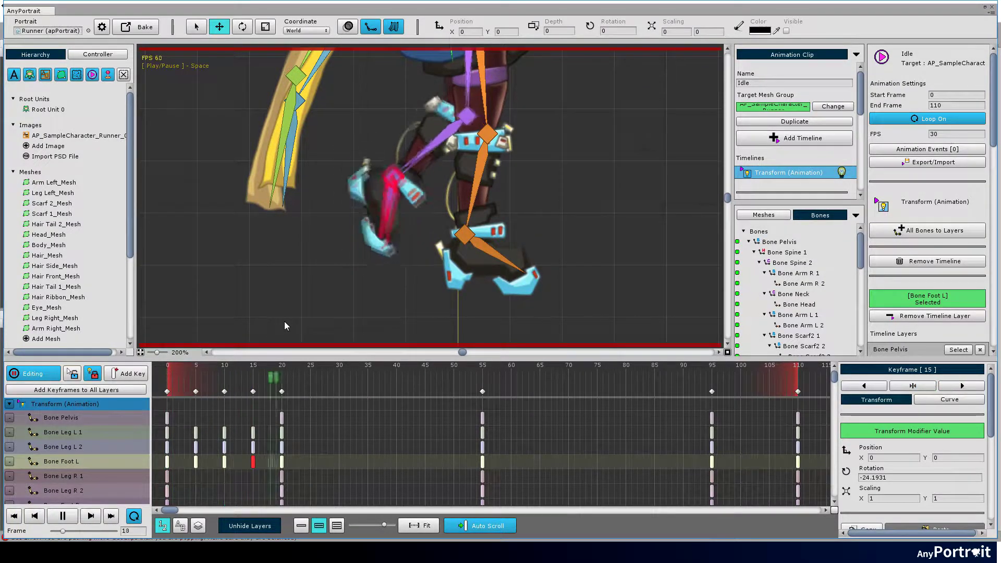
# - Play and pause the animation to check the timing of the left foot tapping
pyautogui.press('space')
pyautogui.press('space')
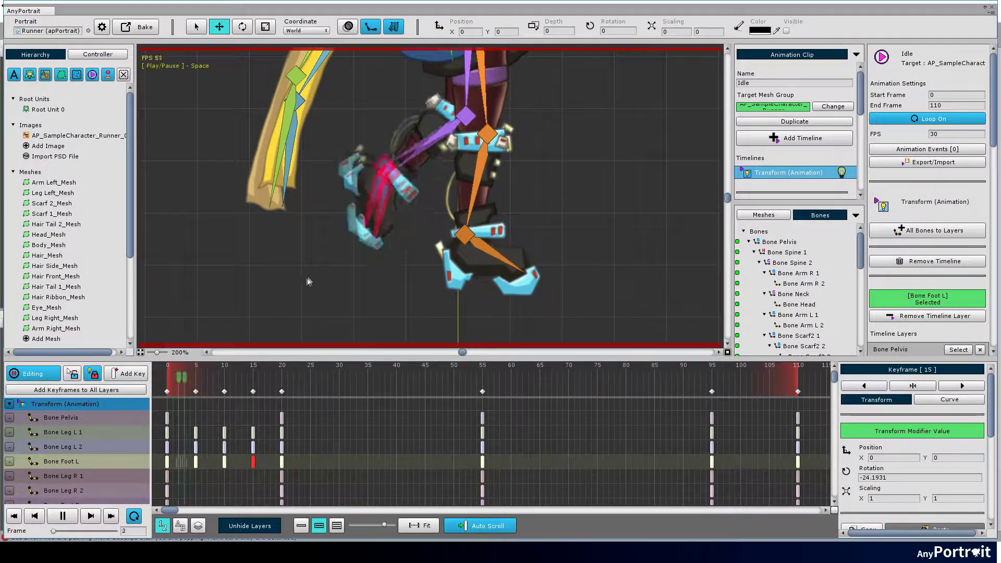
pyautogui.press('space')
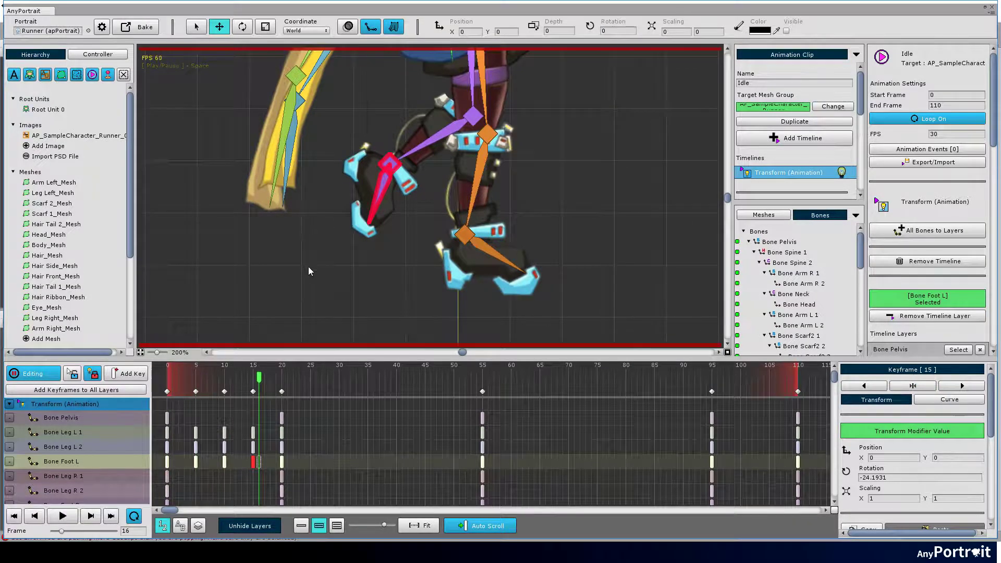
pyautogui.press('space')
pyautogui.press('space')
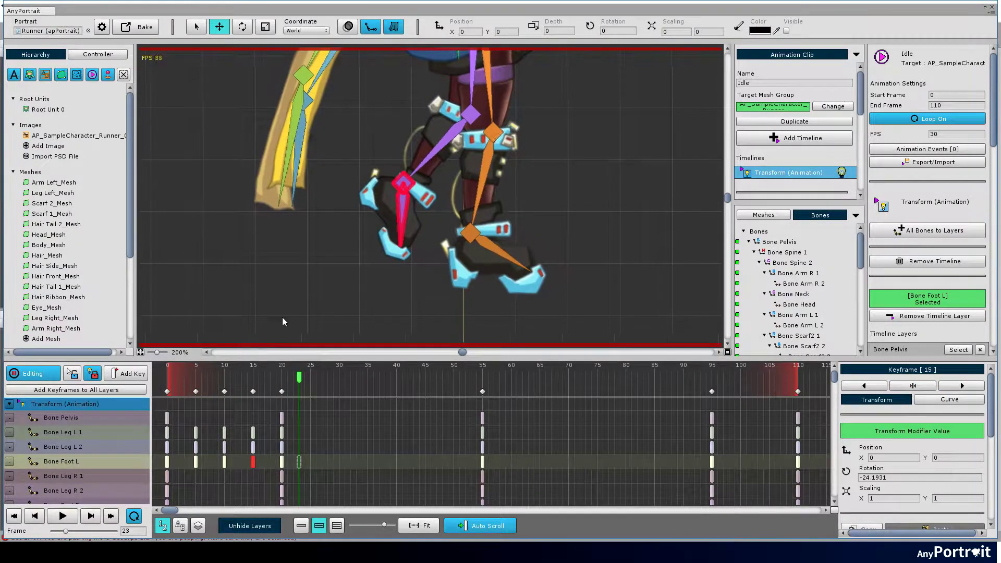
# - Shift the left leg keyframes at frame 10 to 8 and those at 15 to 12, and add a copied lowered-foot pose at frame 15
pyautogui.moveTo(172, 384); pyautogui.dragTo(218, 381)
pyautogui.click(224, 391)
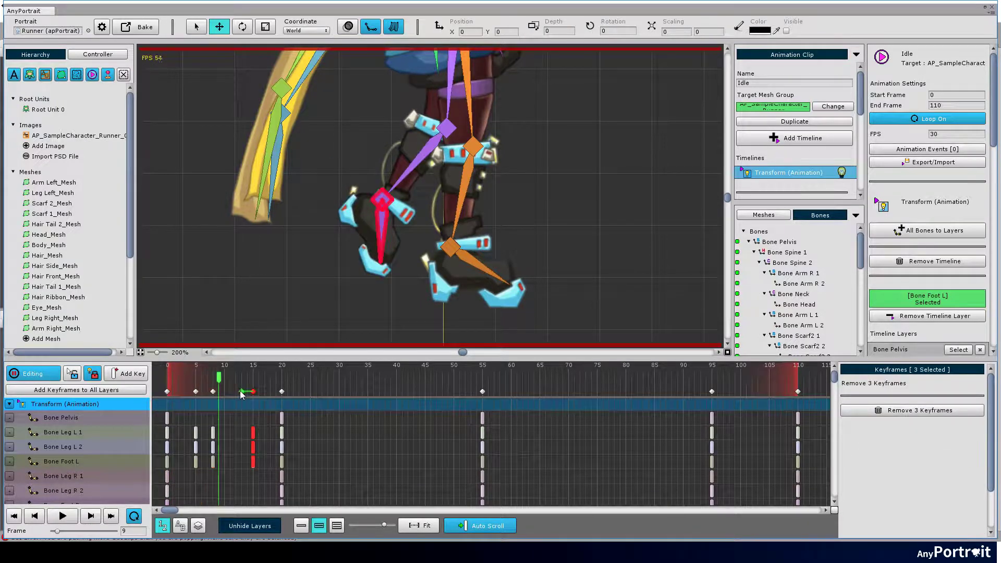
pyautogui.click(241, 391)
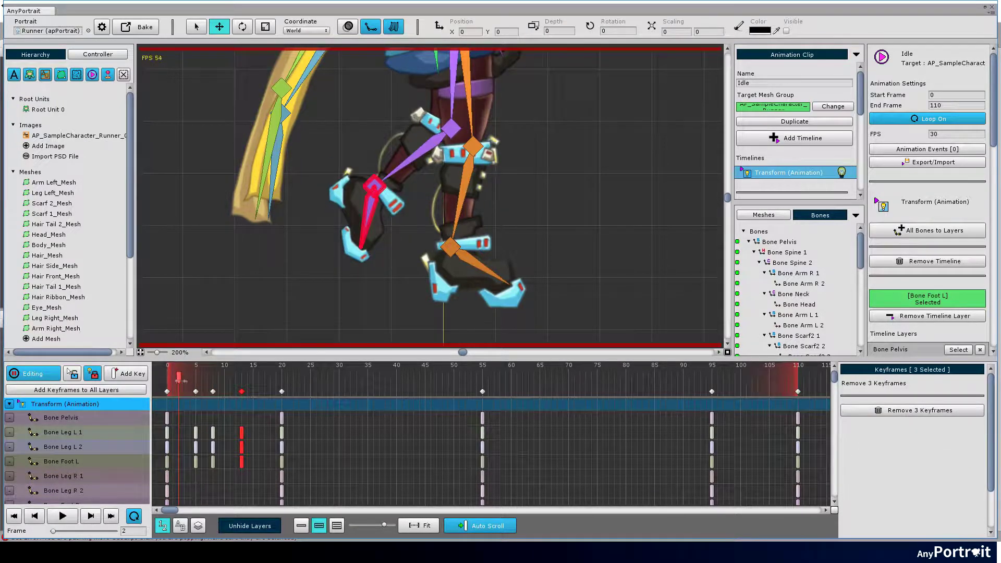
pyautogui.moveTo(242, 392)
pyautogui.mouseDown()
pyautogui.moveTo(271, 395)
pyautogui.moveTo(178, 388)
pyautogui.moveTo(232, 392)
pyautogui.mouseUp()
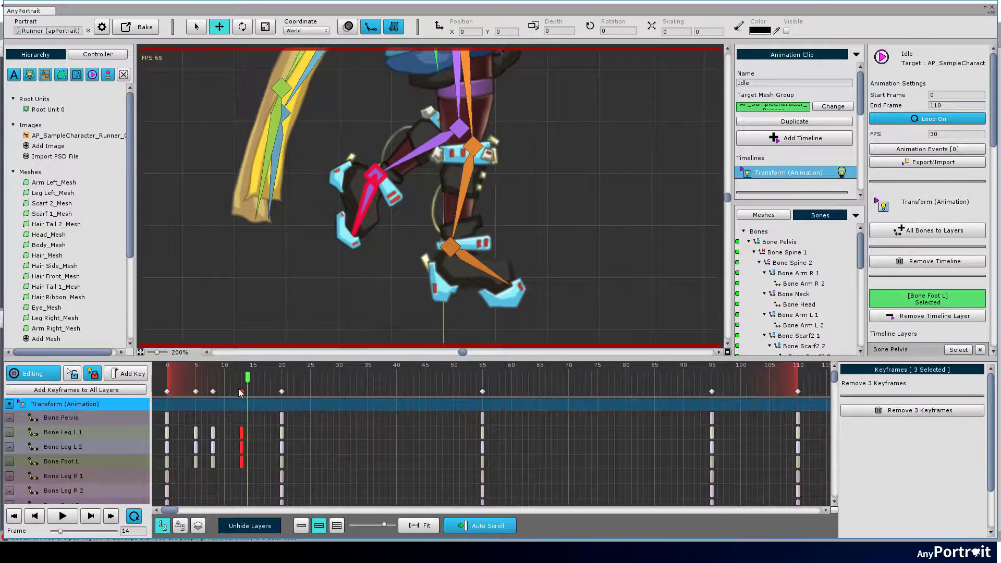
pyautogui.moveTo(250, 395); pyautogui.dragTo(253, 392)
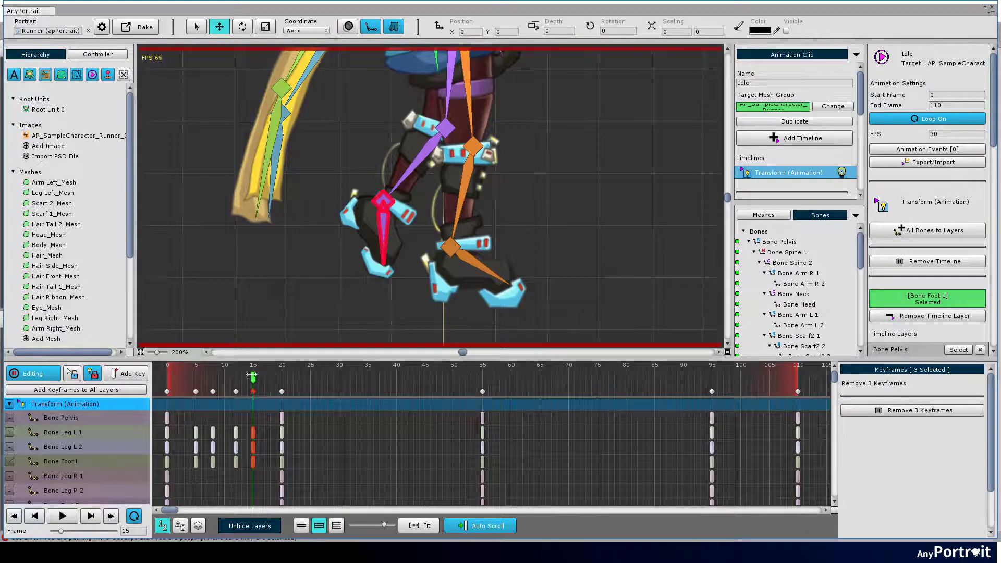
# - At frame 20, move Bone Foot L forward and down so the left foot stands beside the right one
pyautogui.click(280, 392)
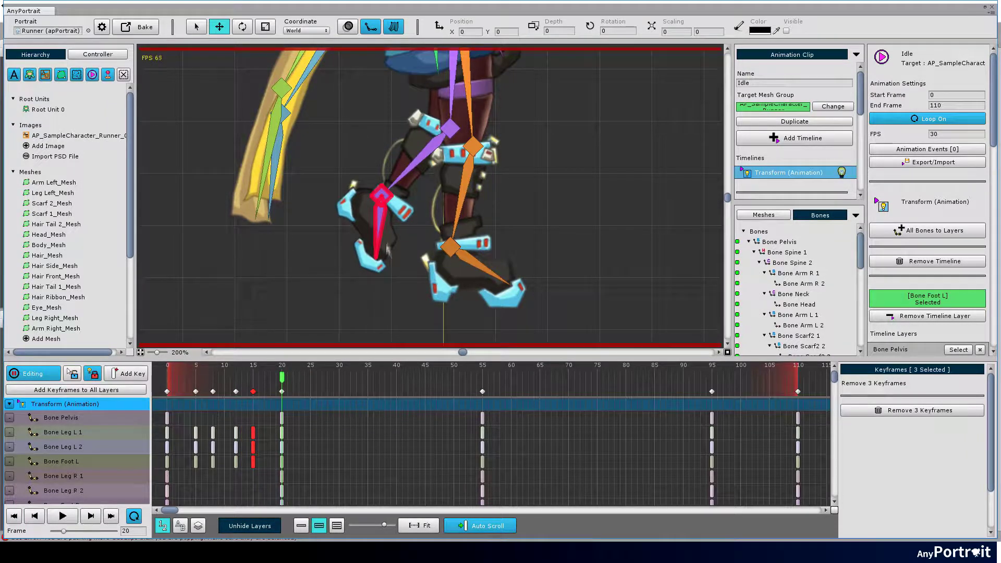
pyautogui.click(382, 196)
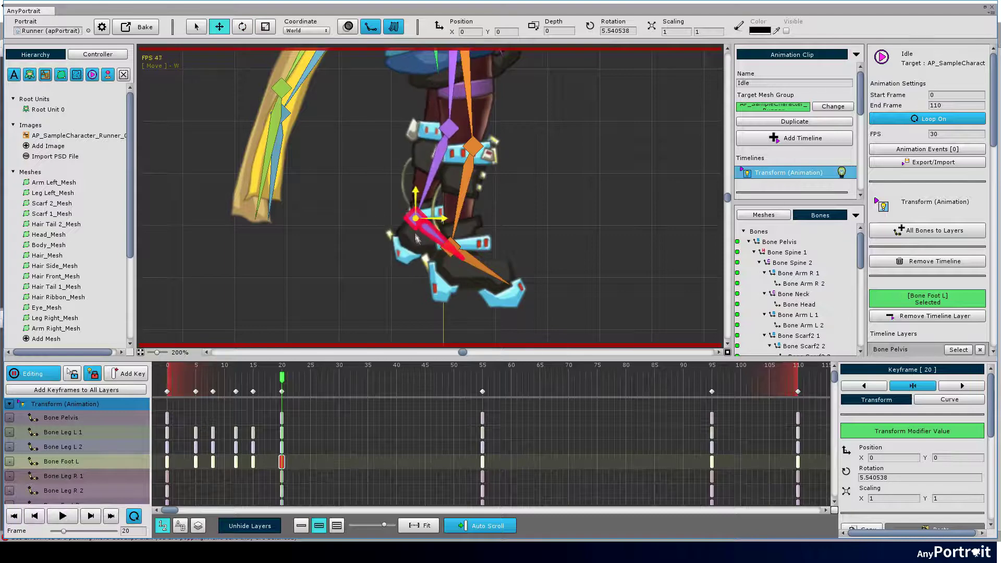
pyautogui.moveTo(317, 386); pyautogui.dragTo(167, 380)
# - Play the animation repeatedly with the whole body in view to examine how the tapping fits the overall motion
pyautogui.press('space')
pyautogui.scroll(-5, 399, 307)
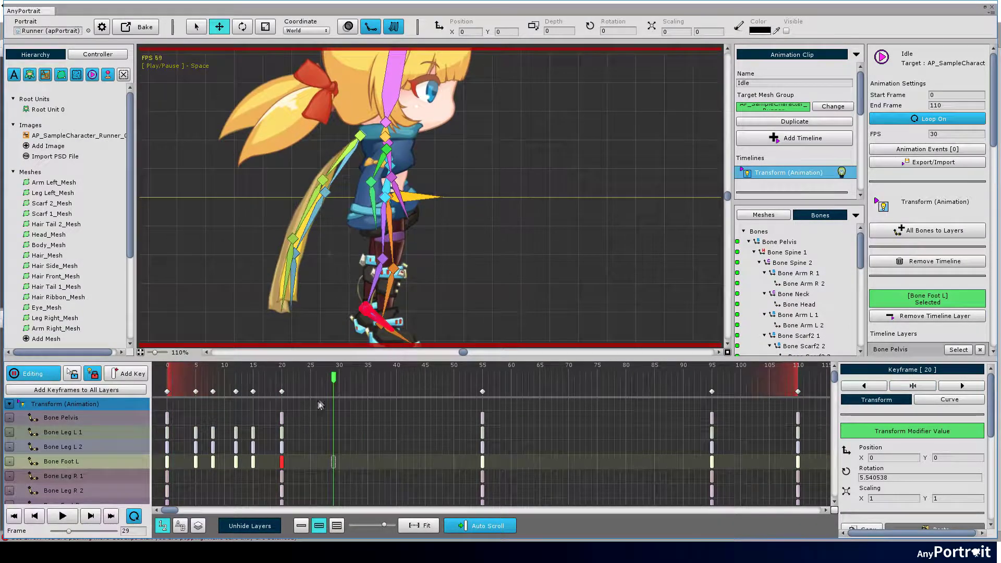
pyautogui.press('space')
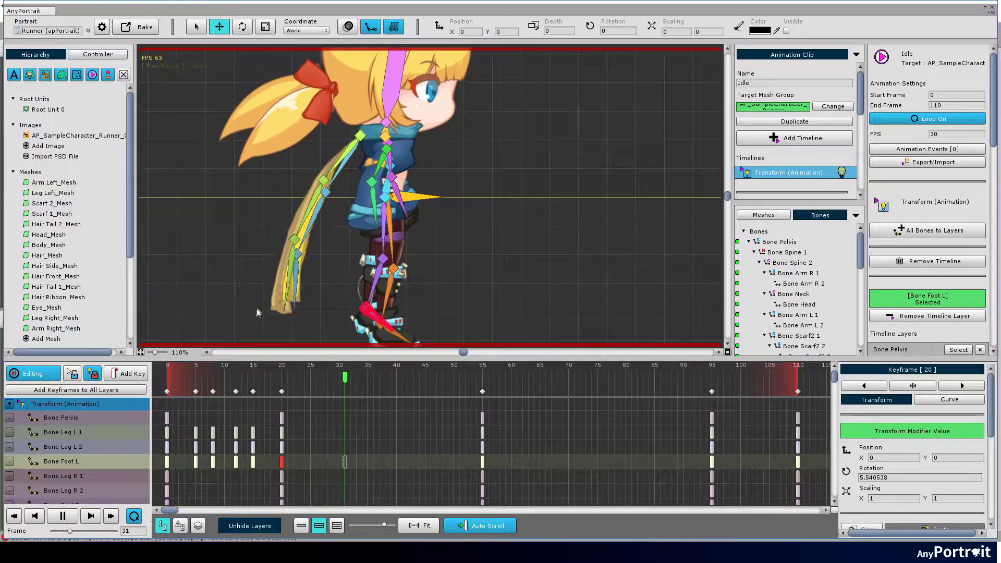
pyautogui.press('space')
pyautogui.scroll(-1, 298, 248)
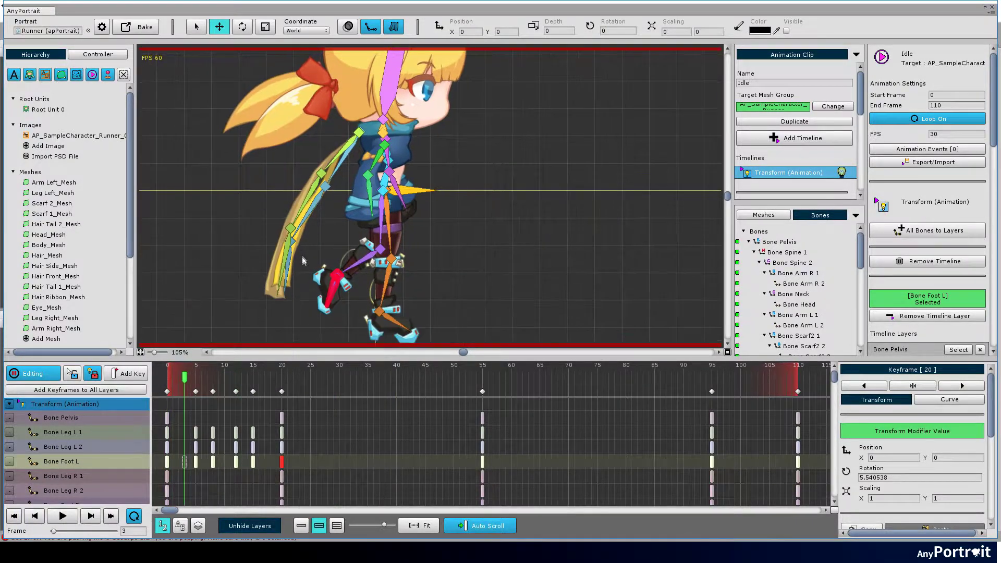
pyautogui.press('space')
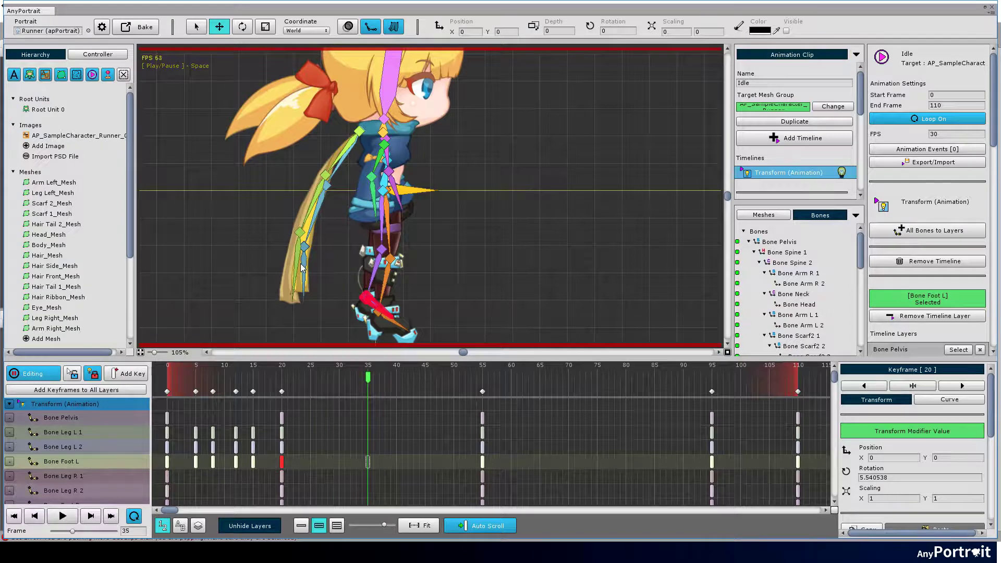
pyautogui.press('space')
pyautogui.press('space')
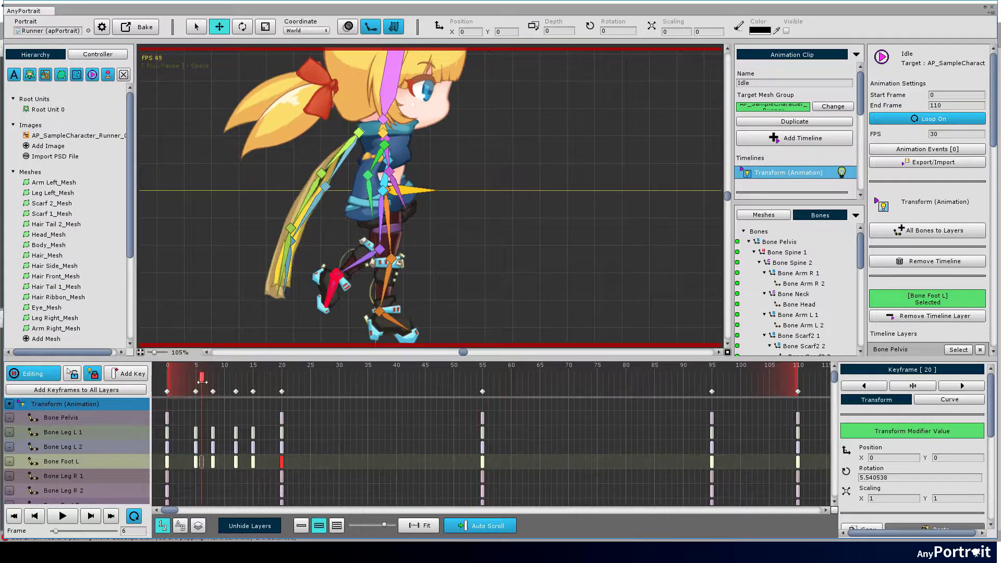
pyautogui.press('space')
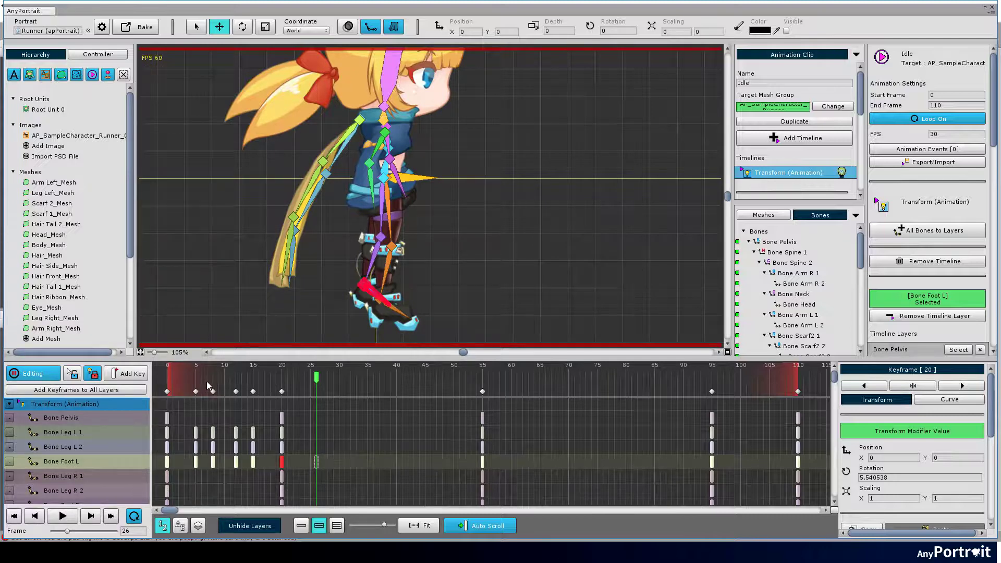
# - Spread the tapping keyframes out to frames 9, 16, 20 and 25, and play the animation to check the rhythm
pyautogui.moveTo(206, 381); pyautogui.dragTo(309, 487)
pyautogui.click(294, 385)
pyautogui.moveTo(298, 379); pyautogui.dragTo(219, 392)
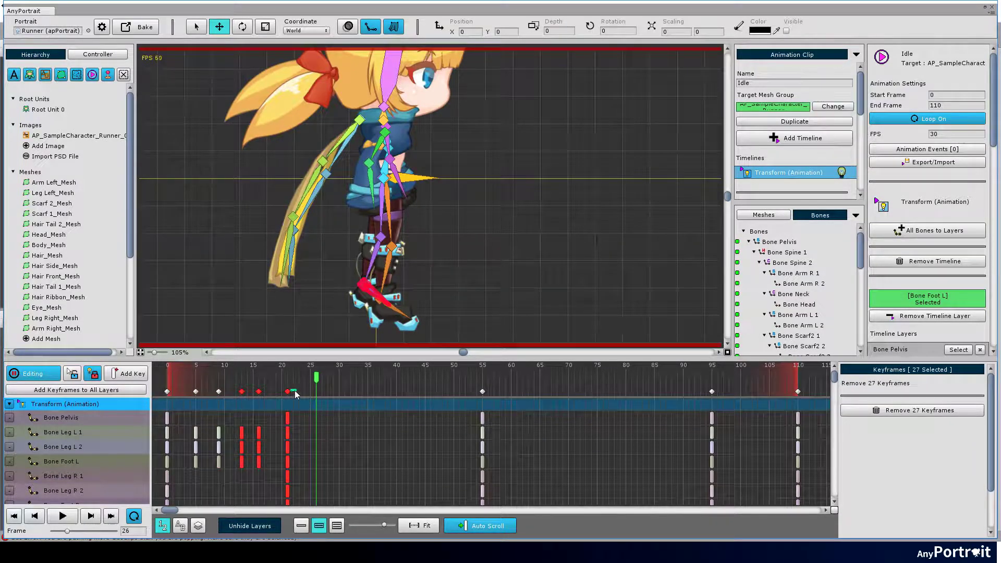
pyautogui.moveTo(300, 380); pyautogui.dragTo(185, 380)
pyautogui.press('space')
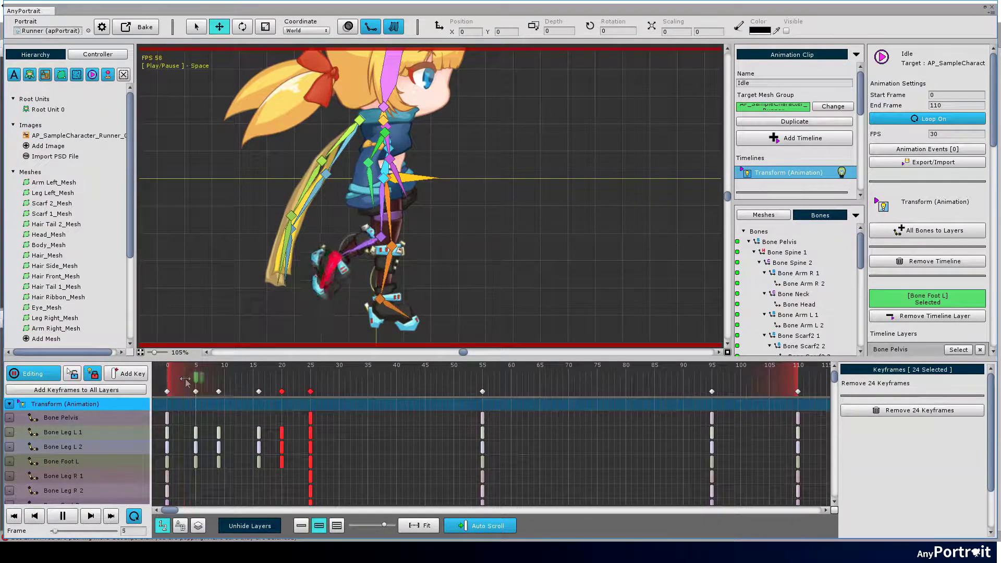
pyautogui.press('space')
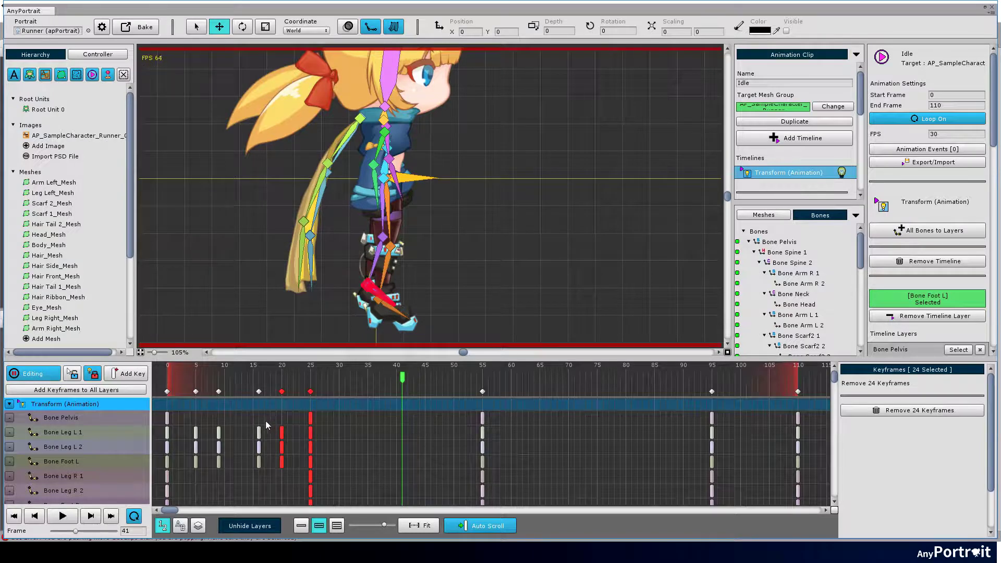
# - Shift the keyframes of all bones at frame 25 to frame 28 and play the result
pyautogui.moveTo(405, 385); pyautogui.dragTo(296, 400)
pyautogui.click(310, 391)
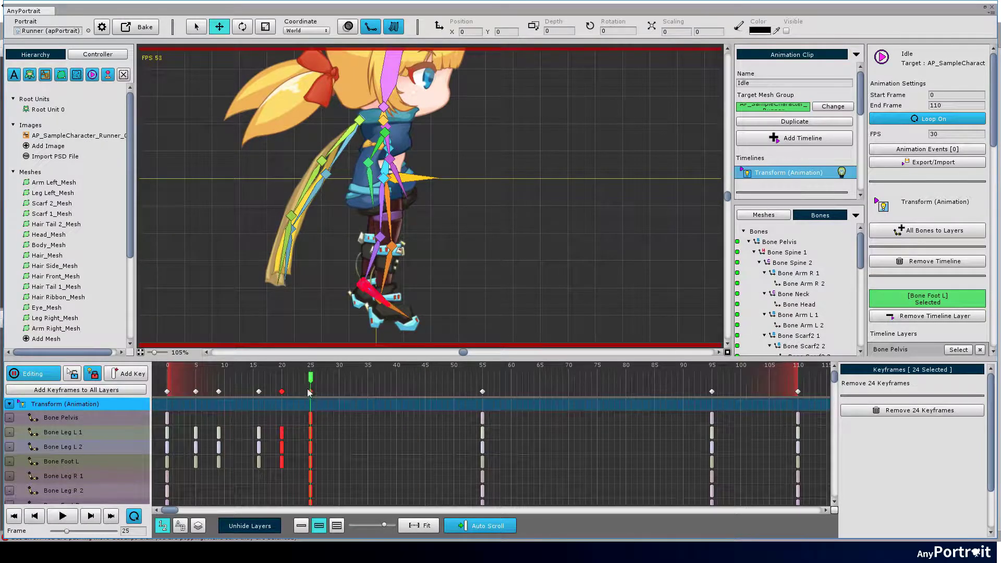
pyautogui.press('space')
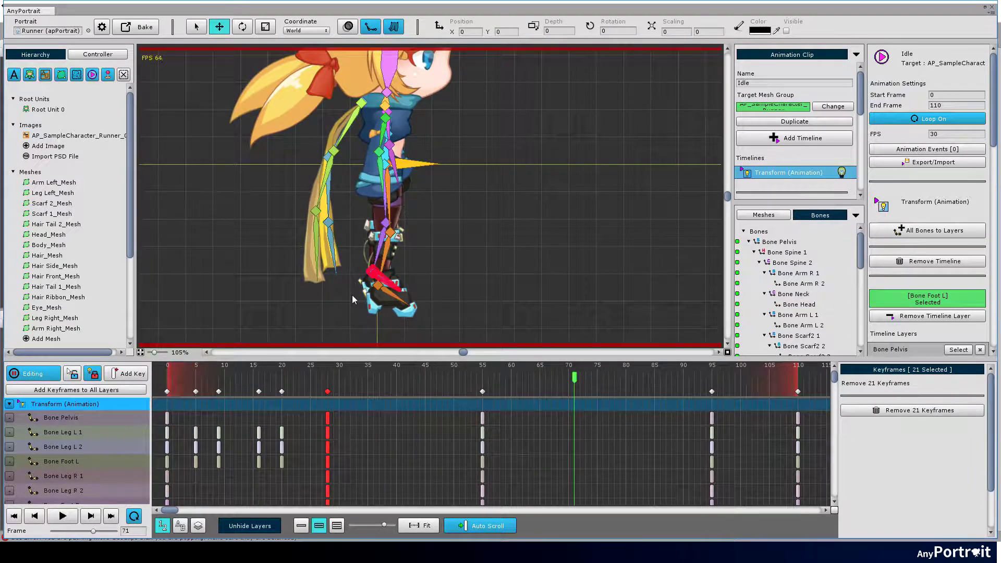
# - At frame 13, add keyframes for Bone Pelvis and Bone Foot R and adjust the right foot's placement
pyautogui.moveTo(292, 378); pyautogui.dragTo(241, 380)
pyautogui.click(407, 172)
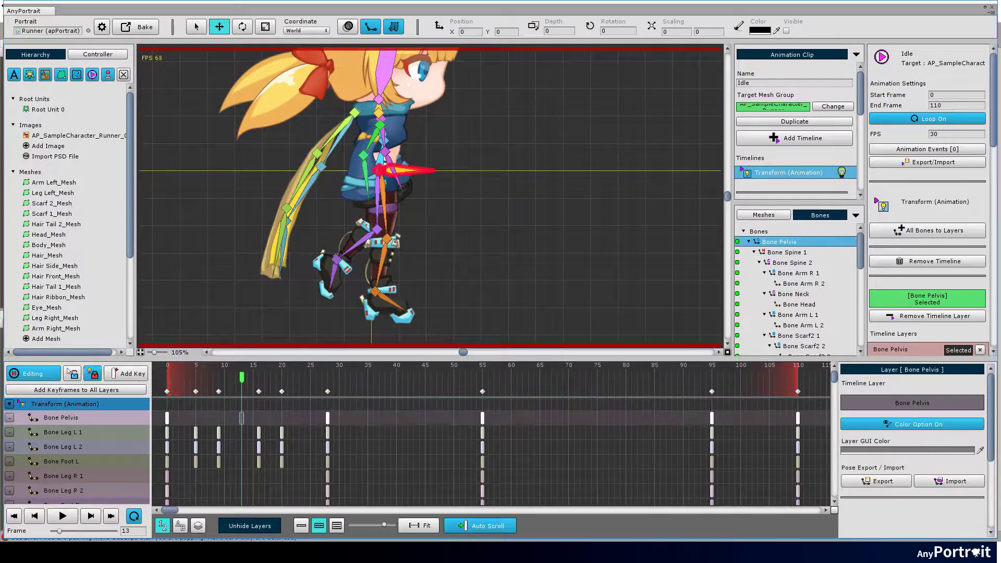
pyautogui.scroll(3, 410, 166)
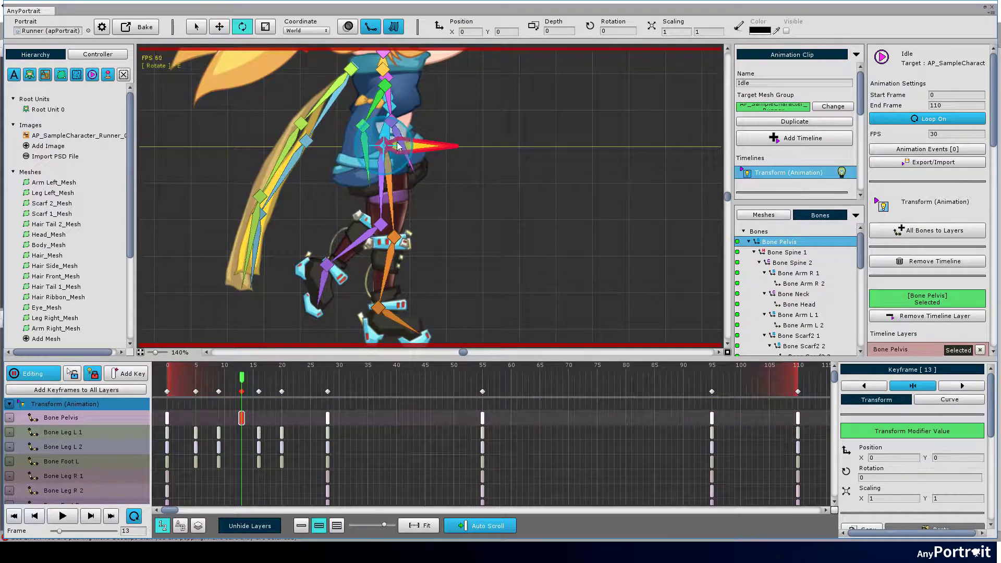
pyautogui.moveTo(398, 146); pyautogui.dragTo(413, 102)
pyautogui.click(380, 260)
pyautogui.click(126, 373)
pyautogui.press('w')
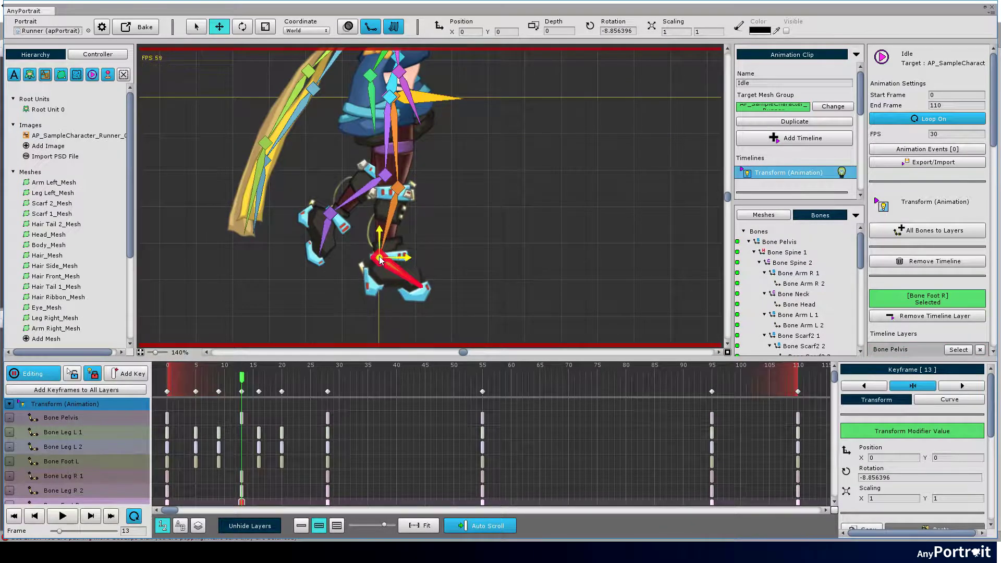
pyautogui.moveTo(380, 259); pyautogui.dragTo(377, 259)
pyautogui.moveTo(241, 378)
pyautogui.mouseDown()
pyautogui.moveTo(184, 378)
pyautogui.moveTo(242, 378)
pyautogui.mouseUp()
# - Add a keyframe for Bone Head at frame 13 and adjust the tilt of the head
pyautogui.moveTo(397, 92); pyautogui.dragTo(386, 225)
pyautogui.click(392, 112)
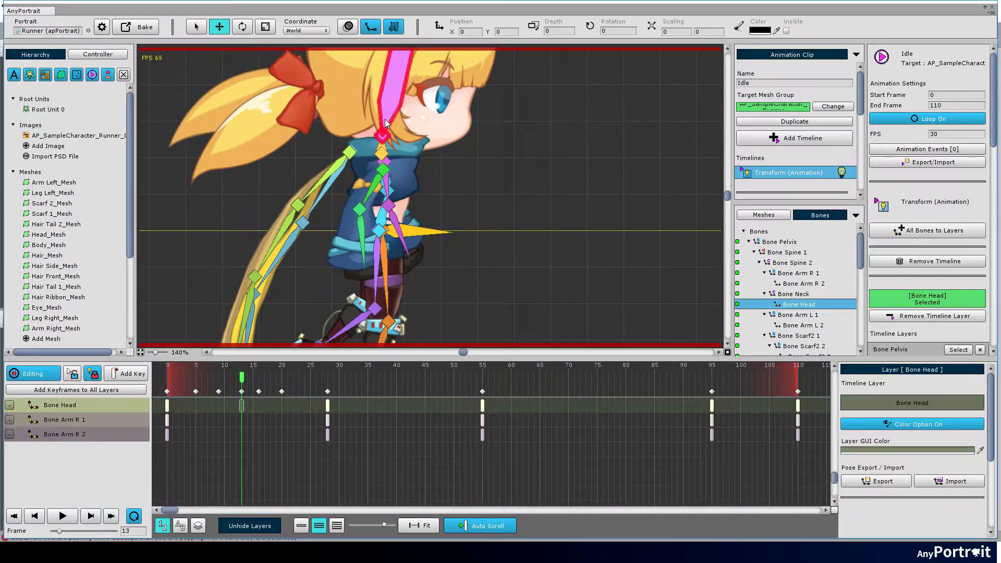
pyautogui.moveTo(396, 117); pyautogui.dragTo(395, 196)
pyautogui.press('w')
pyautogui.click(130, 373)
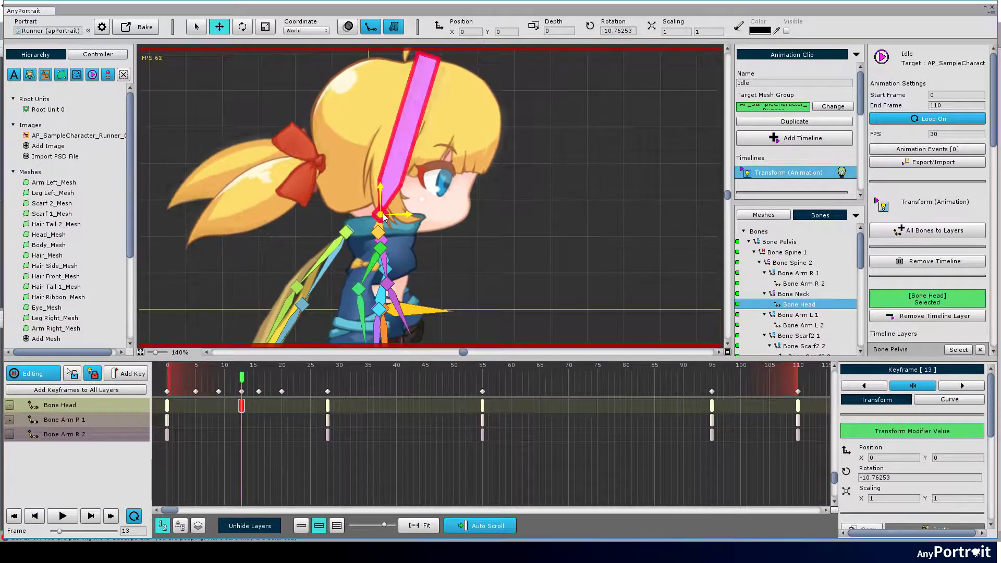
pyautogui.press('e')
pyautogui.moveTo(400, 201); pyautogui.dragTo(405, 221)
pyautogui.press('w')
pyautogui.press('e')
# - Key the right arm bones at frame 13 and swing the right arm forward, closer to the body
pyautogui.moveTo(397, 250); pyautogui.dragTo(389, 157)
pyautogui.click(345, 188)
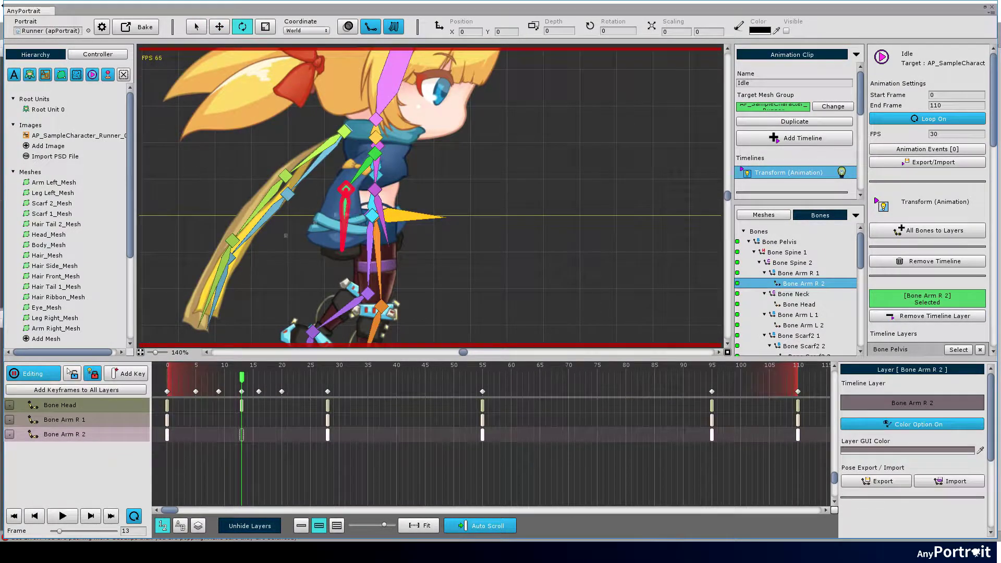
pyautogui.click(127, 373)
pyautogui.press('w')
pyautogui.moveTo(346, 190); pyautogui.dragTo(384, 208)
pyautogui.press('e')
pyautogui.scroll(2, 385, 156)
# - Key the left arm bones at frame 13 and swing the left arm backward
pyautogui.click(386, 145)
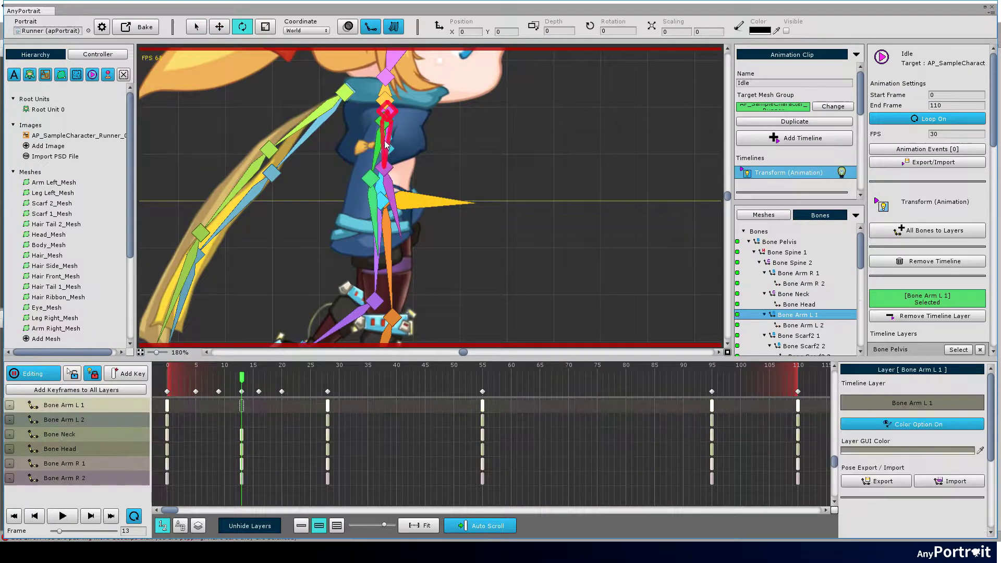
pyautogui.click(393, 216)
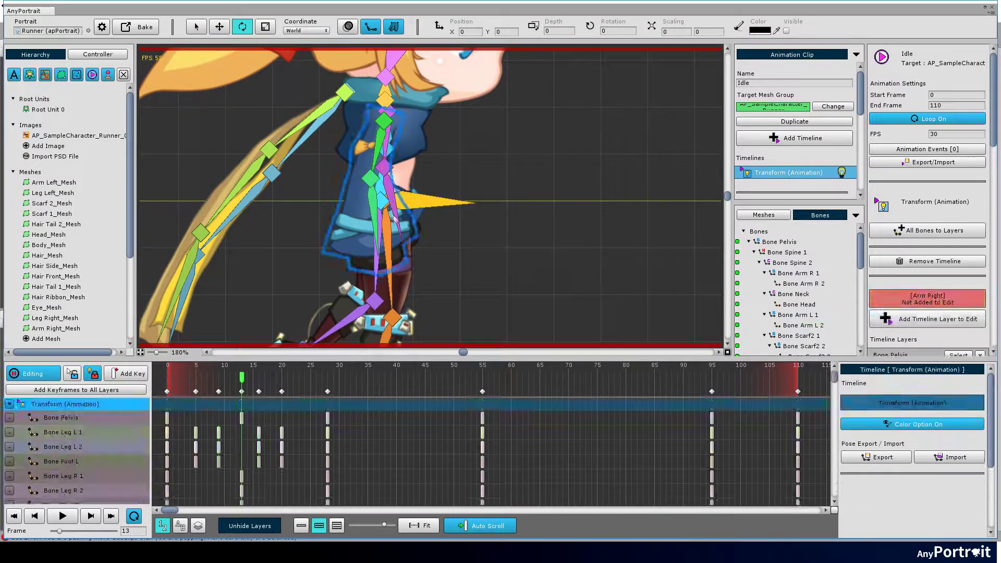
pyautogui.click(130, 375)
pyautogui.press('w')
pyautogui.moveTo(385, 168)
pyautogui.mouseDown()
pyautogui.moveTo(357, 158)
pyautogui.moveTo(382, 156)
pyautogui.mouseUp()
pyautogui.press('e')
pyautogui.scroll(-3, 380, 154)
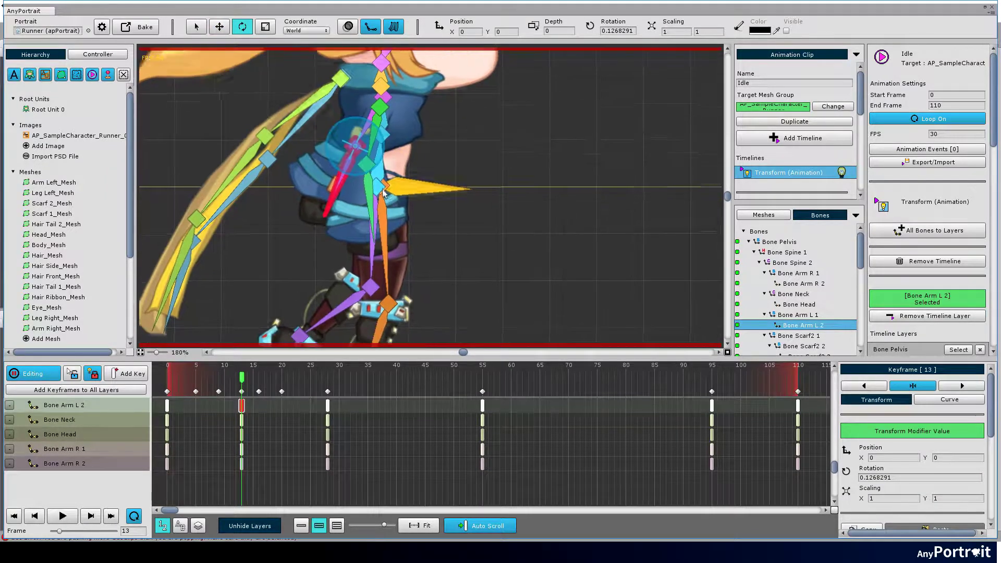
# - Play the animation and scrub to about frame 30 to check the new body and arm motion
pyautogui.press('space')
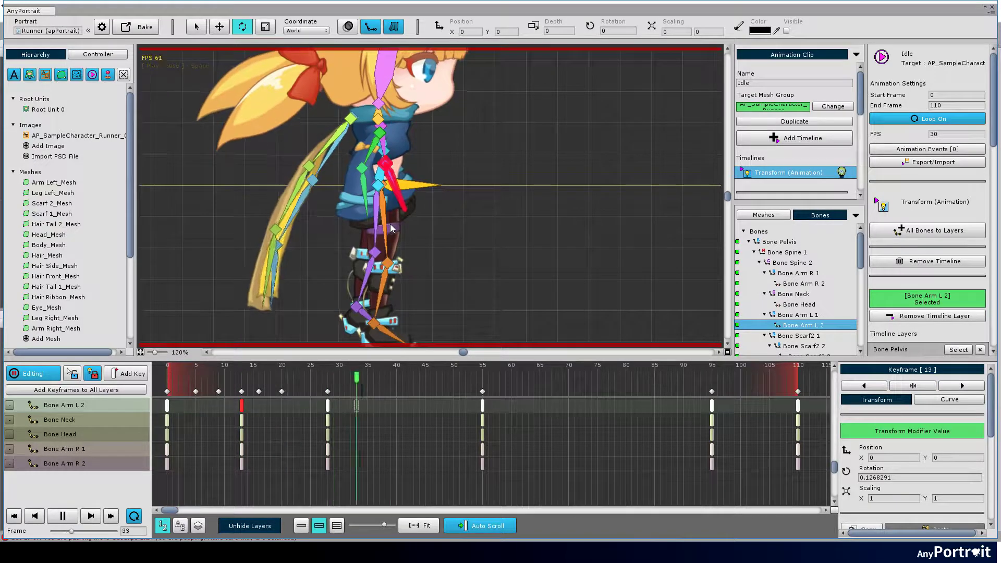
pyautogui.click(451, 379)
pyautogui.press('space')
pyautogui.scroll(-1, 387, 228)
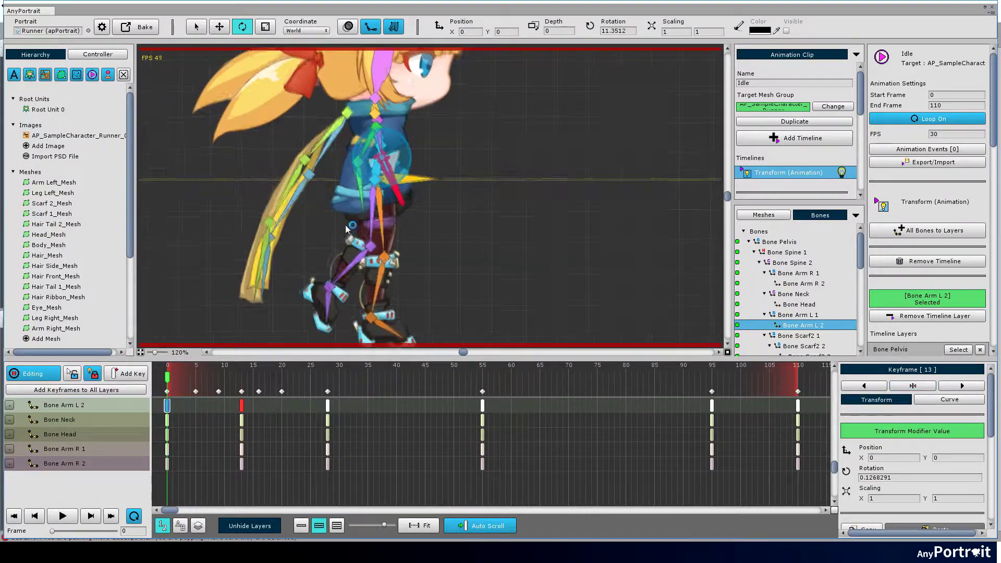
pyautogui.click(340, 378)
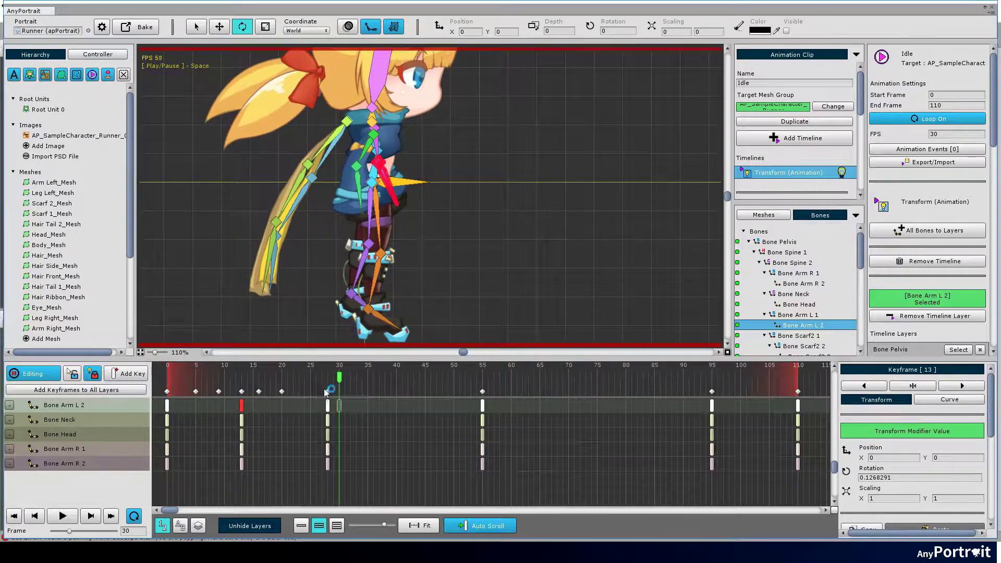
# - Move the Bone Neck and Bone Head keyframes from frame 13 to frame 16
pyautogui.scroll(1, 232, 420)
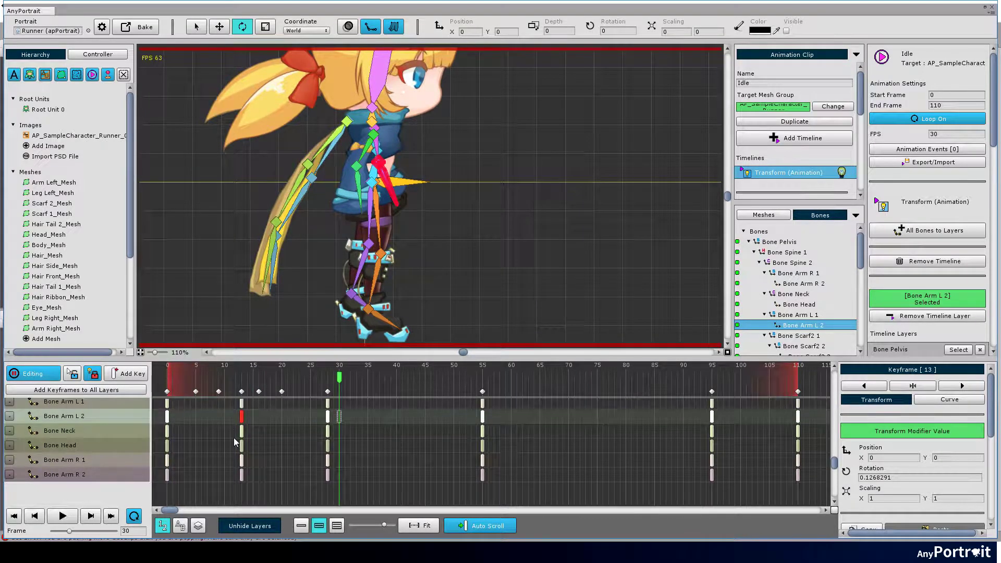
pyautogui.moveTo(254, 429)
pyautogui.mouseDown()
pyautogui.moveTo(238, 449)
pyautogui.moveTo(259, 439)
pyautogui.mouseUp()
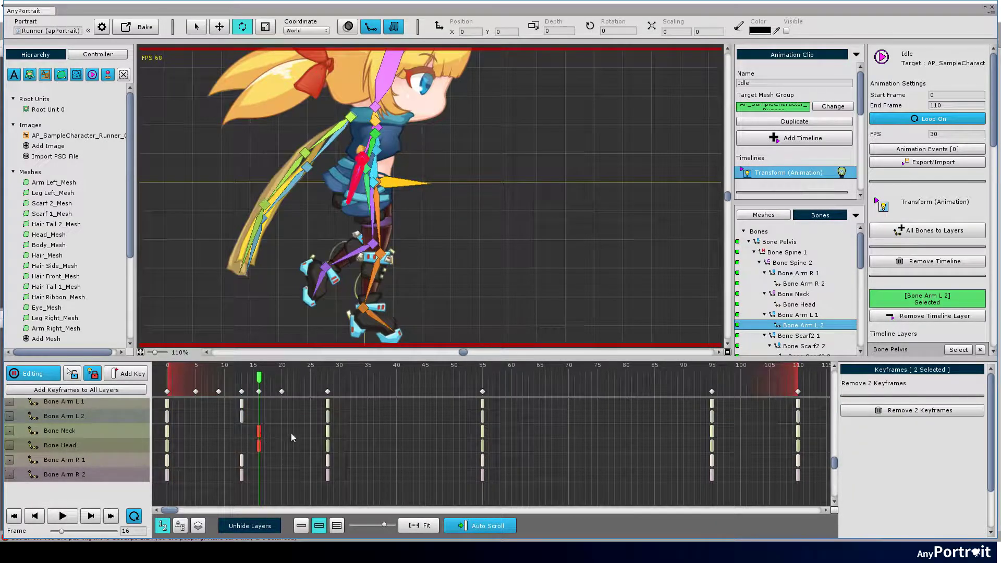
pyautogui.moveTo(338, 451); pyautogui.dragTo(332, 436)
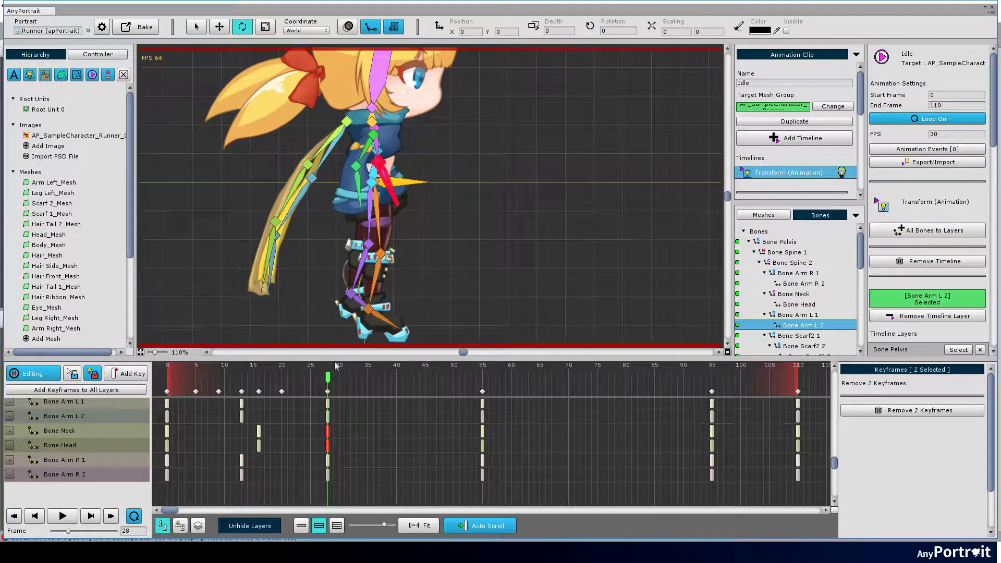
# - Play and scrub the Idle animation several times from the start to check the delayed head motion
pyautogui.press('space')
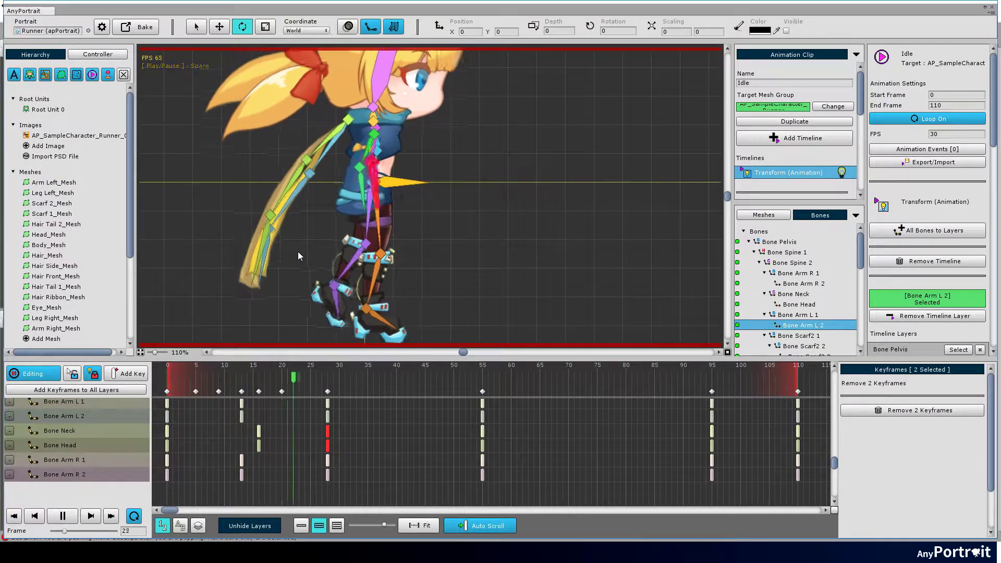
pyautogui.click(411, 381)
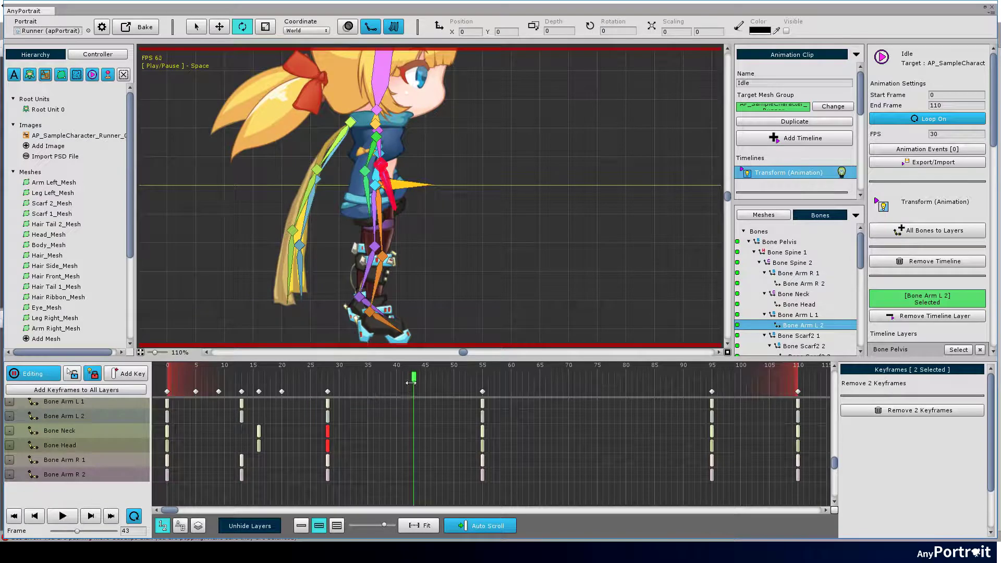
pyautogui.moveTo(411, 383); pyautogui.dragTo(180, 395)
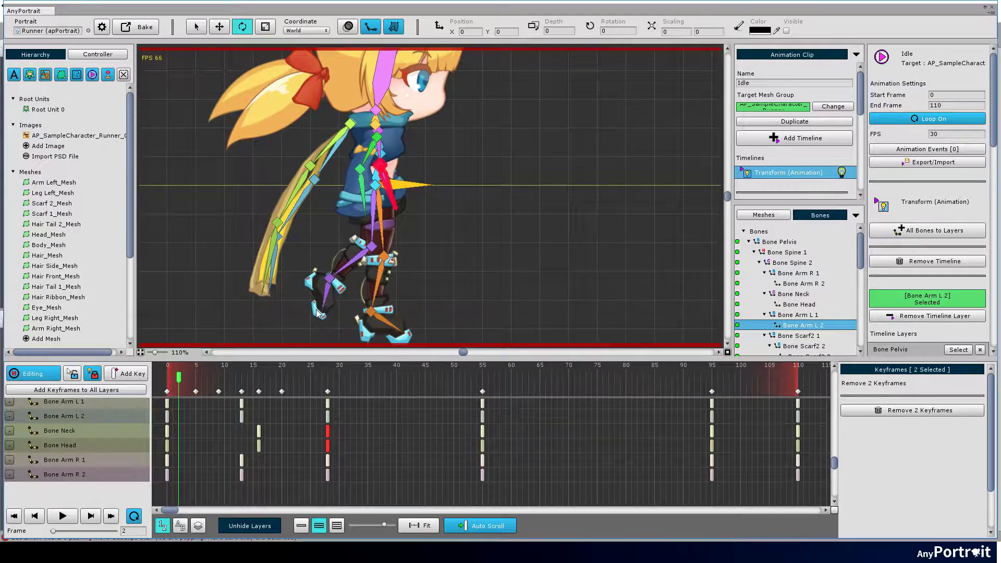
pyautogui.press('space')
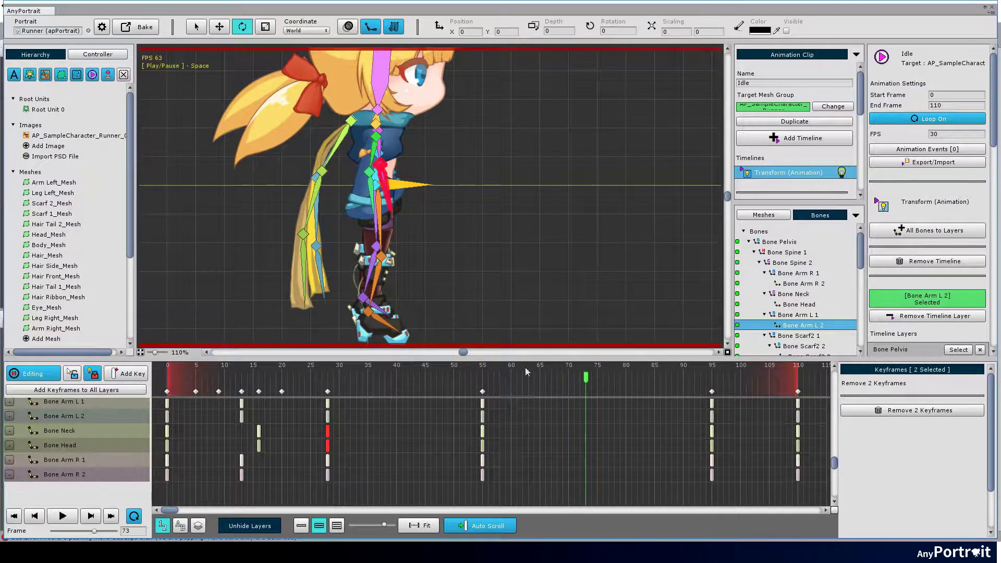
pyautogui.moveTo(584, 378); pyautogui.dragTo(107, 389)
pyautogui.press('space')
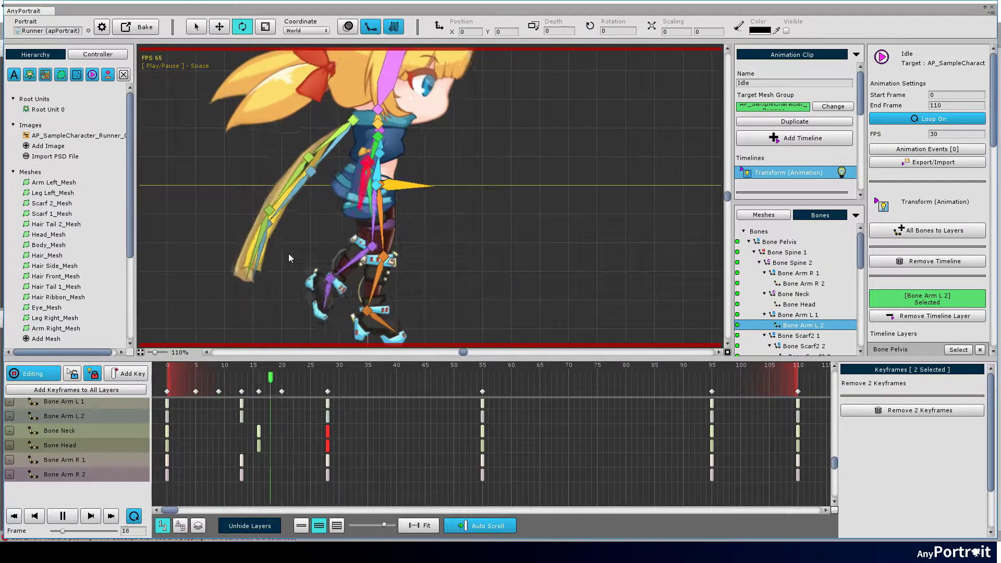
pyautogui.press('space')
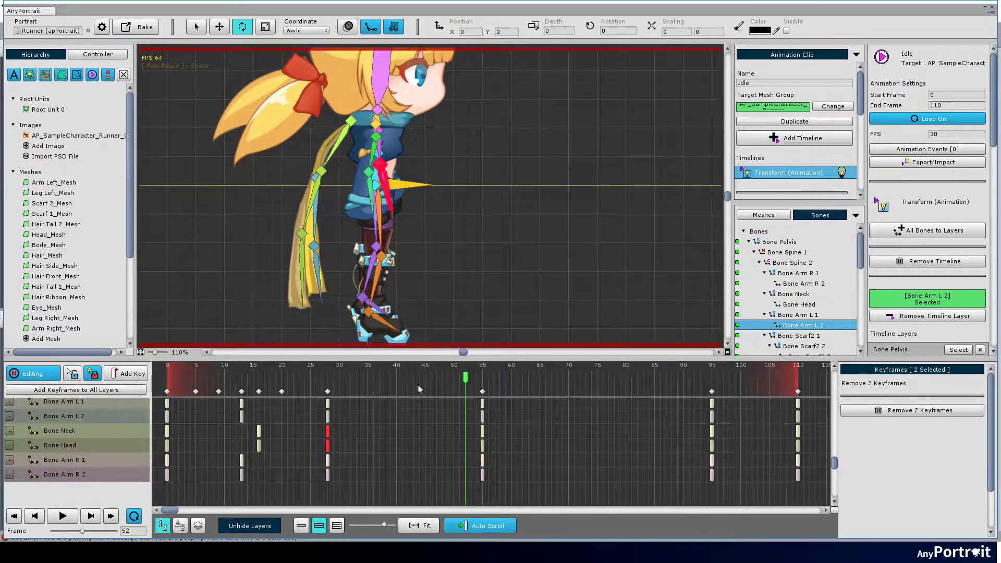
pyautogui.press('space')
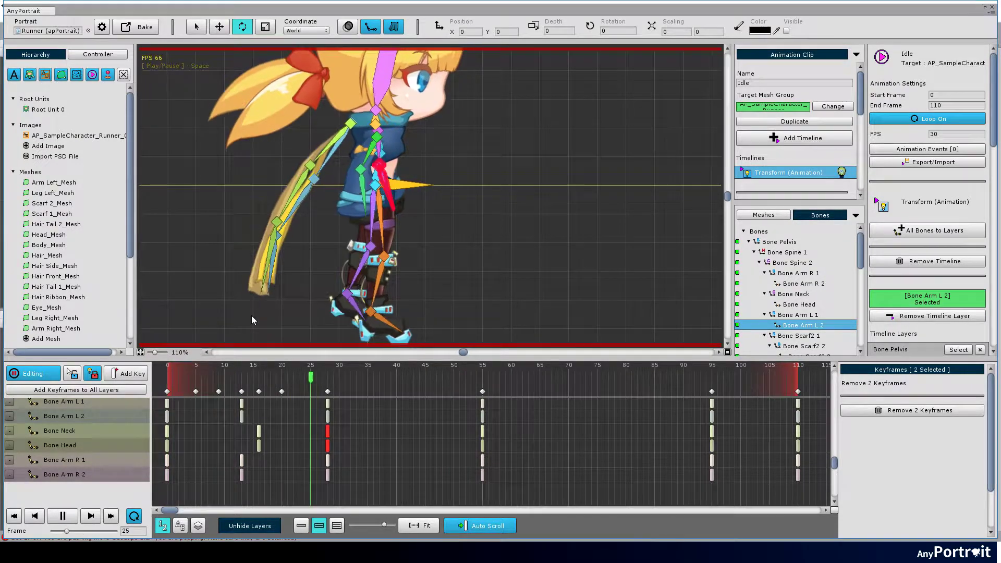
pyautogui.press('space')
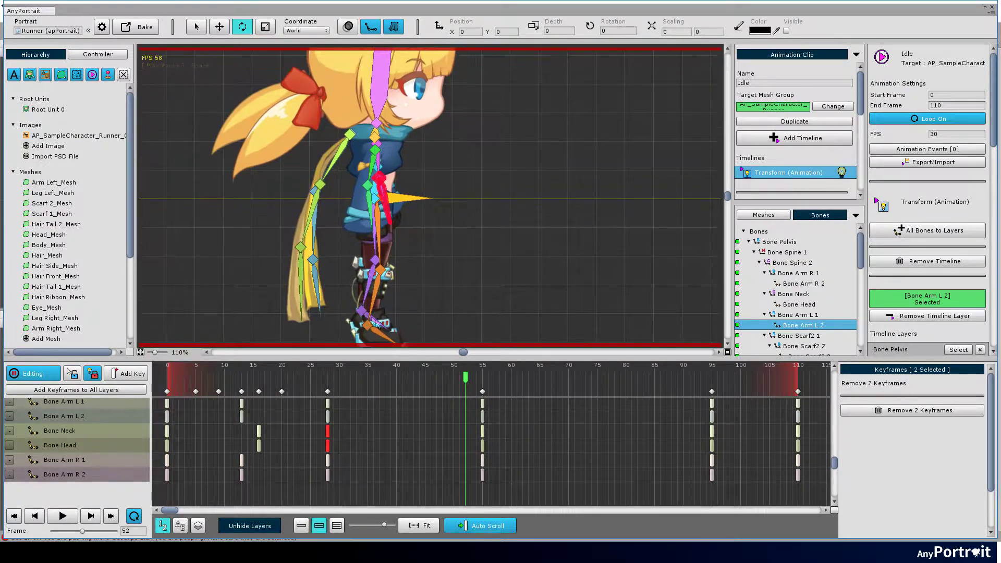
# - Add keyframes to all timeline layers at frame 37
pyautogui.moveTo(464, 380); pyautogui.dragTo(378, 398)
pyautogui.click(121, 390)
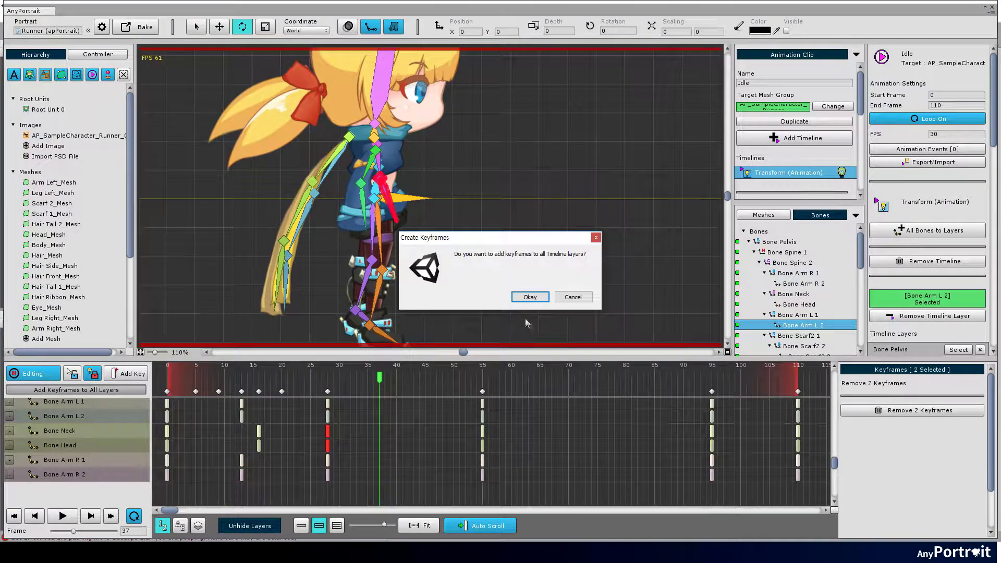
pyautogui.click(529, 296)
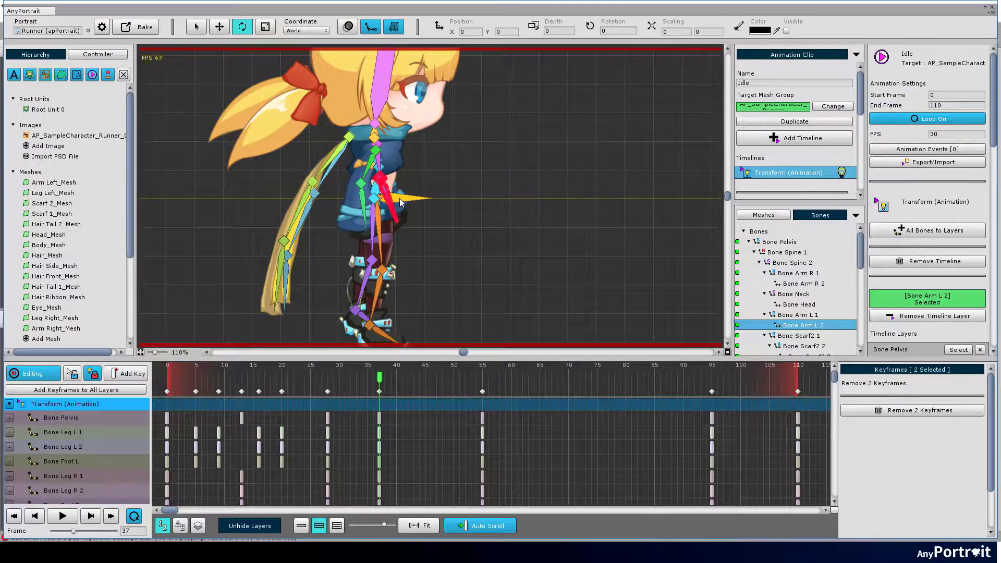
# - Lower Bone Pelvis at frame 37 so that the body sinks slightly
pyautogui.press('s')
pyautogui.click(400, 196)
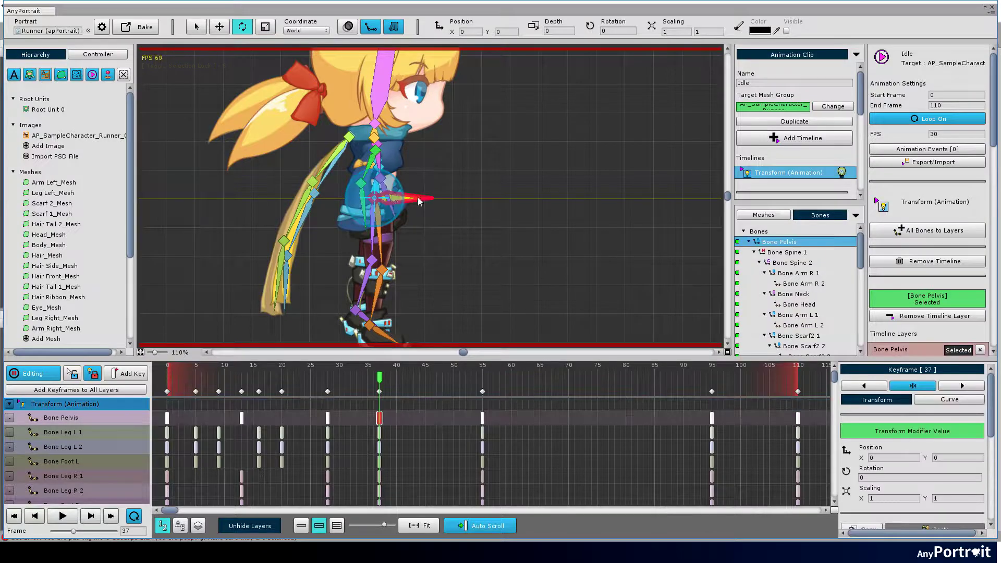
pyautogui.press('w')
pyautogui.moveTo(372, 176); pyautogui.dragTo(371, 198)
pyautogui.moveTo(386, 245); pyautogui.dragTo(386, 201)
# - Place the right foot forward and the left foot backward at frame 37, adjust their rotation, and preview the stride
pyautogui.moveTo(371, 304); pyautogui.dragTo(403, 283)
pyautogui.click(357, 293)
pyautogui.press('e')
pyautogui.press('w')
pyautogui.press('e')
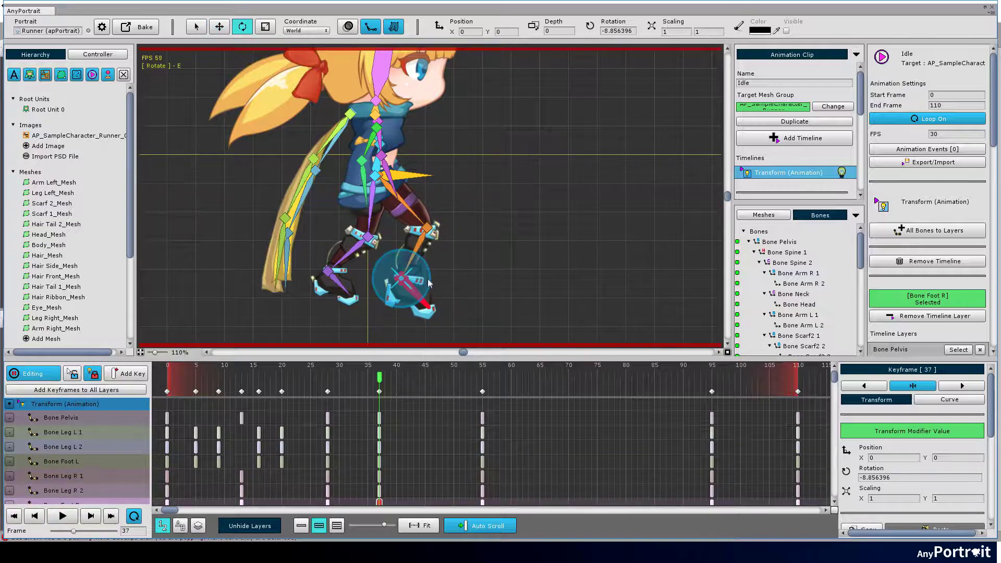
pyautogui.moveTo(379, 378); pyautogui.dragTo(352, 386)
pyautogui.press('space')
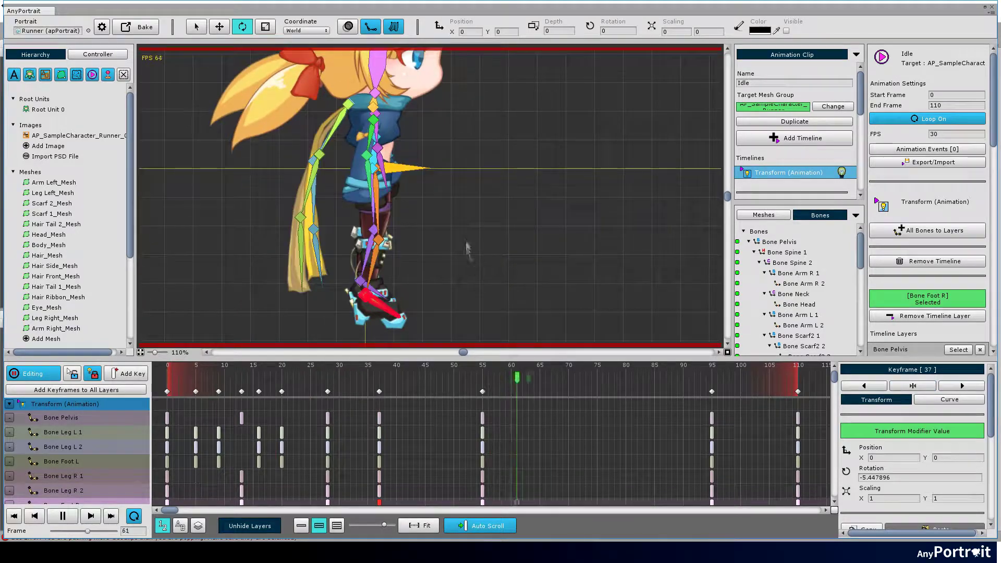
# - Swing the right arm backward and the left arm forward at frame 37, bending both elbows
pyautogui.click(379, 391)
pyautogui.click(358, 180)
pyautogui.scroll(5, 358, 180)
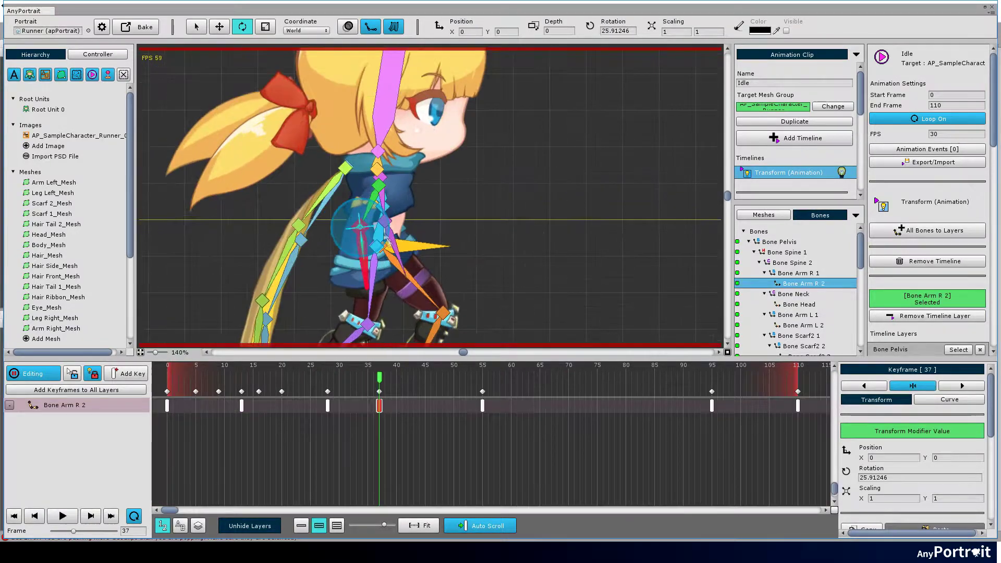
pyautogui.press('w')
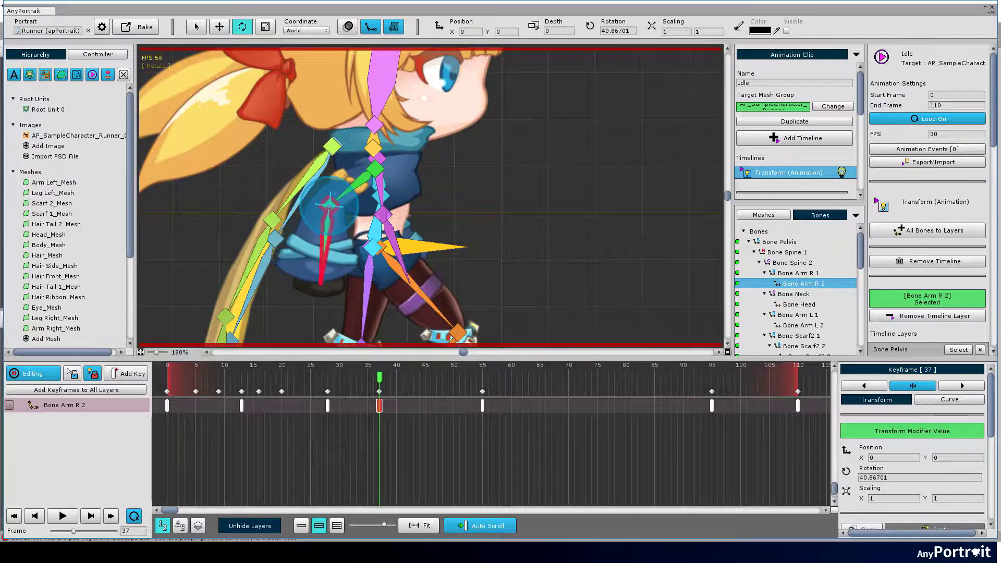
pyautogui.click(399, 224)
pyautogui.moveTo(383, 218); pyautogui.dragTo(380, 260)
pyautogui.press('e')
# - Adjust the spine bones at frame 37, rotate Bone Head to about -5.25, and play back the new pose
pyautogui.click(380, 259)
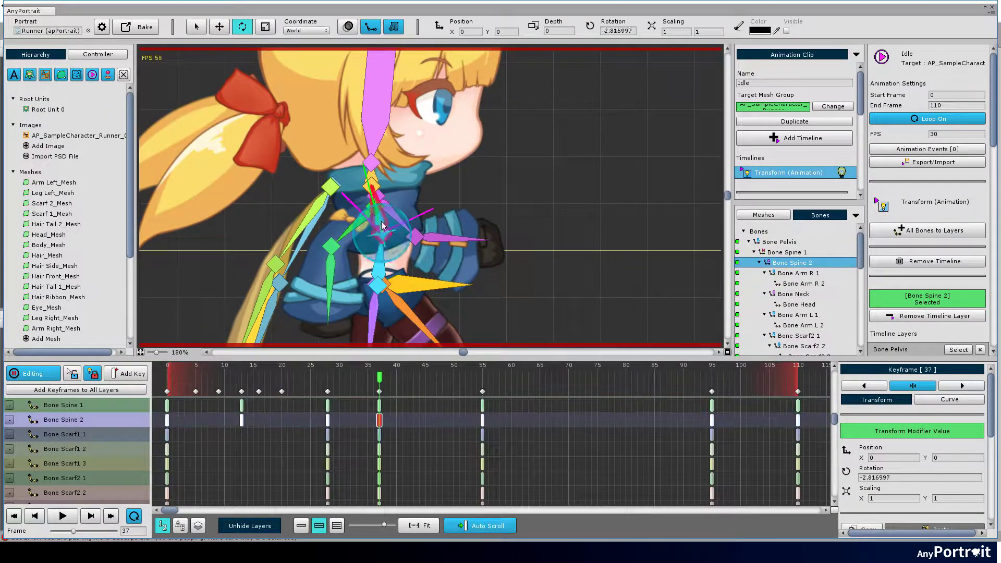
pyautogui.moveTo(381, 225); pyautogui.dragTo(405, 240)
pyautogui.moveTo(382, 178); pyautogui.dragTo(413, 149)
pyautogui.click(394, 142)
pyautogui.scroll(-4, 393, 164)
pyautogui.moveTo(377, 372); pyautogui.dragTo(345, 373)
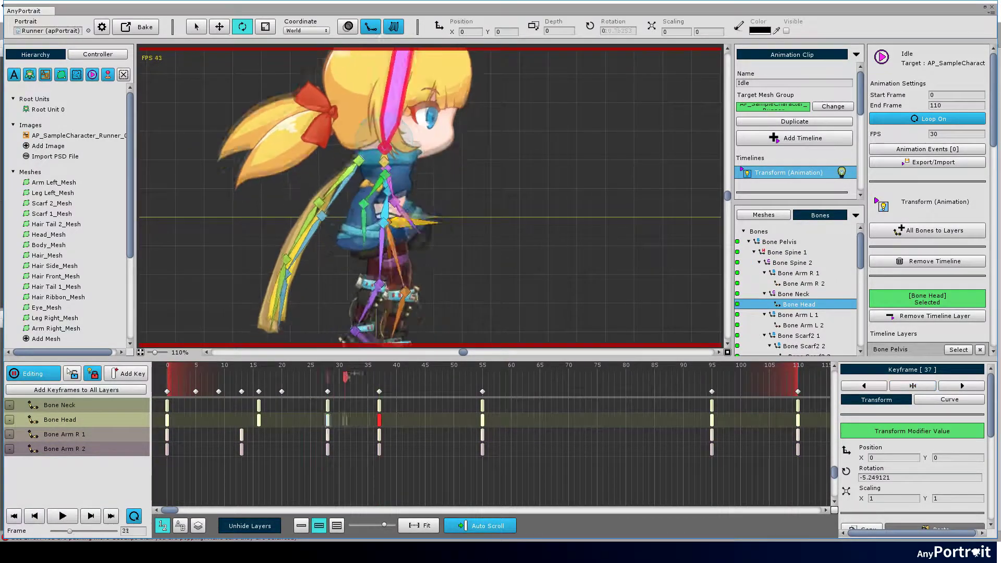
pyautogui.press('space')
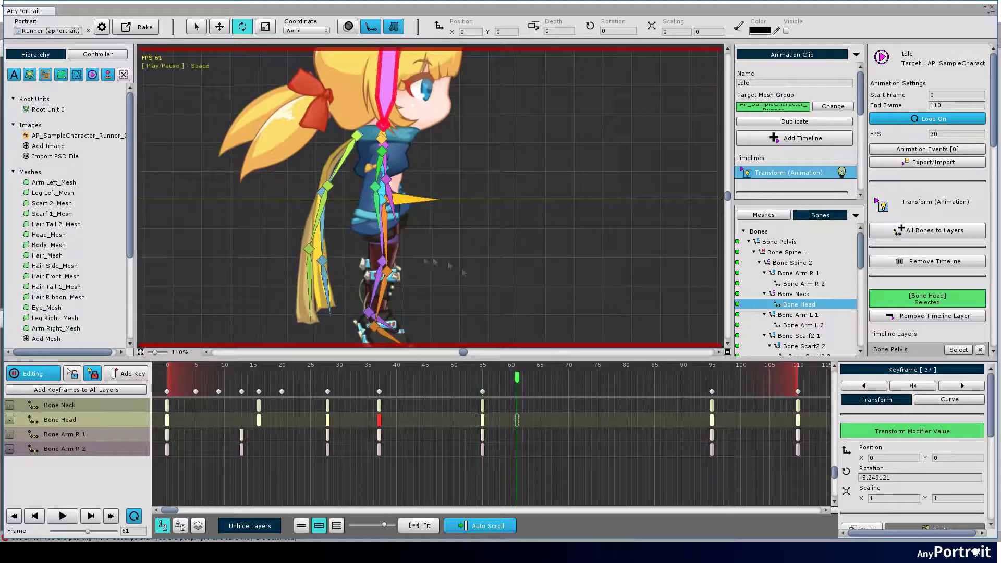
# - Copy all keyframes of the standing pose at frame 28 to frame 45
pyautogui.moveTo(520, 378); pyautogui.dragTo(379, 386)
pyautogui.click(379, 392)
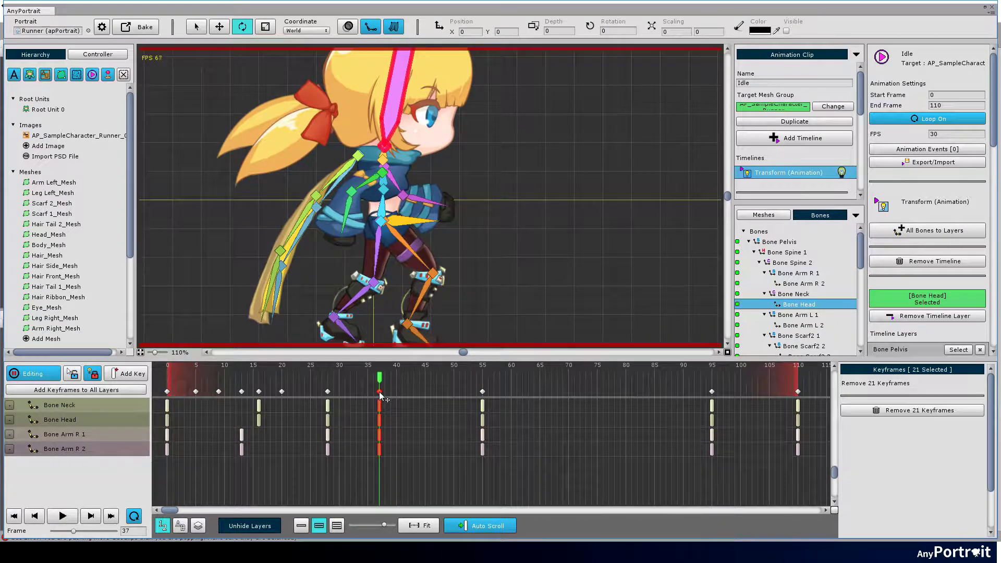
pyautogui.click(484, 398)
pyautogui.click(327, 392)
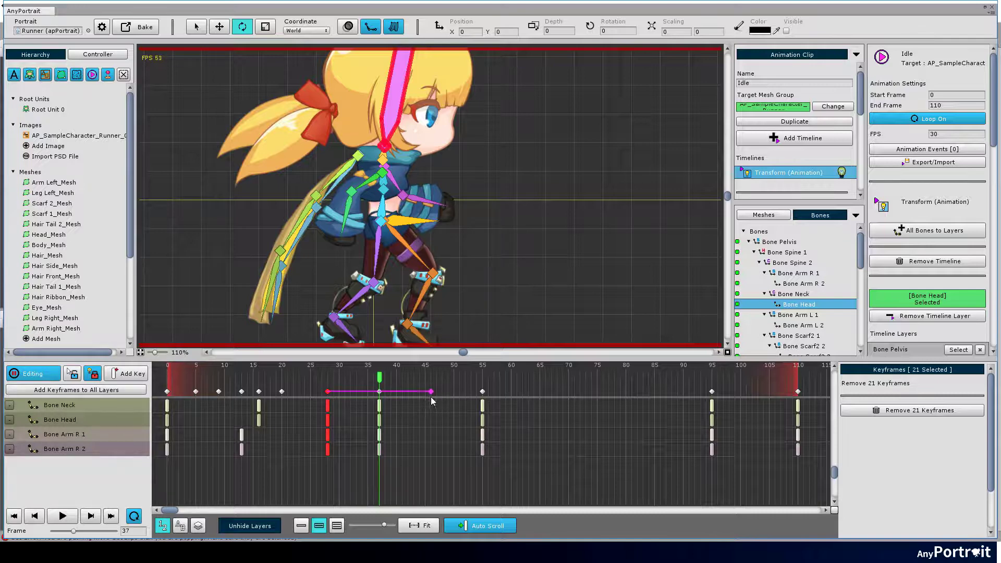
pyautogui.moveTo(428, 399); pyautogui.dragTo(543, 397)
# - Move the frame 55 keyframes to frame 68 and copy the frame 37 stride keyframes to frame 55
pyautogui.click(482, 390)
pyautogui.click(379, 391)
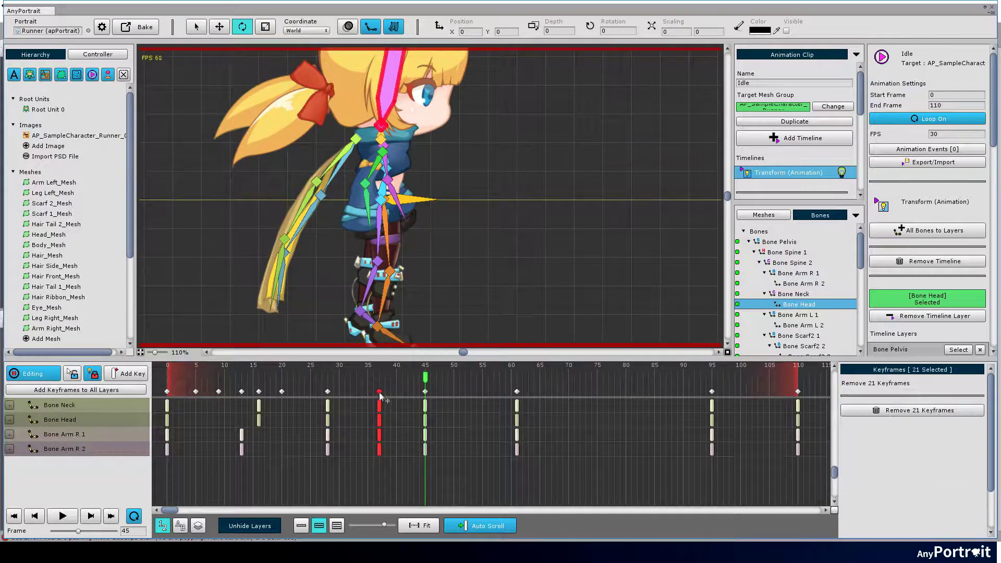
pyautogui.moveTo(379, 391); pyautogui.dragTo(483, 400)
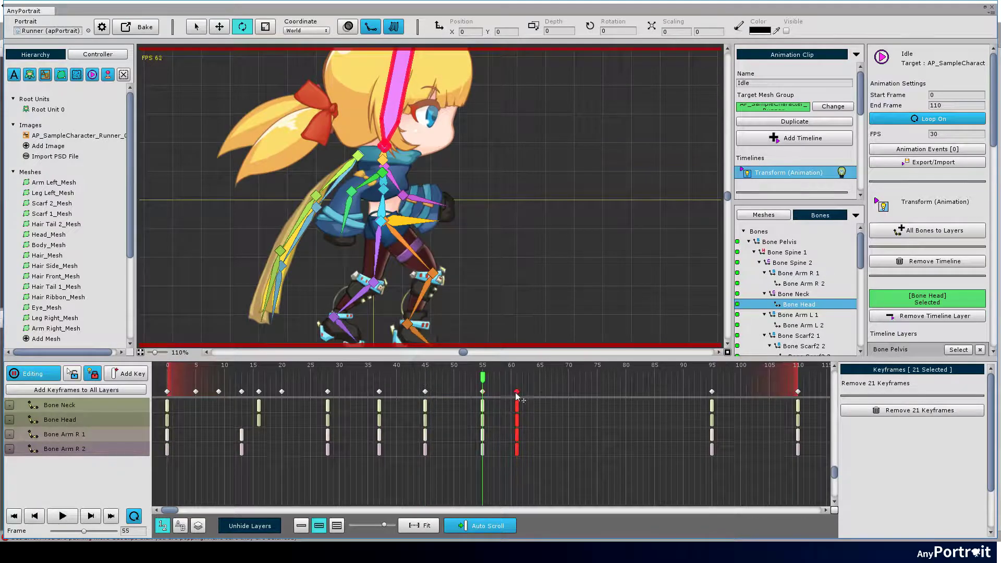
# - Move the right foot behind the body at frame 55 and rotate Bone Foot R to about 37.9
pyautogui.scroll(1, 417, 292)
pyautogui.moveTo(416, 313); pyautogui.dragTo(365, 268)
pyautogui.click(425, 296)
pyautogui.press('w')
pyautogui.press('e')
pyautogui.scroll(2, 364, 255)
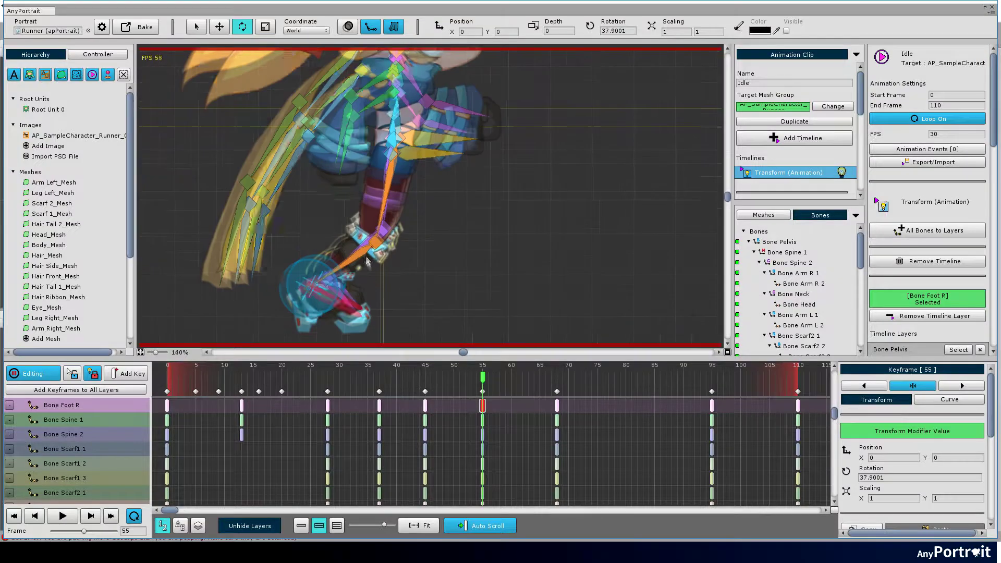
pyautogui.click(373, 307)
pyautogui.rightClick(352, 295)
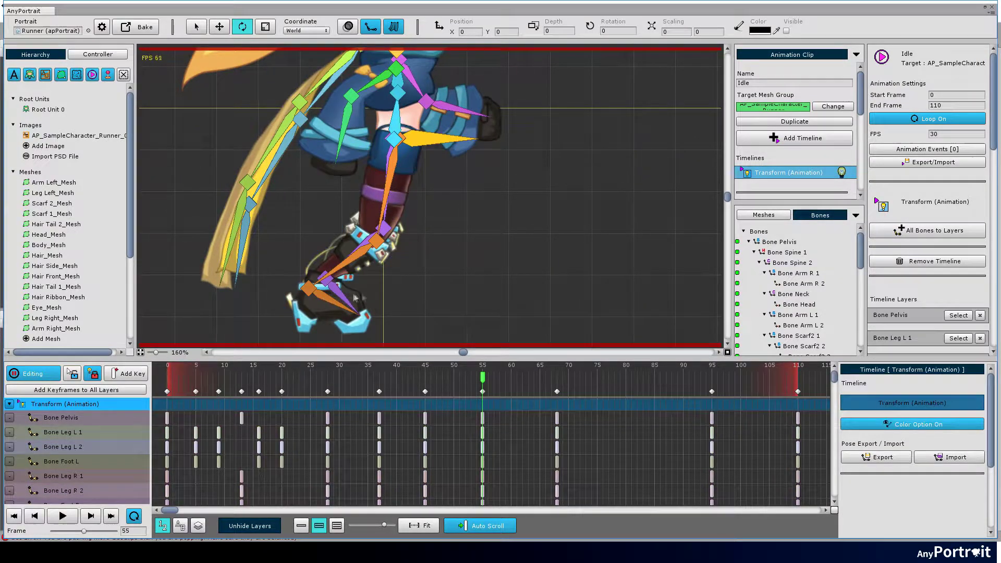
# - Move the left foot in front of the body at frame 55 to complete the mirrored stride
pyautogui.click(333, 290)
pyautogui.press('w')
pyautogui.moveTo(328, 281); pyautogui.dragTo(419, 272)
pyautogui.click(313, 294)
pyautogui.moveTo(334, 152); pyautogui.dragTo(339, 277)
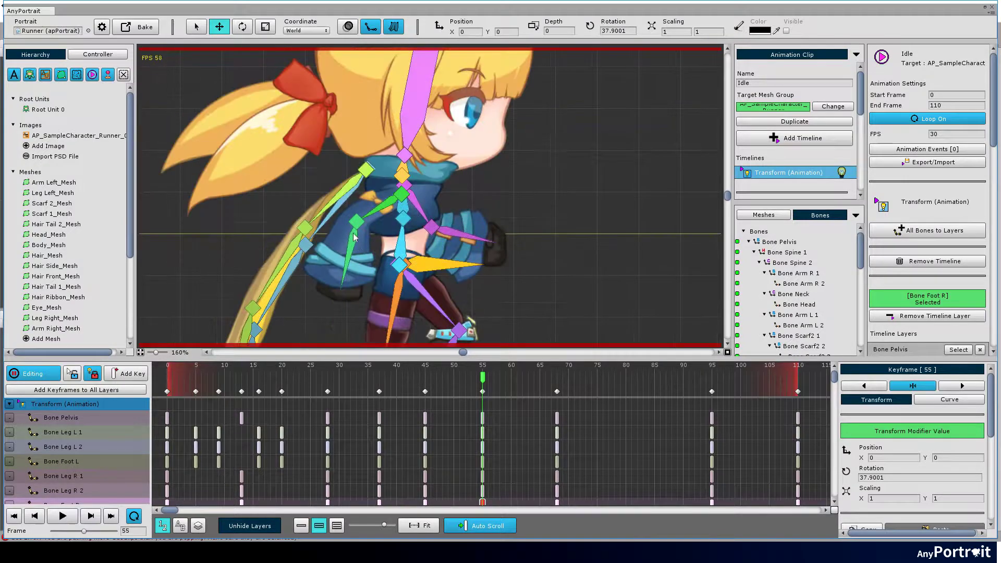
# - Swing the right arm forward and the left arm backward at frame 55
pyautogui.click(350, 245)
pyautogui.moveTo(355, 221); pyautogui.dragTo(328, 225)
pyautogui.press('e')
pyautogui.click(472, 238)
pyautogui.press('w')
# - Rotate Bone Head to about -9.04 at frame 55
pyautogui.moveTo(417, 141); pyautogui.dragTo(432, 173)
pyautogui.click(418, 154)
pyautogui.press('e')
pyautogui.scroll(-1, 469, 398)
# - Play the whole Idle animation with an enlarged viewport to check the two mirrored strides
pyautogui.moveTo(482, 377); pyautogui.dragTo(441, 378)
pyautogui.scroll(-7, 464, 292)
pyautogui.moveTo(467, 339)
pyautogui.mouseDown()
pyautogui.moveTo(464, 266)
pyautogui.moveTo(464, 325)
pyautogui.mouseUp()
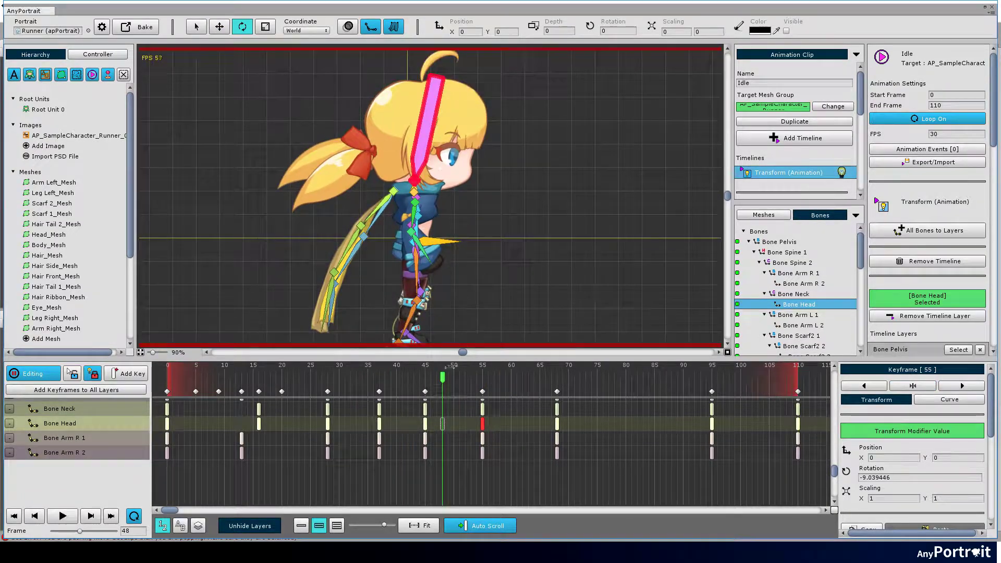
pyautogui.press('space')
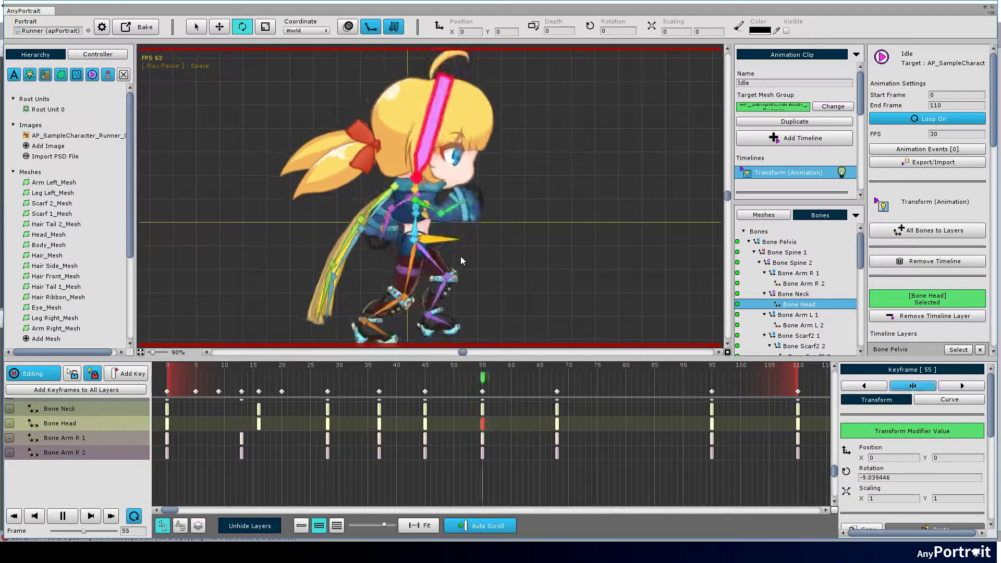
pyautogui.press('space')
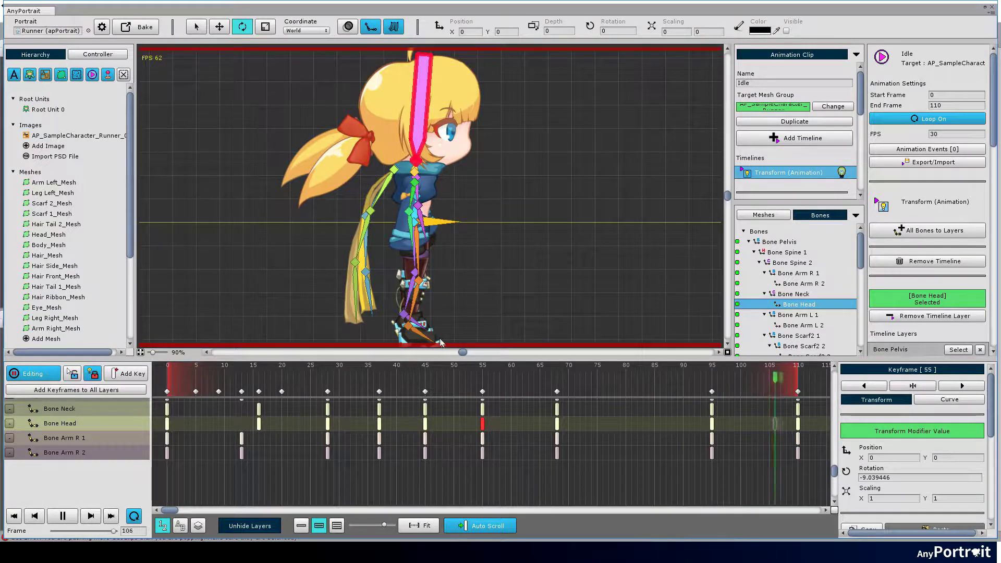
pyautogui.moveTo(440, 344); pyautogui.dragTo(354, 417)
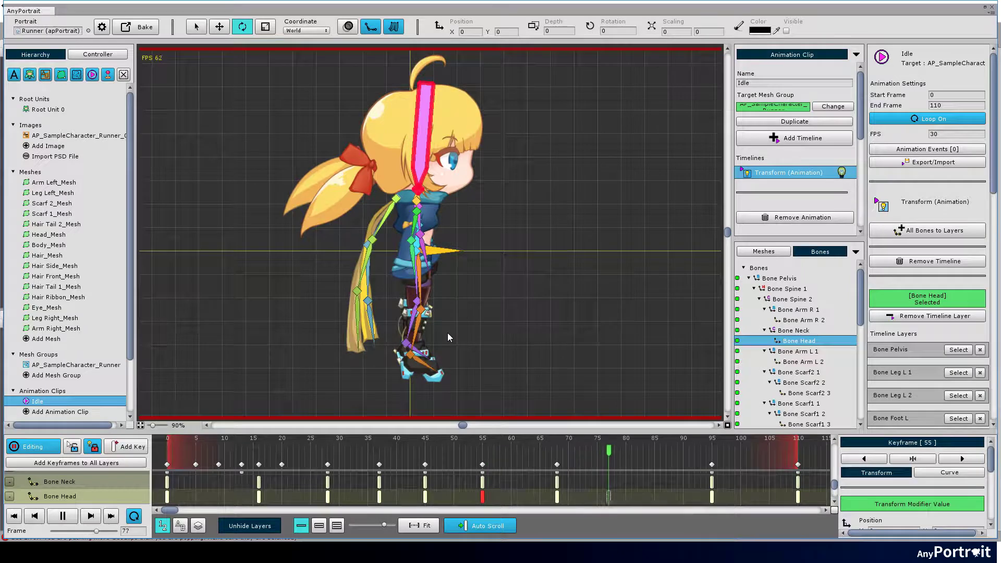
pyautogui.press('space')
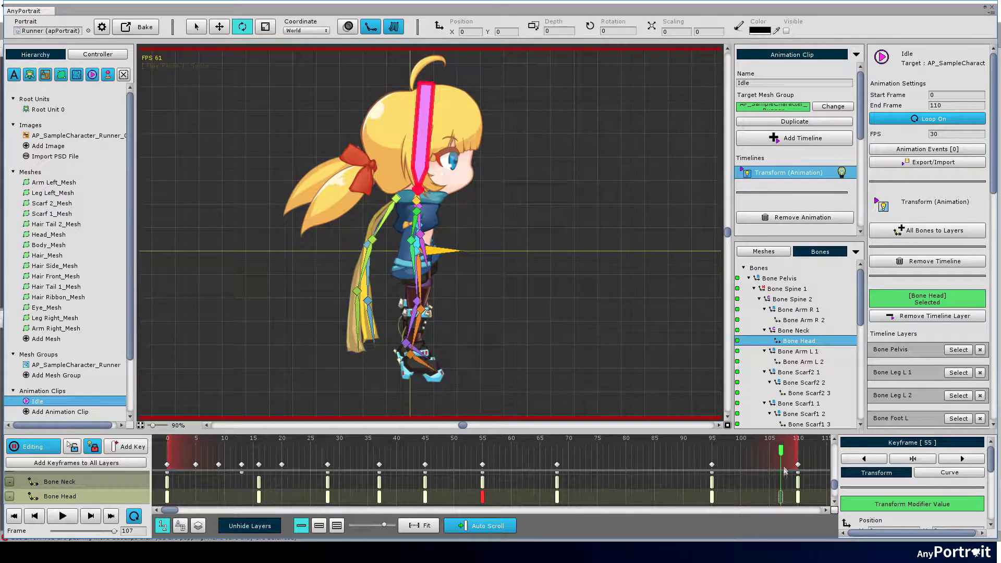
# - Add keyframes to all timeline layers at frame 75
pyautogui.moveTo(562, 468); pyautogui.dragTo(580, 479)
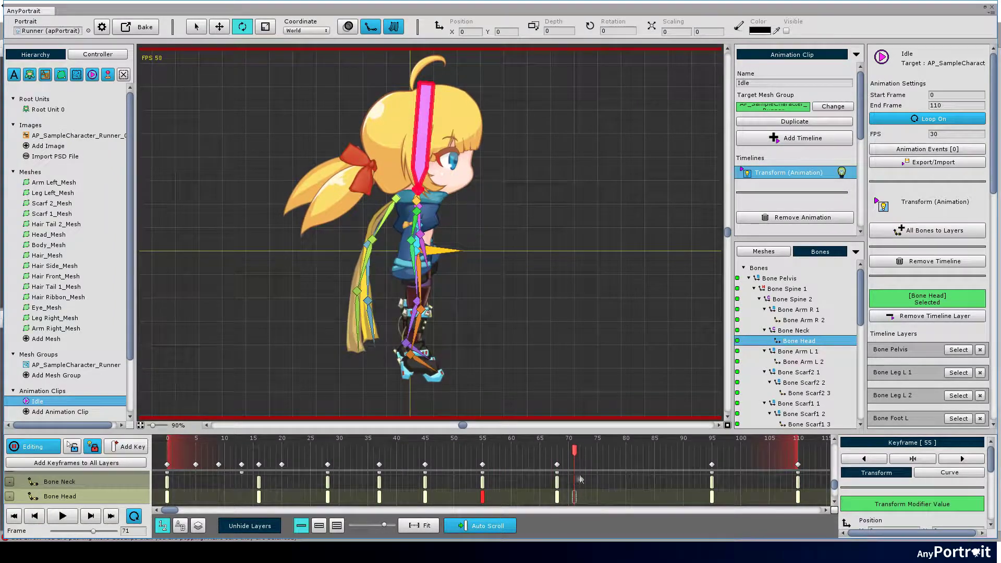
pyautogui.click(104, 463)
pyautogui.click(529, 323)
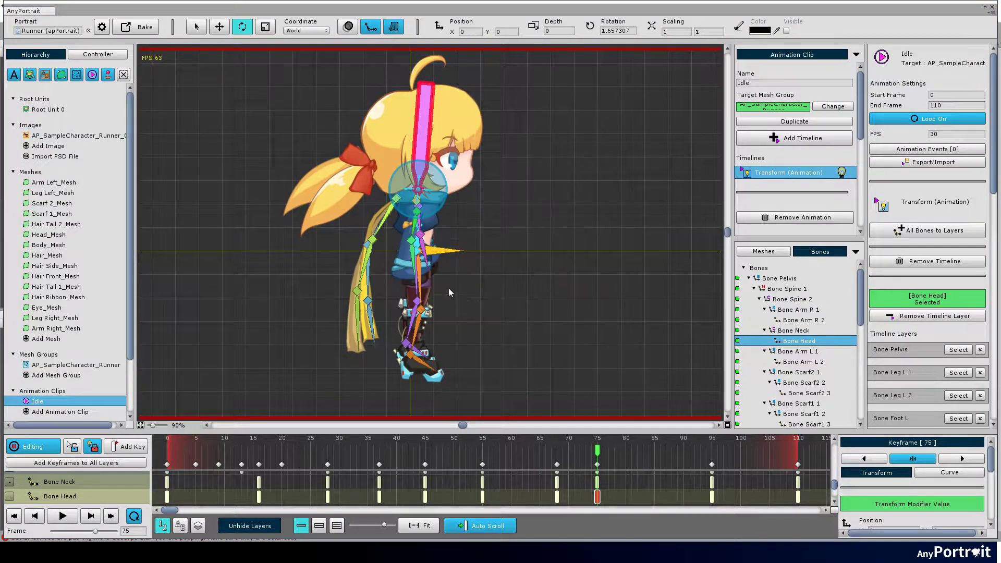
# - Select Bone Pelvis and add keyframes to all timeline layers at frame 81
pyautogui.scroll(2, 448, 287)
pyautogui.click(420, 230)
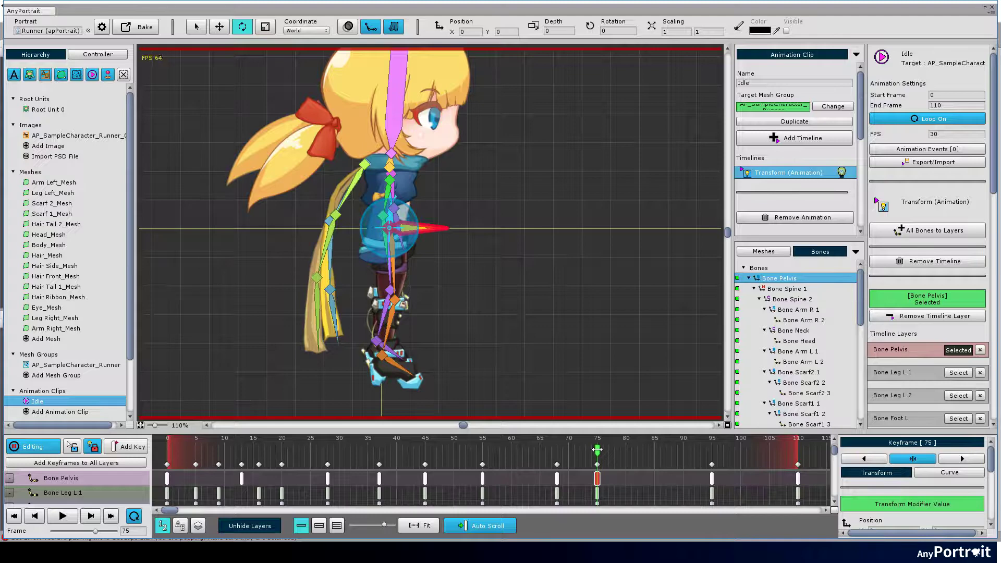
pyautogui.click(104, 463)
pyautogui.click(532, 322)
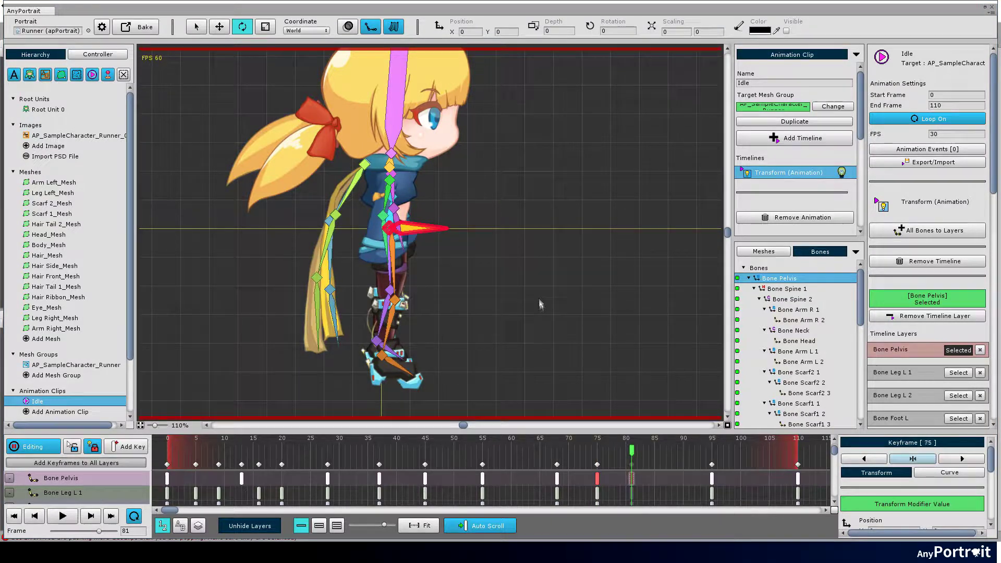
# - Lower Bone Pelvis to a Y position of about -70.9 and tilt it forward at frame 75
pyautogui.click(599, 466)
pyautogui.click(597, 465)
pyautogui.click(602, 450)
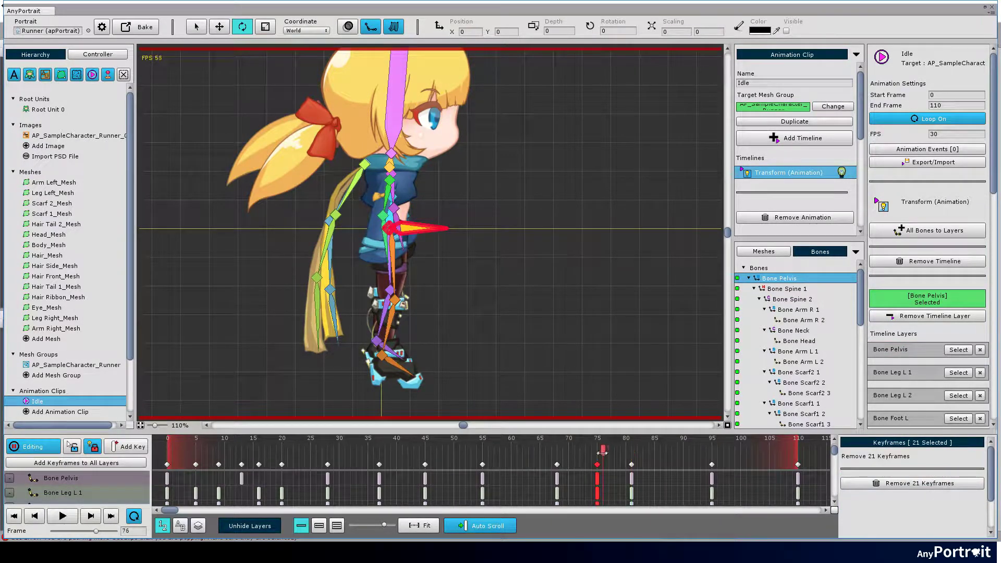
pyautogui.click(415, 232)
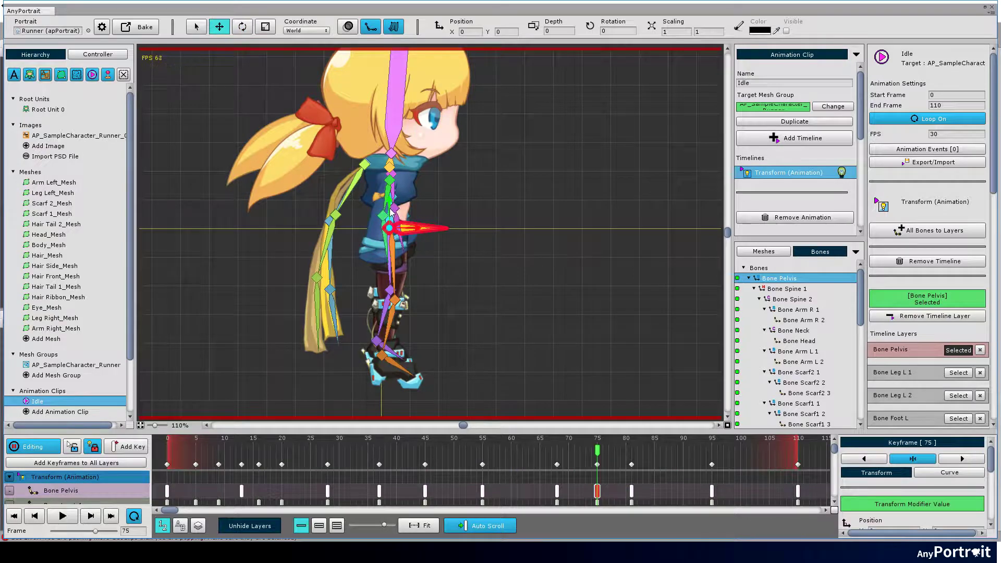
pyautogui.moveTo(389, 205)
pyautogui.mouseDown()
pyautogui.moveTo(388, 246)
pyautogui.moveTo(396, 213)
pyautogui.mouseUp()
pyautogui.moveTo(382, 348); pyautogui.dragTo(393, 304)
pyautogui.press('e')
pyautogui.click(426, 223)
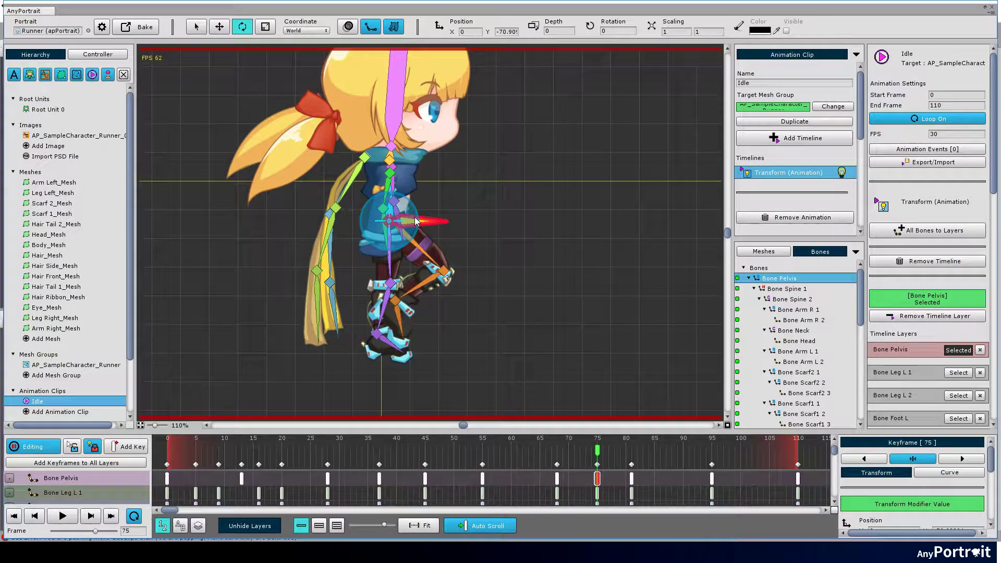
pyautogui.moveTo(415, 221); pyautogui.dragTo(388, 227)
pyautogui.press('e')
# - Reposition Bone Foot R and Bone Foot L so both knees bend into a crouch at frame 75
pyautogui.click(353, 307)
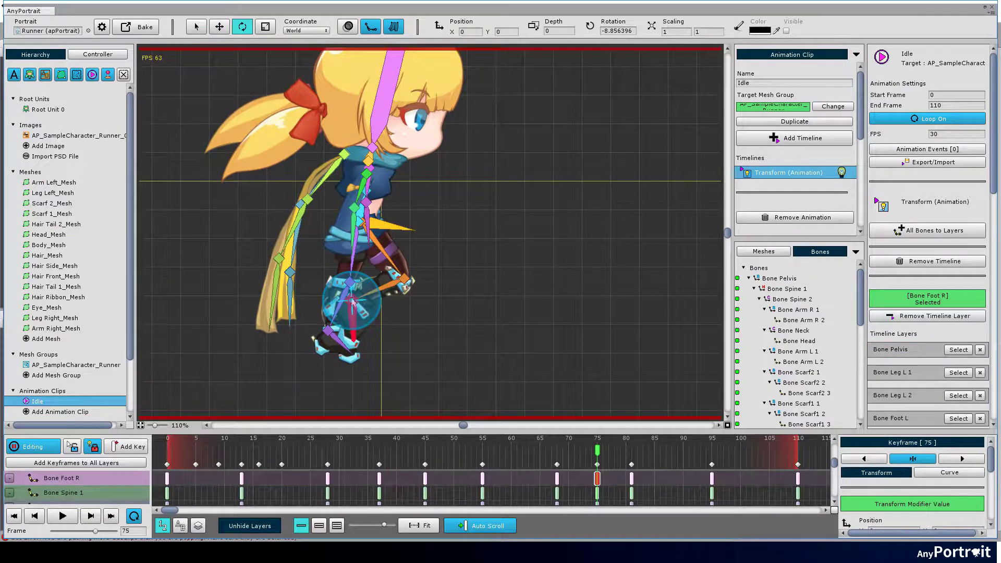
pyautogui.moveTo(352, 302); pyautogui.dragTo(414, 286)
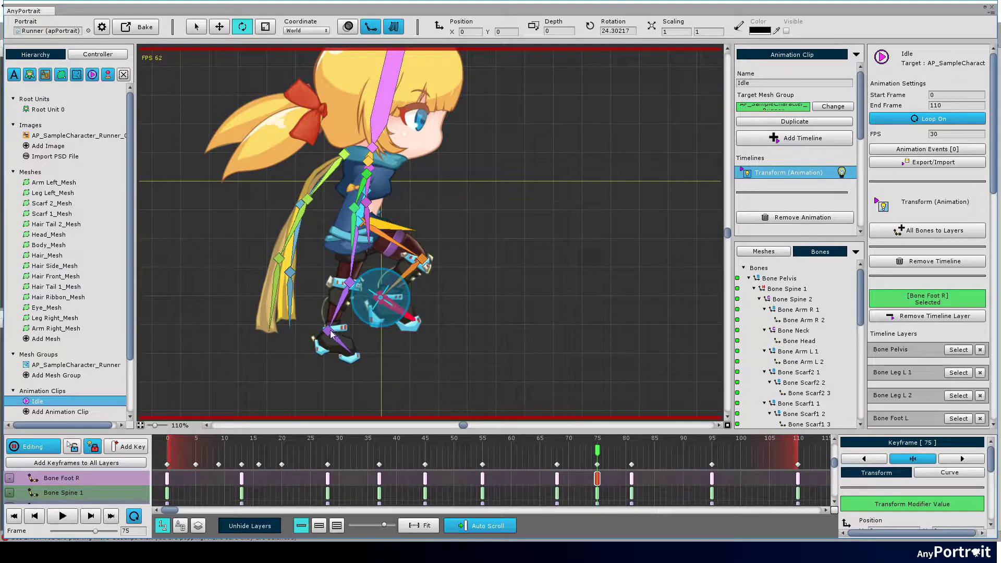
pyautogui.click(331, 333)
pyautogui.press('w')
pyautogui.moveTo(331, 334); pyautogui.dragTo(373, 296)
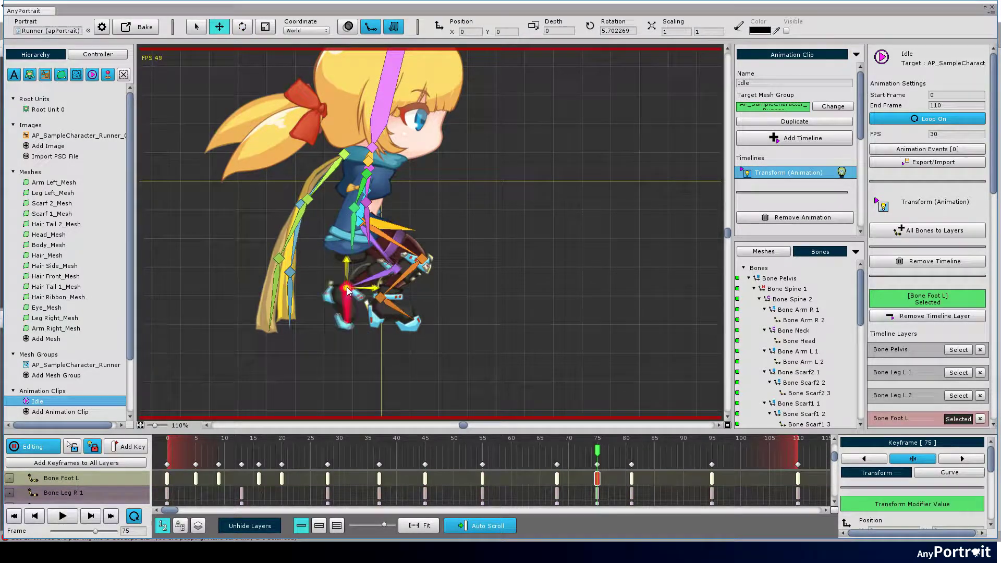
# - Lean the upper body forward and rotate Bone Head to about -13.69 at frame 75
pyautogui.moveTo(362, 209); pyautogui.dragTo(367, 236)
pyautogui.click(378, 173)
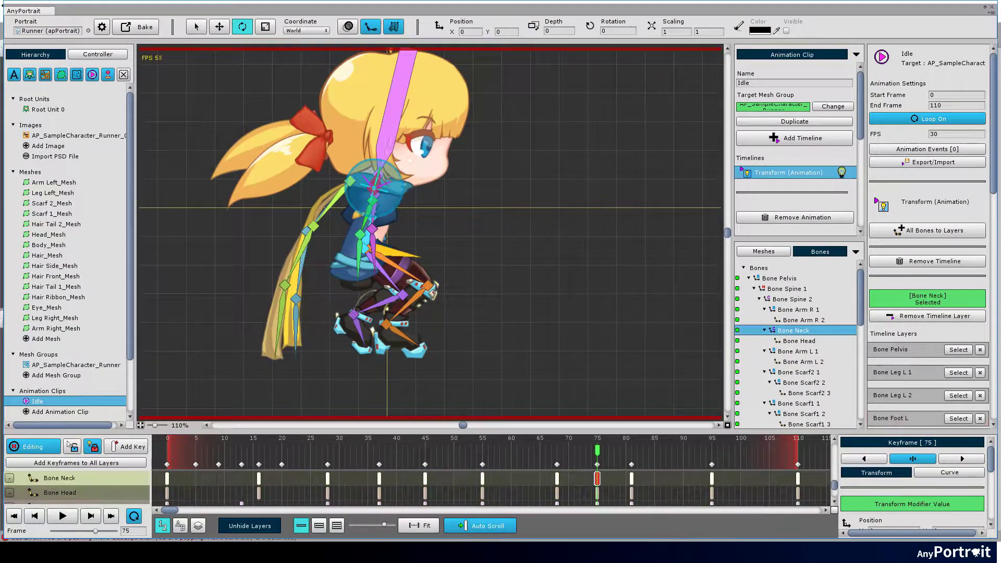
pyautogui.press('w')
pyautogui.moveTo(378, 172); pyautogui.dragTo(416, 183)
pyautogui.press('e')
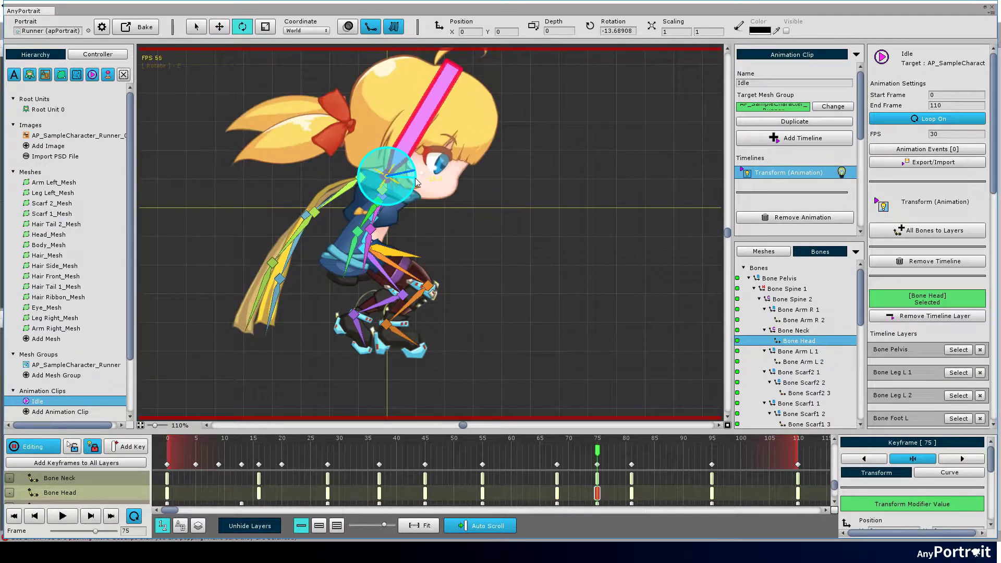
# - Swing the right arm forward and the left arm backward for the crouch at frame 75
pyautogui.click(358, 236)
pyautogui.press('w')
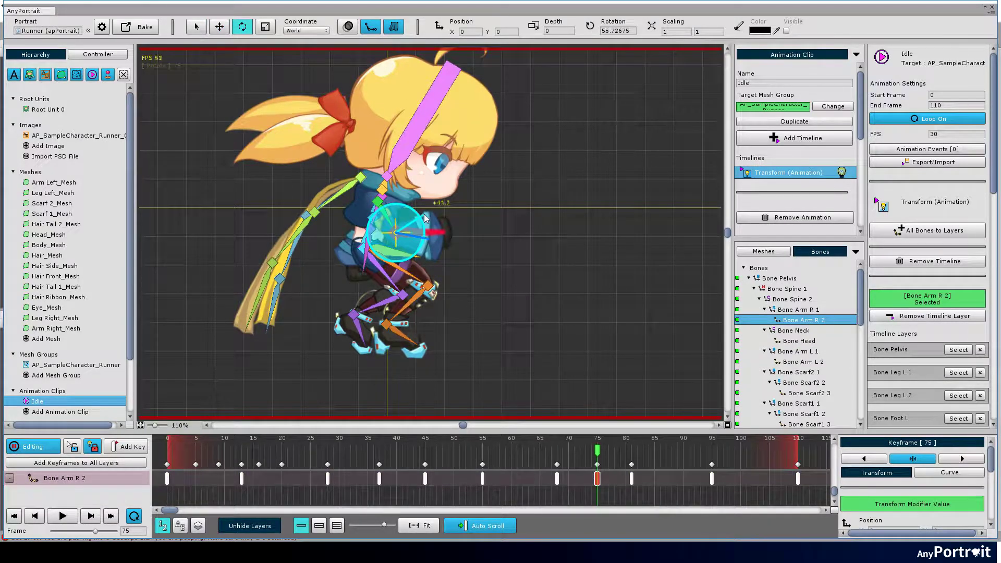
pyautogui.click(367, 252)
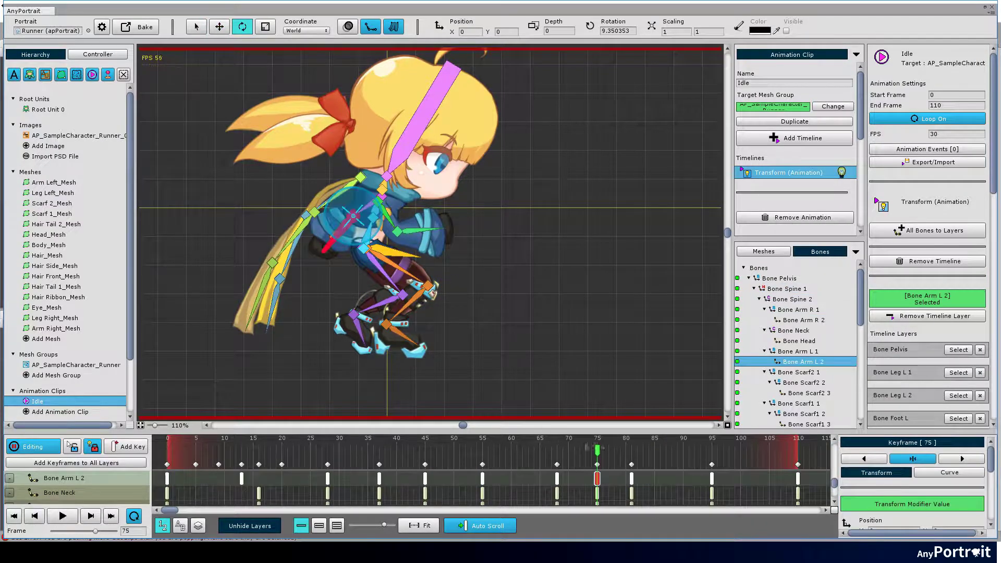
# - Raise Bone Pelvis to a Y position of 75.454 and rotate it to about -4.38 at frame 81
pyautogui.click(633, 466)
pyautogui.moveTo(603, 449)
pyautogui.mouseDown()
pyautogui.moveTo(624, 448)
pyautogui.moveTo(561, 448)
pyautogui.moveTo(620, 446)
pyautogui.mouseUp()
pyautogui.click(426, 251)
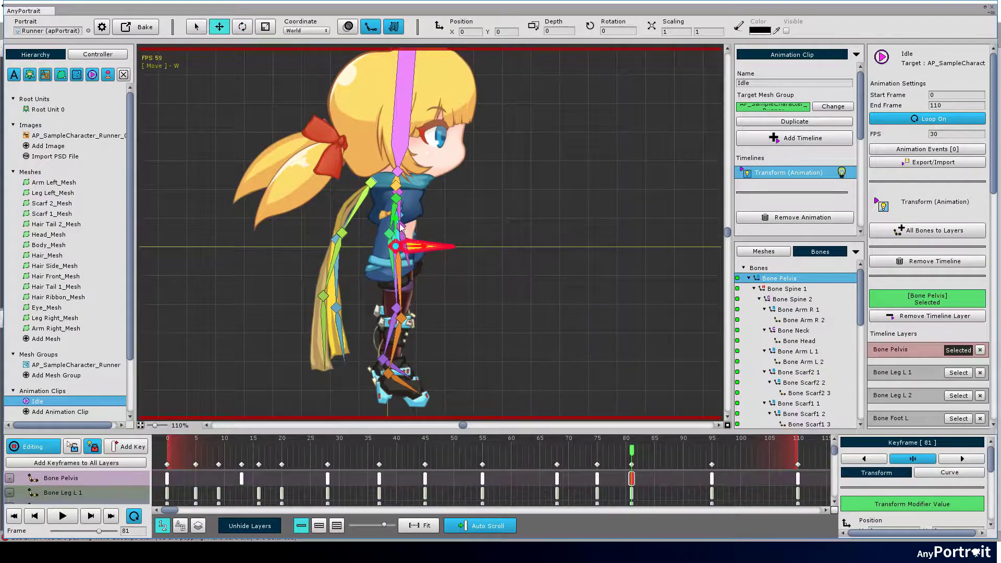
pyautogui.moveTo(401, 227)
pyautogui.mouseDown()
pyautogui.moveTo(403, 193)
pyautogui.moveTo(407, 212)
pyautogui.mouseUp()
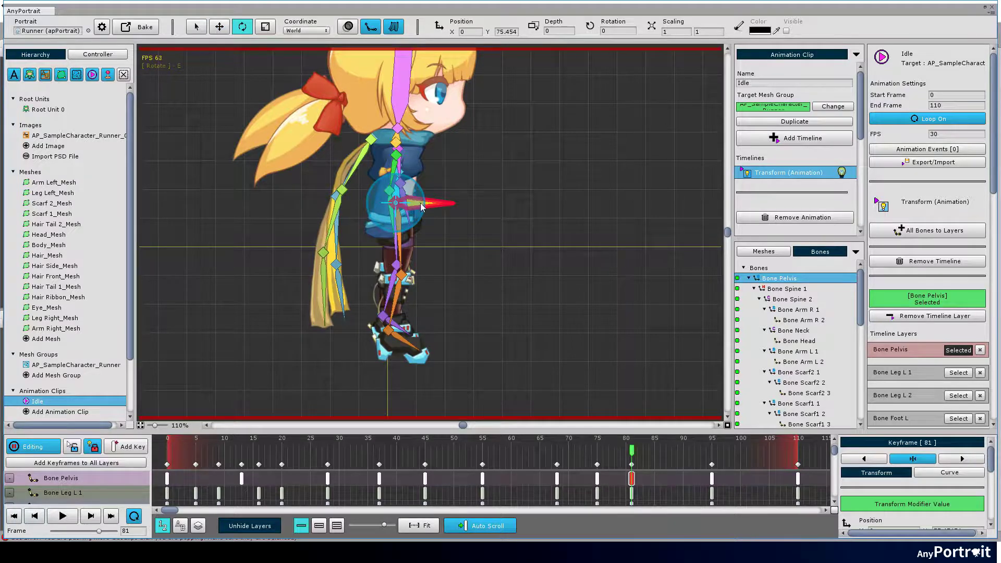
pyautogui.press('w')
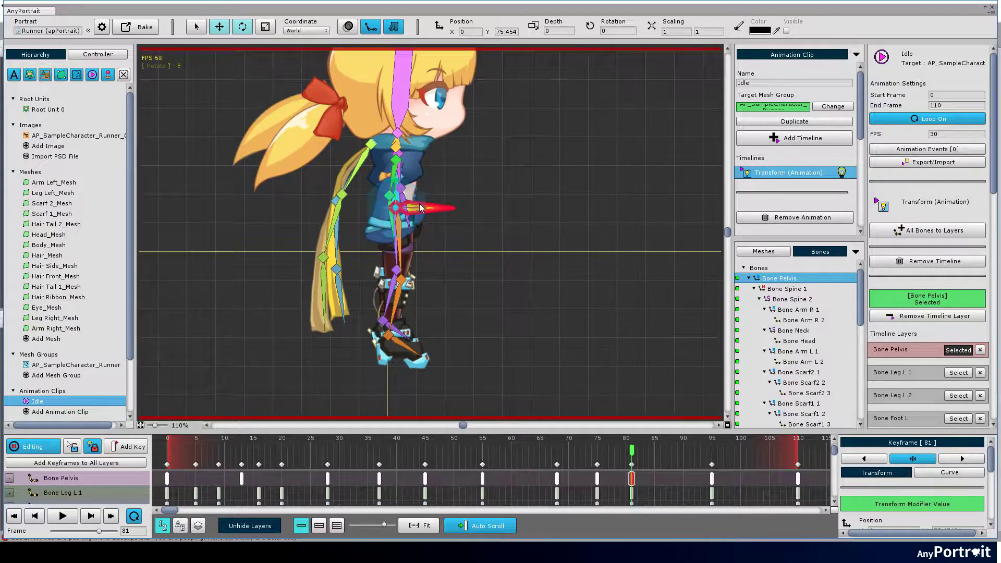
pyautogui.moveTo(421, 207); pyautogui.dragTo(424, 210)
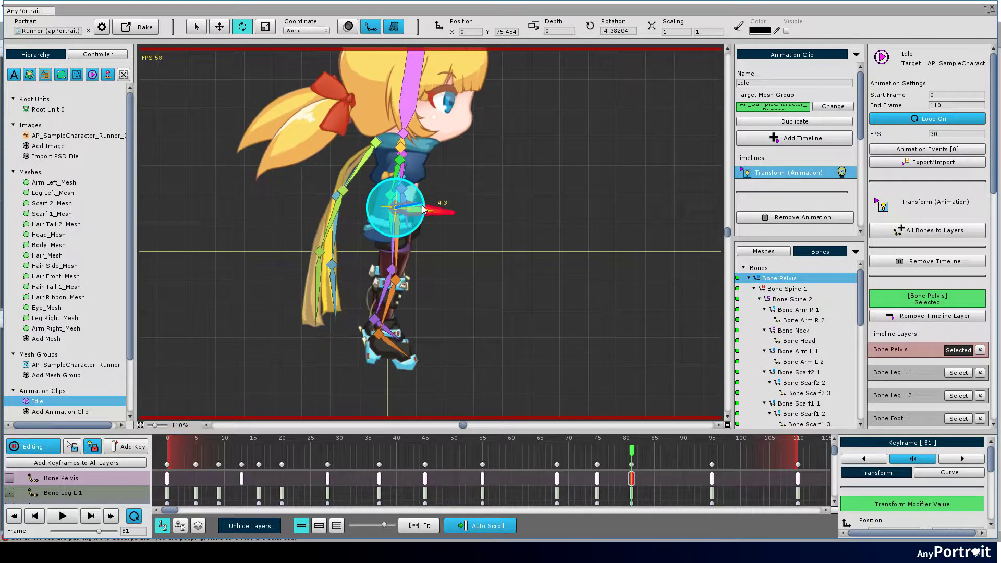
# - Tilt Bone Head backward for the jump pose at frame 81
pyautogui.click(415, 324)
pyautogui.click(400, 180)
pyautogui.click(408, 122)
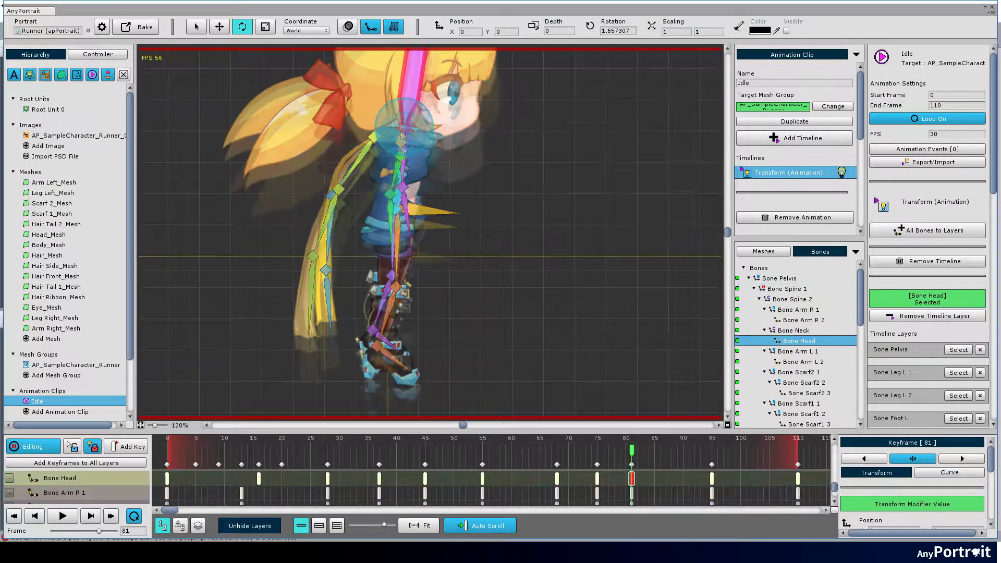
pyautogui.scroll(1, 409, 206)
# - Move Bone Foot R and Bone Foot L so the legs trail behind the raised body at frame 81
pyautogui.press('w')
pyautogui.moveTo(411, 208); pyautogui.dragTo(384, 206)
pyautogui.moveTo(421, 353); pyautogui.dragTo(407, 244)
pyautogui.click(405, 334)
pyautogui.click(443, 325)
pyautogui.click(388, 327)
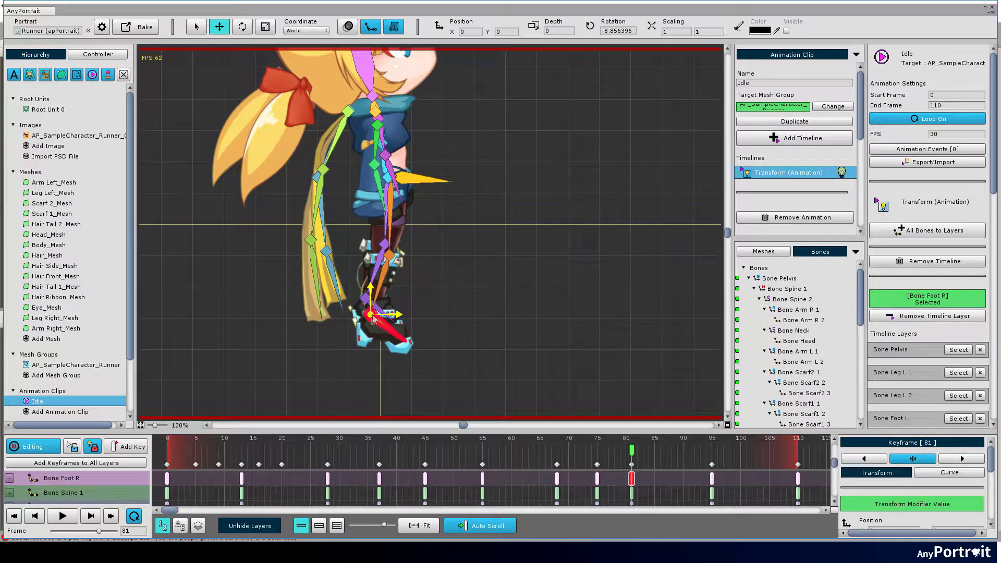
pyautogui.click(409, 332)
pyautogui.click(444, 324)
pyautogui.click(382, 326)
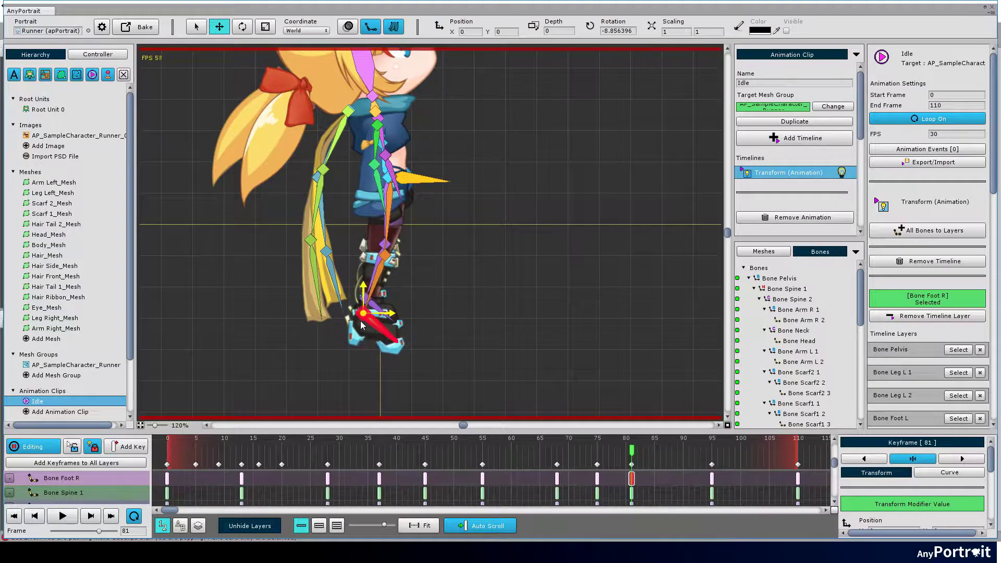
pyautogui.click(376, 309)
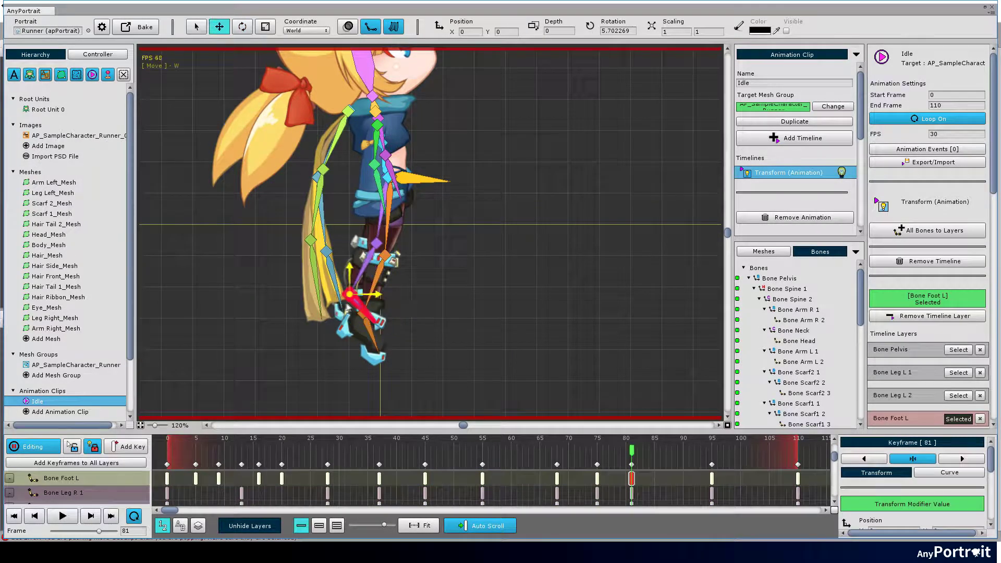
# - Swing both arms backward for the jump pose at frame 81
pyautogui.click(376, 174)
pyautogui.press('w')
pyautogui.moveTo(376, 170); pyautogui.dragTo(353, 175)
pyautogui.click(390, 162)
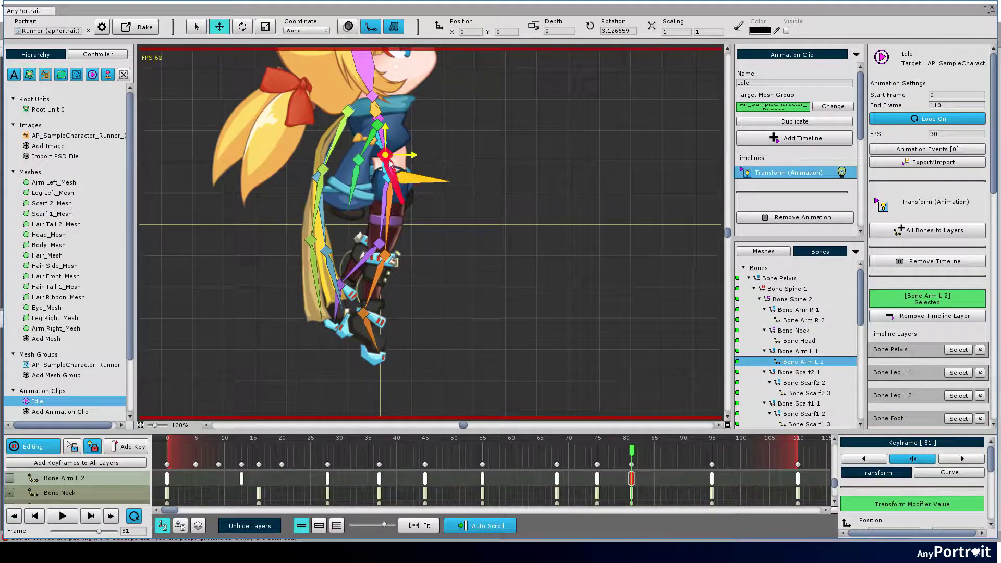
# - Set the animation's end frame to 130 and move the keyframes at frames 95 and 110 to frames 115 and 130
pyautogui.moveTo(623, 453); pyautogui.dragTo(468, 454)
pyautogui.moveTo(466, 452); pyautogui.dragTo(580, 464)
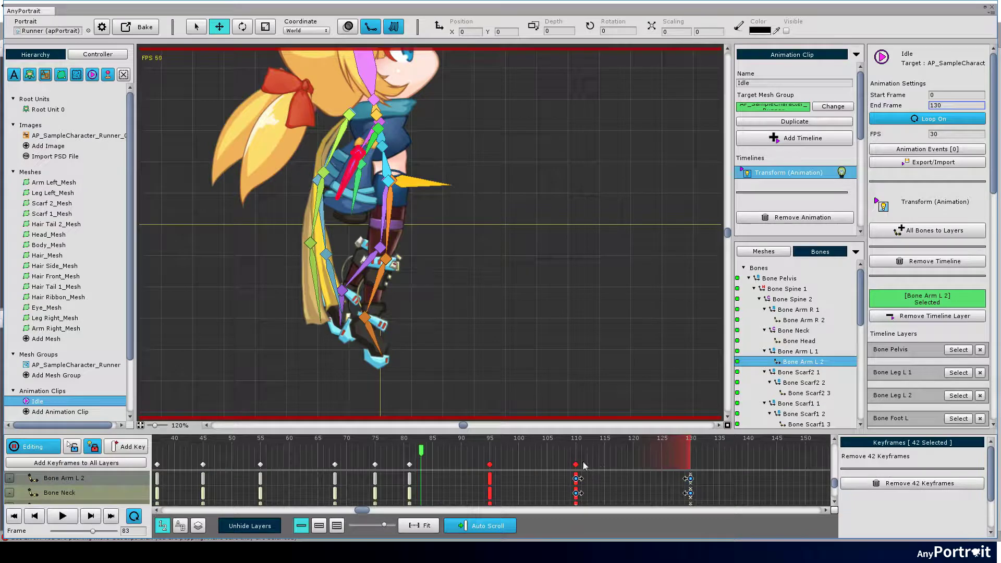
pyautogui.moveTo(683, 469); pyautogui.dragTo(684, 468)
pyautogui.click(342, 450)
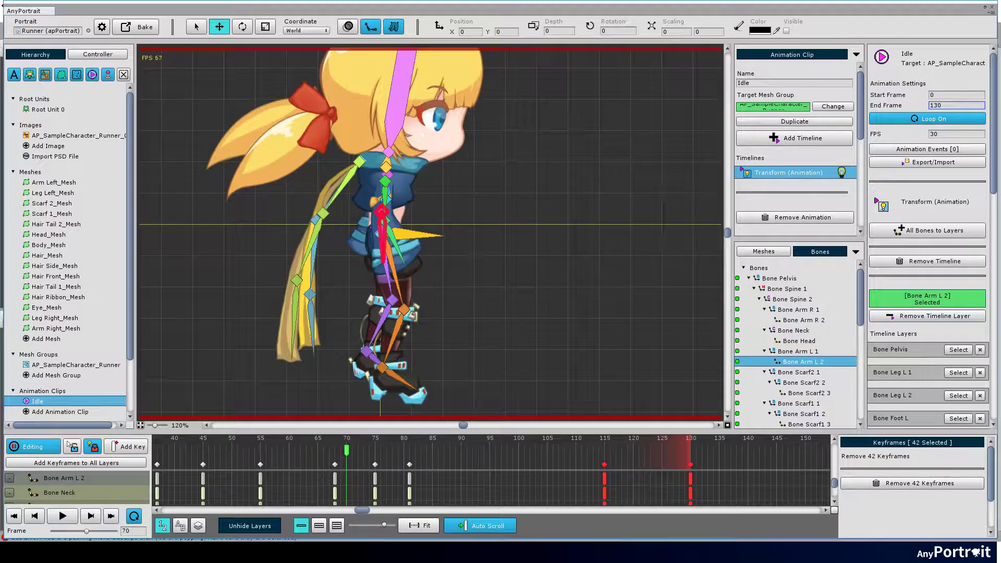
pyautogui.press('space')
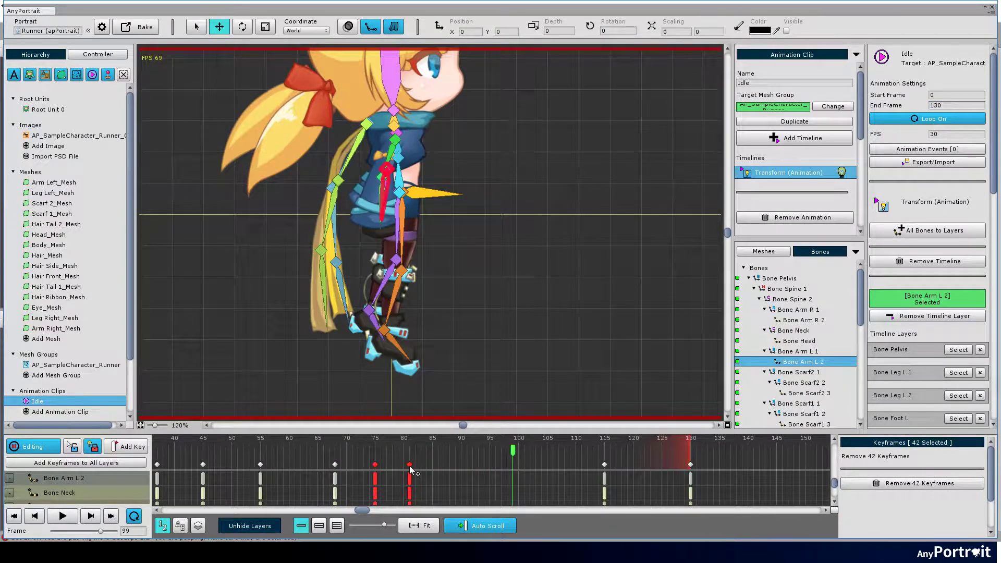
# - Duplicate the keyframes at frames 75 and 81 to frames 90 and 96, and shift those at 81 and 96 to 82 and 97
pyautogui.moveTo(410, 465); pyautogui.dragTo(495, 471)
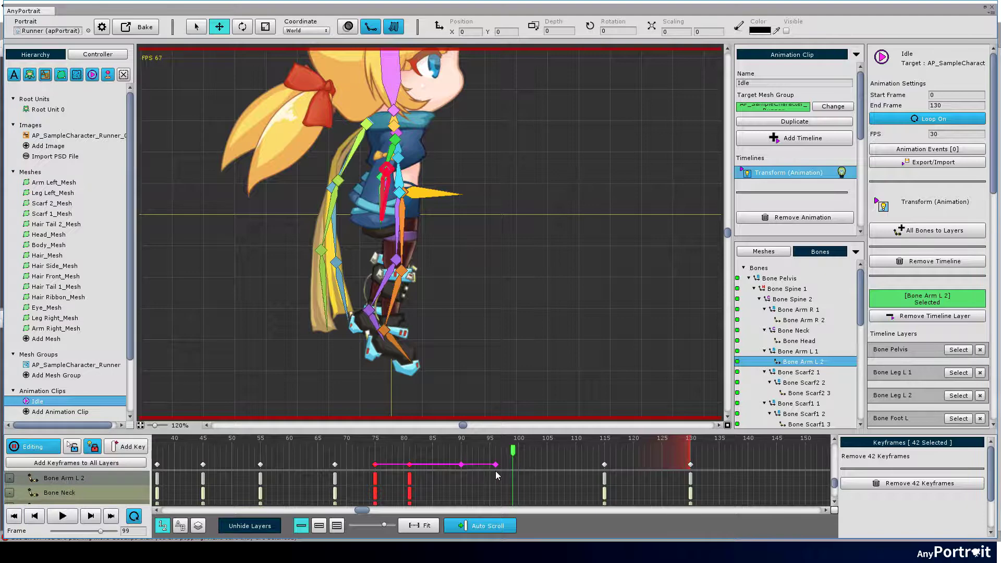
pyautogui.click(417, 454)
pyautogui.click(409, 464)
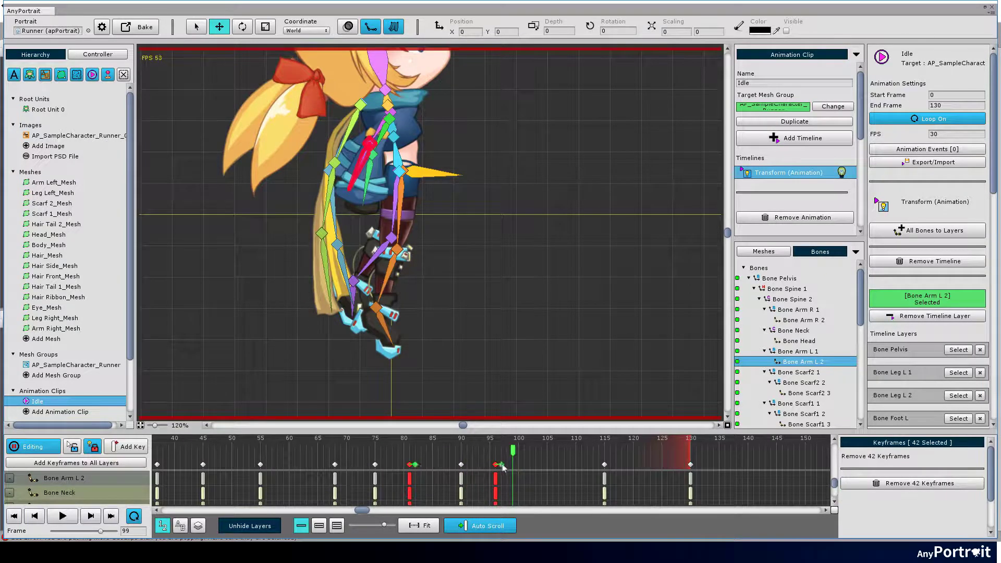
pyautogui.moveTo(503, 468); pyautogui.dragTo(515, 467)
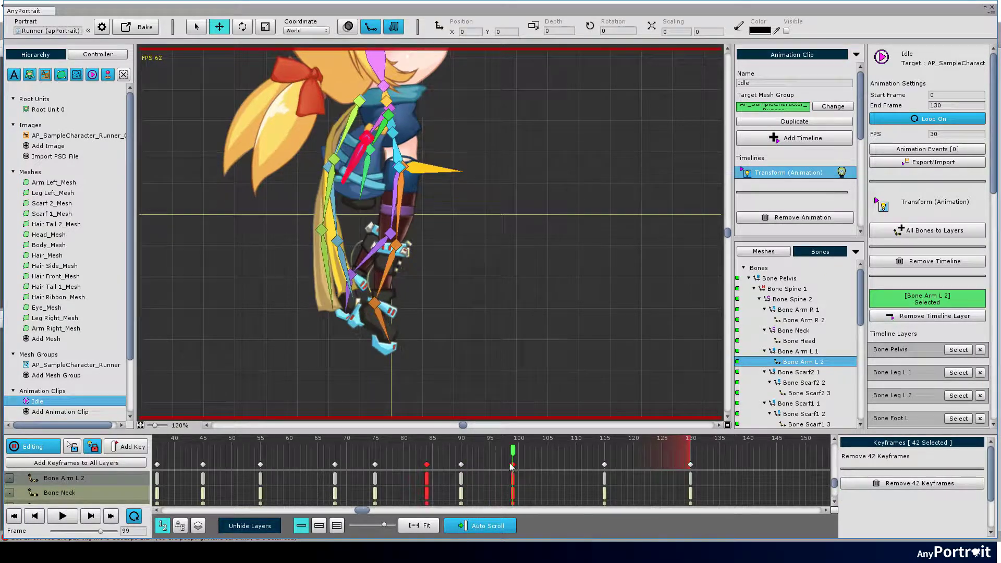
pyautogui.click(430, 466)
pyautogui.hotkey('ctrl', 'z')
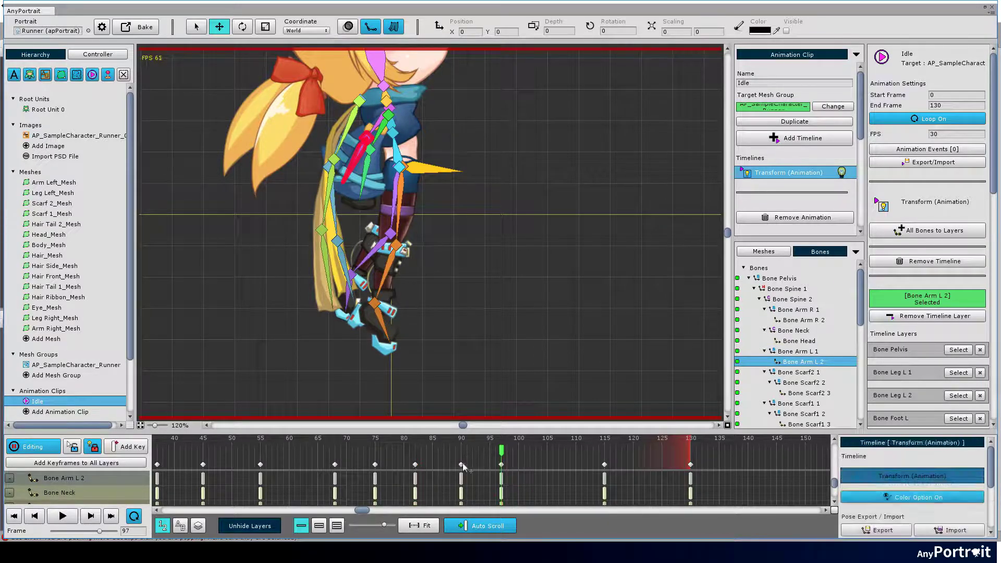
# - Duplicate the crouch keyframes from frame 90 to frame 105 and bring both arms down beside the body there
pyautogui.click(460, 465)
pyautogui.moveTo(539, 467); pyautogui.dragTo(546, 467)
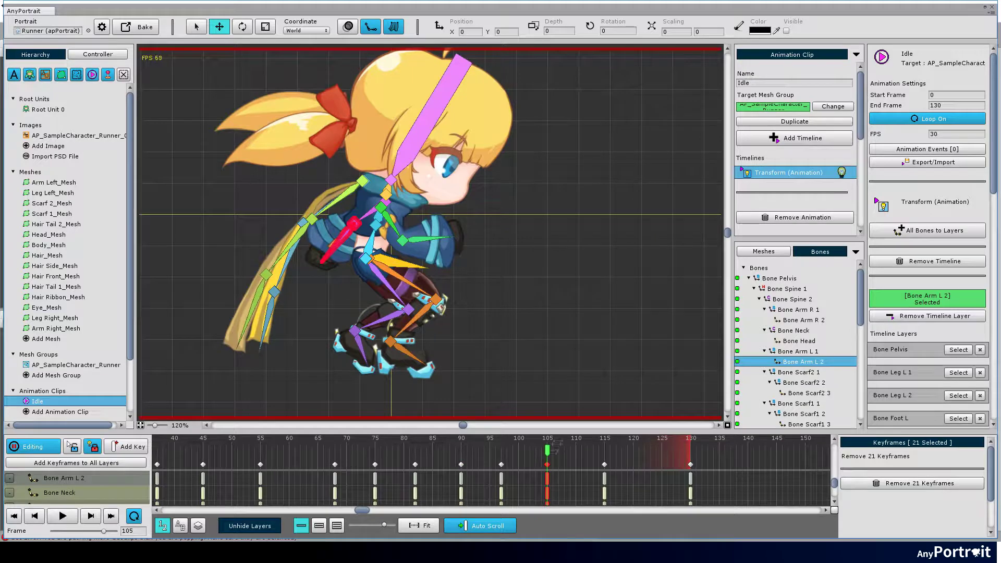
pyautogui.click(406, 241)
pyautogui.moveTo(409, 245); pyautogui.dragTo(348, 251)
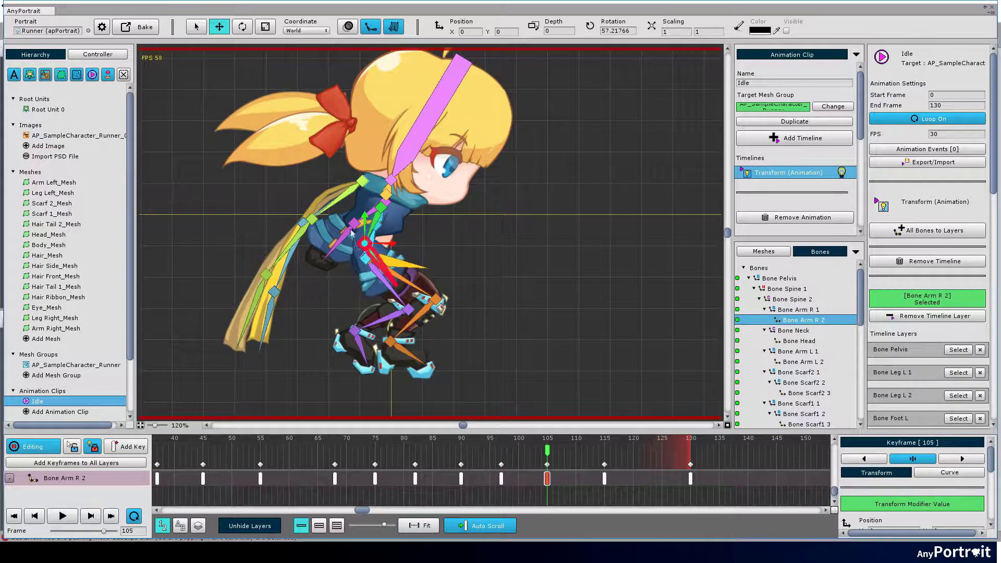
pyautogui.click(359, 230)
# - Move the right foot forward and the left foot backward, and rotate Bone Head to about 1.46 at frame 105
pyautogui.moveTo(394, 348); pyautogui.dragTo(414, 354)
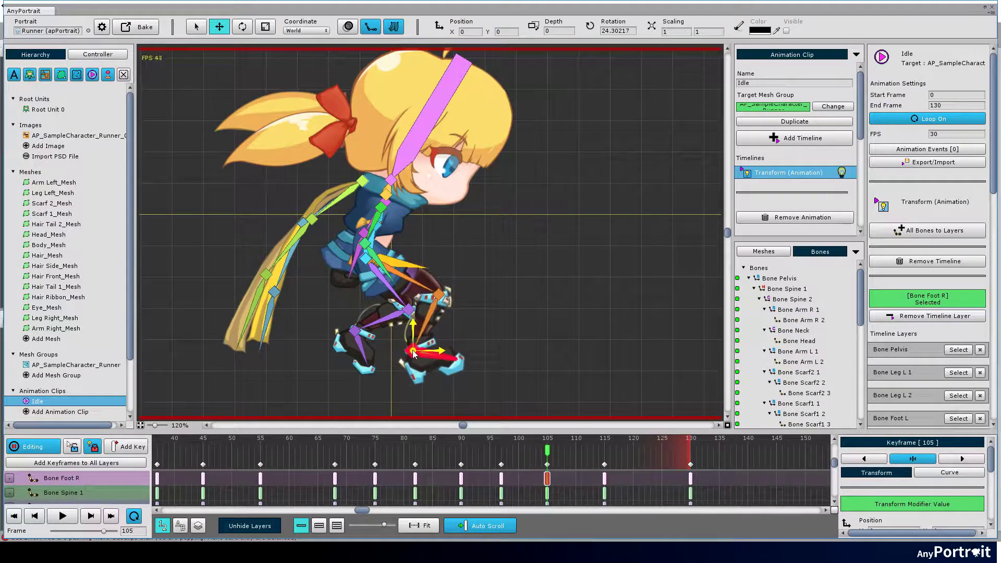
pyautogui.moveTo(354, 341); pyautogui.dragTo(338, 336)
pyautogui.click(399, 171)
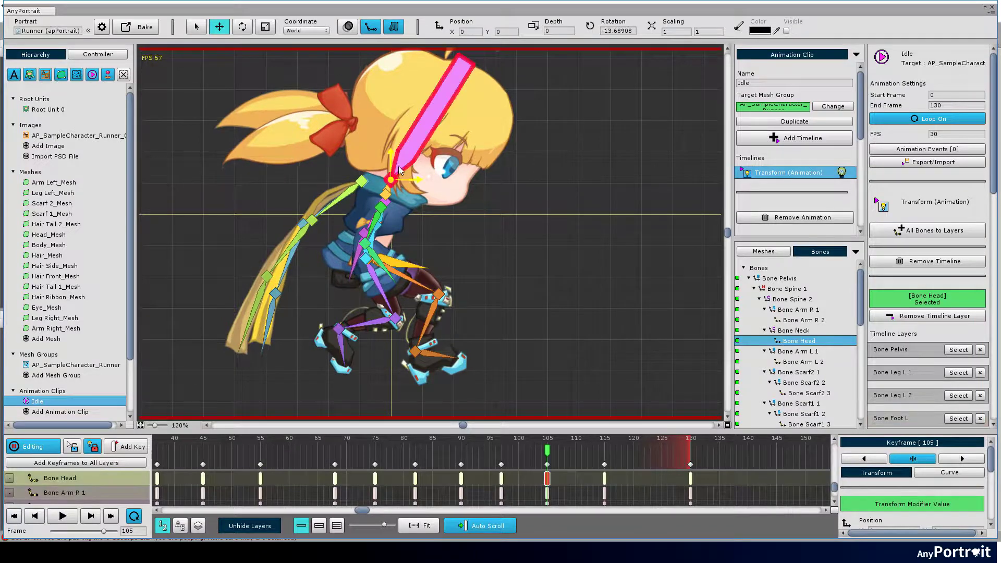
pyautogui.moveTo(397, 182)
pyautogui.mouseDown()
pyautogui.moveTo(386, 181)
pyautogui.moveTo(413, 179)
pyautogui.mouseUp()
pyautogui.press('e')
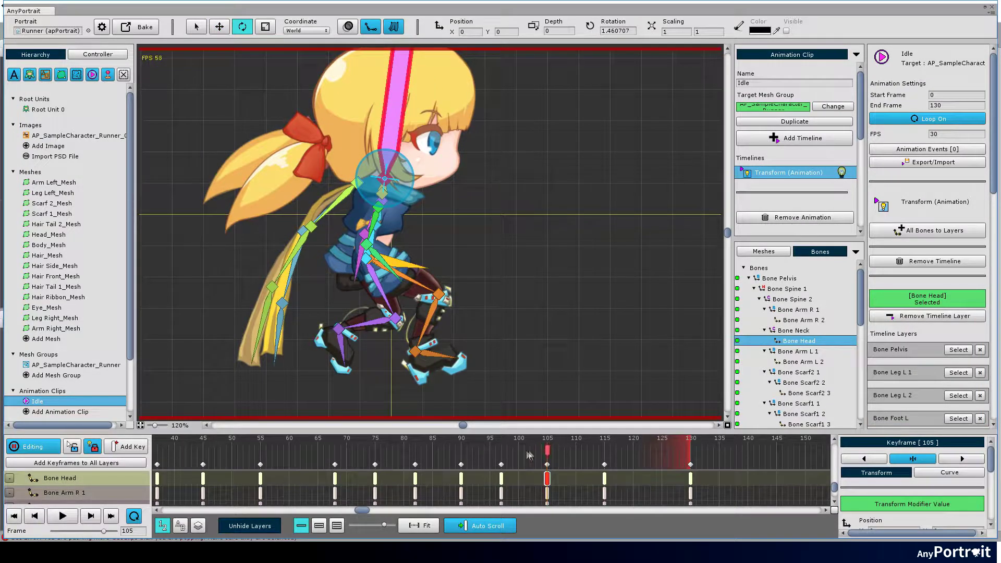
# - Play the extended Idle animation with the whole character in view to check the jumps and landing
pyautogui.press('space')
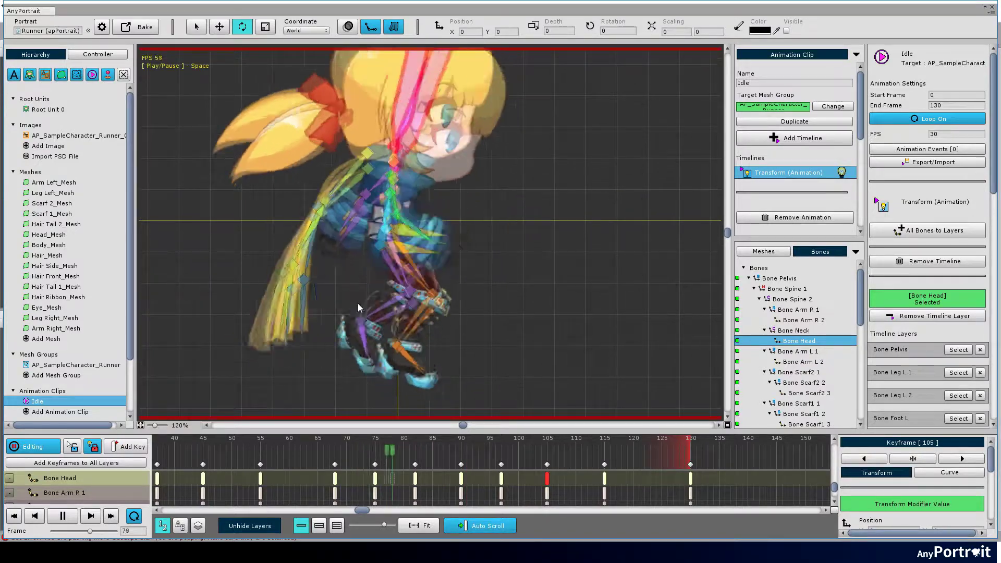
pyautogui.scroll(-3, 358, 307)
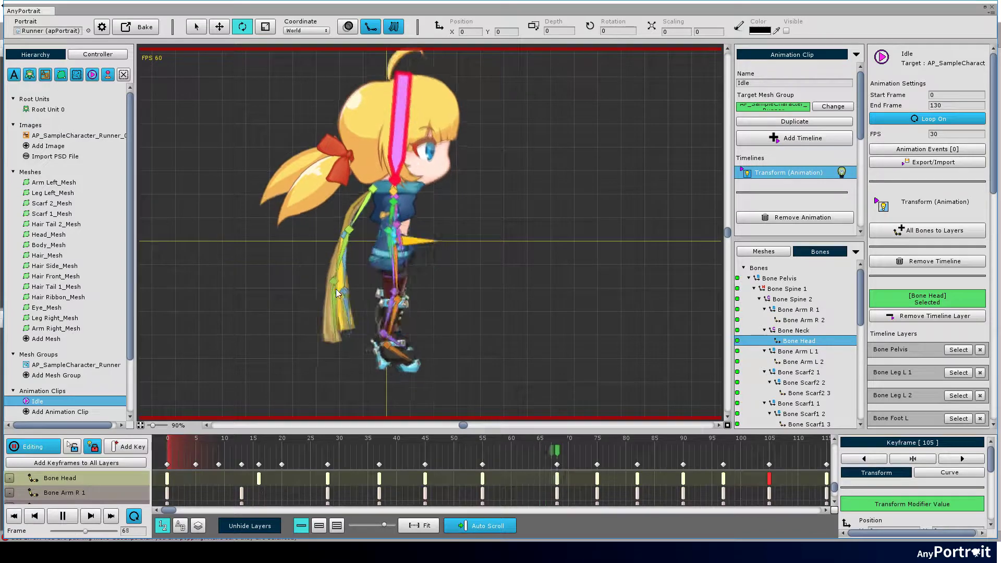
# - Remove all keyframes at frame 130 and play the Idle animation to check the jumps and landing
pyautogui.scroll(-1, 358, 307)
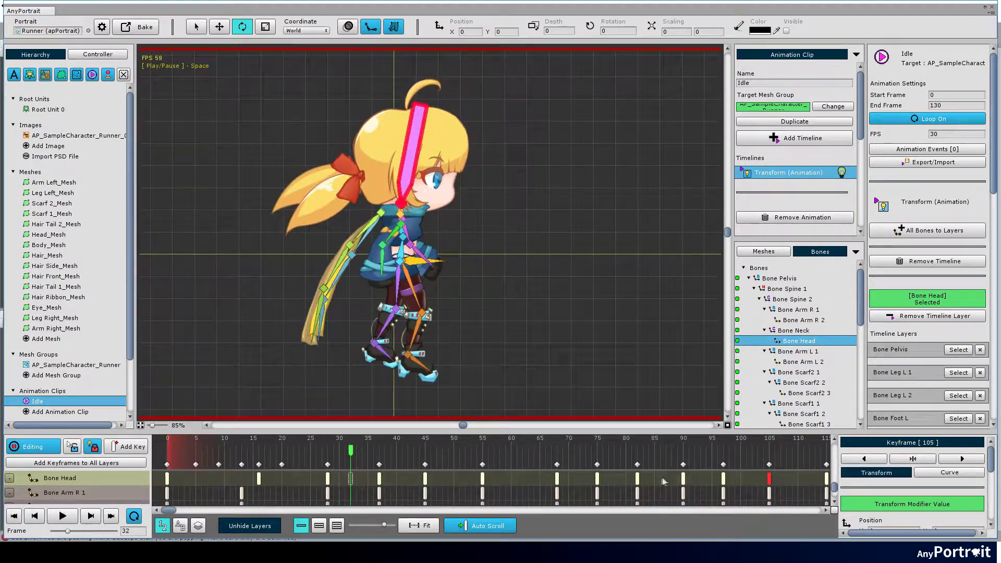
pyautogui.hscroll(5, 609, 478)
pyautogui.click(537, 464)
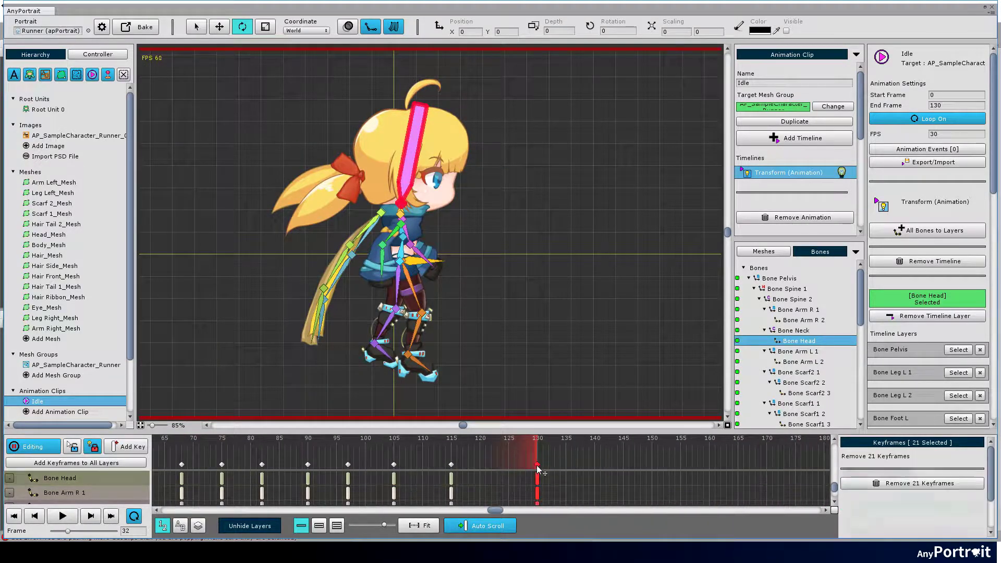
pyautogui.click(894, 483)
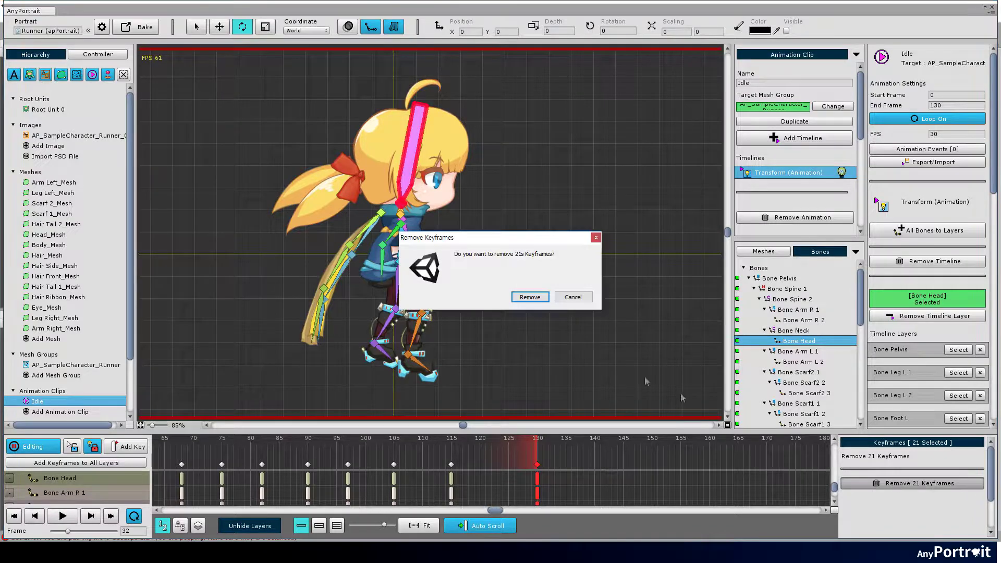
pyautogui.click(521, 298)
pyautogui.press('space')
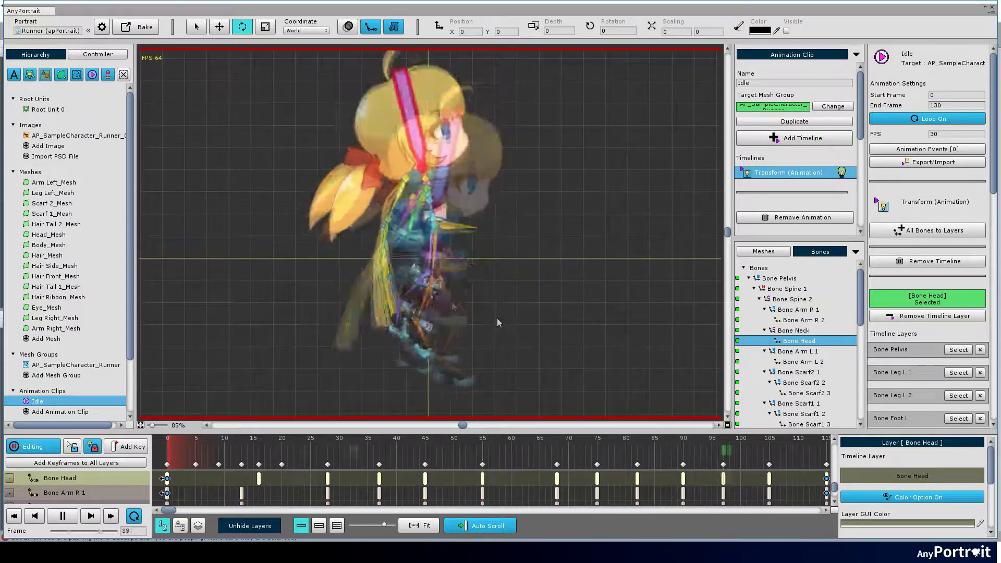
pyautogui.press('space')
# - Enlarge the timeline and shift the frame 13 keyframes of the left arm bones to frame 14 and the right arm bones to frame 15
pyautogui.click(313, 529)
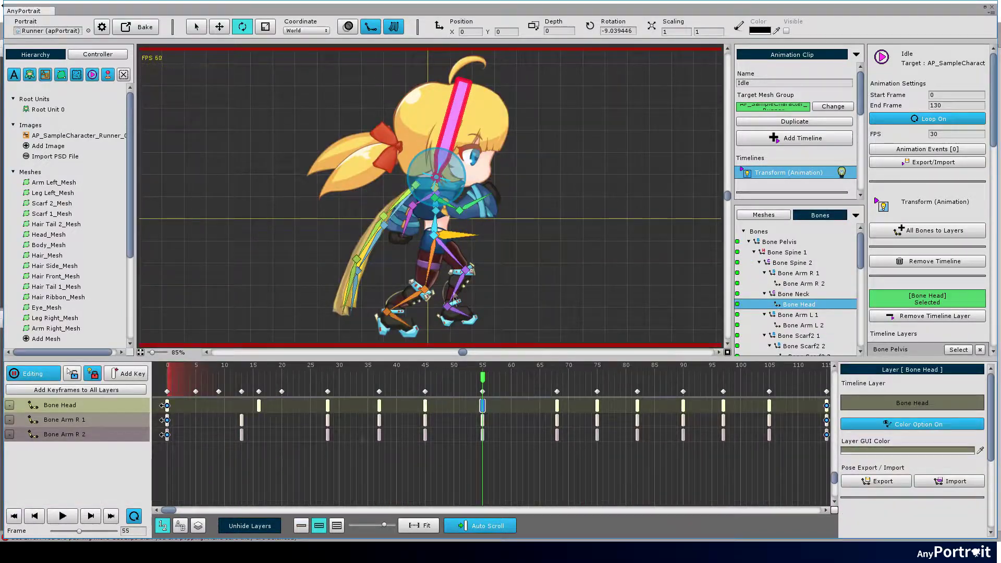
pyautogui.press('space')
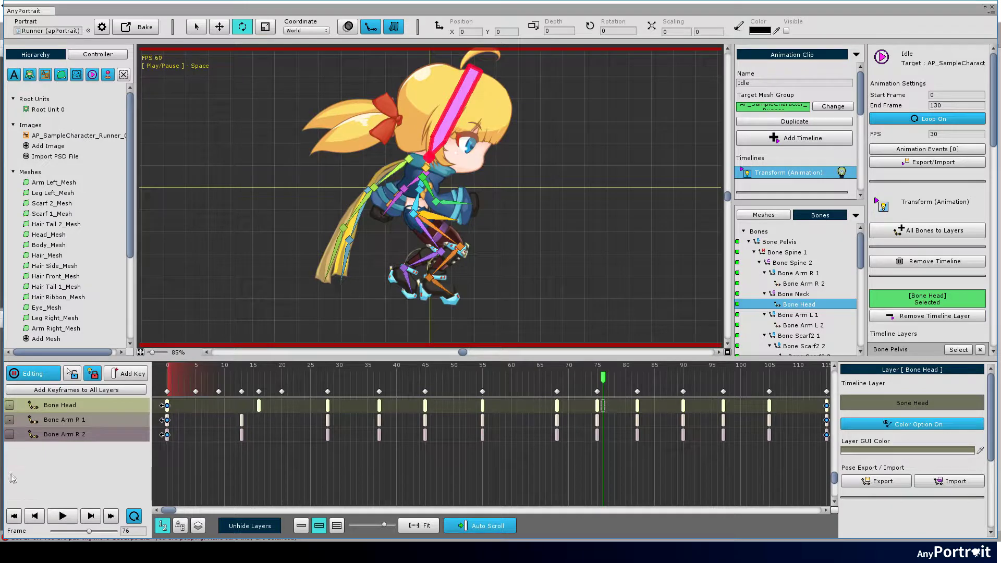
pyautogui.scroll(2, 13, 478)
pyautogui.click(96, 453)
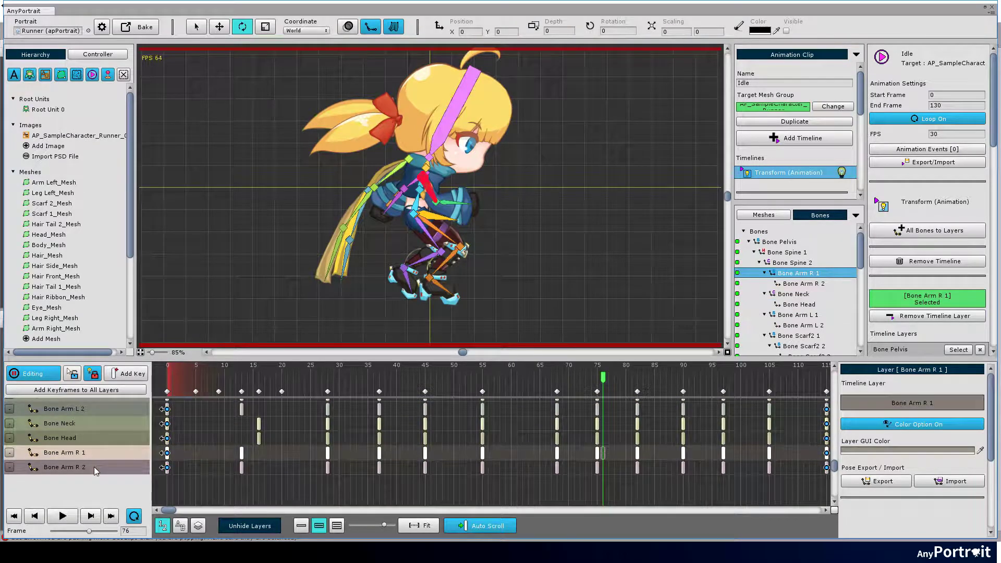
pyautogui.click(95, 469)
pyautogui.moveTo(601, 396); pyautogui.dragTo(270, 399)
pyautogui.moveTo(261, 479); pyautogui.dragTo(254, 460)
pyautogui.scroll(2, 252, 449)
pyautogui.moveTo(231, 428); pyautogui.dragTo(253, 459)
pyautogui.moveTo(241, 445); pyautogui.dragTo(247, 446)
# - Shift the keyframes of both arms at frames 37, 45 and 55 to frames 39, 47 and 57, and play the animation
pyautogui.moveTo(245, 384); pyautogui.dragTo(355, 382)
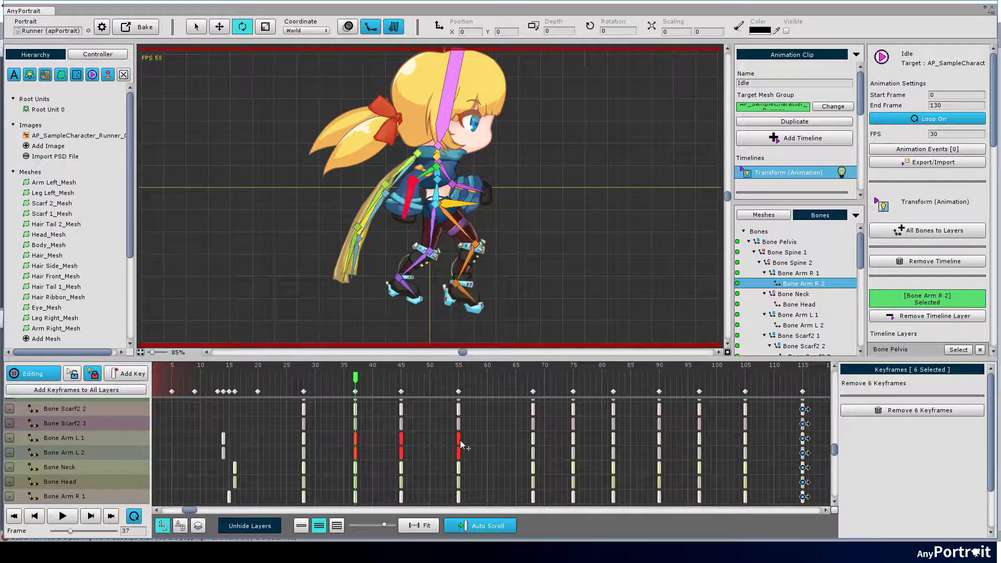
pyautogui.moveTo(469, 446); pyautogui.dragTo(475, 446)
pyautogui.scroll(-3, 438, 457)
pyautogui.moveTo(342, 454); pyautogui.dragTo(449, 473)
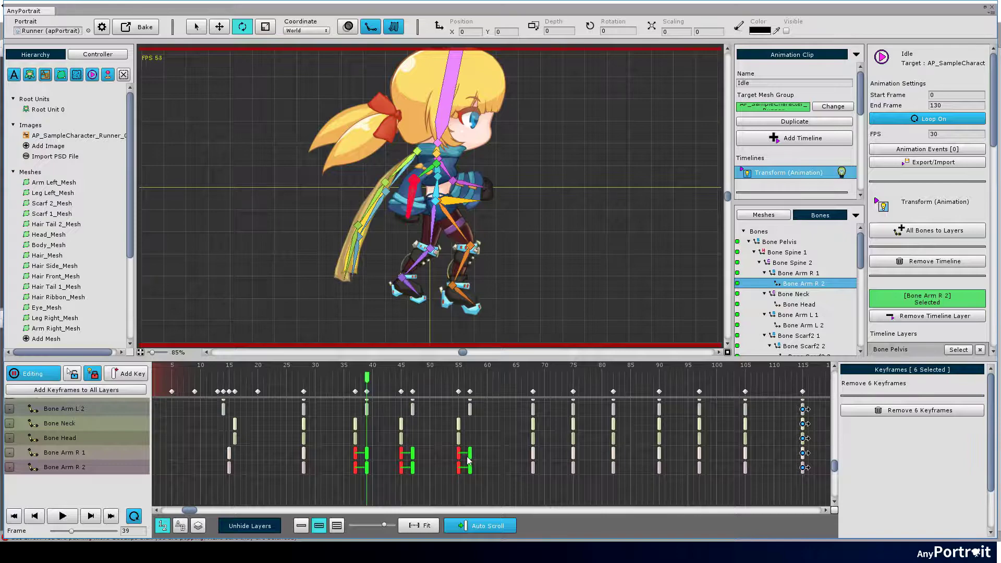
pyautogui.moveTo(371, 380); pyautogui.dragTo(315, 386)
pyautogui.click(332, 279)
pyautogui.press('space')
# - Move the delayed keyframes of both arms to frames 38, 45 and 56 and replay the animation
pyautogui.scroll(-8, 368, 449)
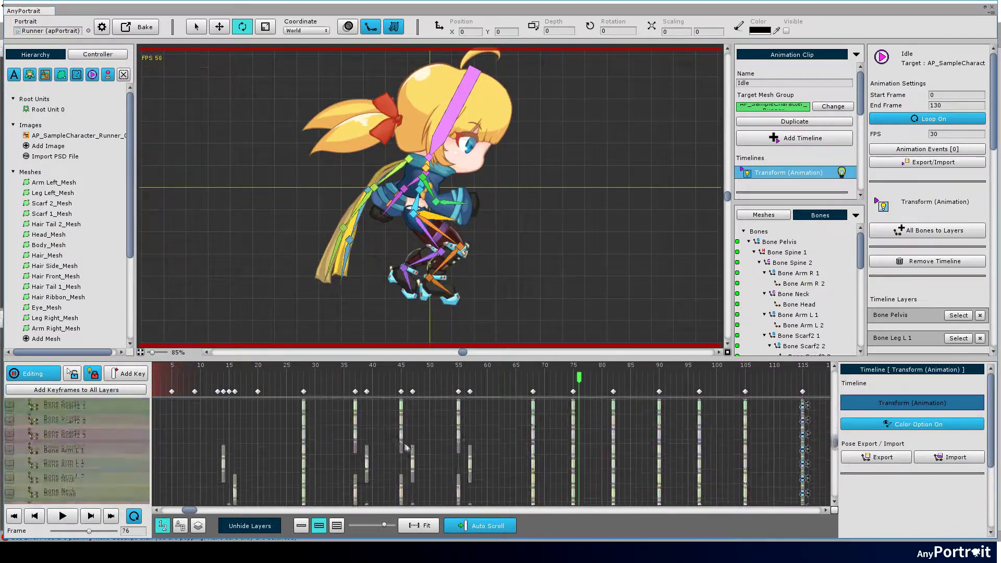
pyautogui.click(365, 429)
pyautogui.click(366, 429)
pyautogui.moveTo(351, 428); pyautogui.dragTo(464, 432)
pyautogui.click(436, 428)
pyautogui.moveTo(367, 384); pyautogui.dragTo(464, 459)
pyautogui.scroll(-2, 356, 469)
pyautogui.moveTo(427, 449); pyautogui.dragTo(394, 475)
pyautogui.moveTo(406, 461); pyautogui.dragTo(401, 461)
pyautogui.moveTo(402, 378); pyautogui.dragTo(384, 377)
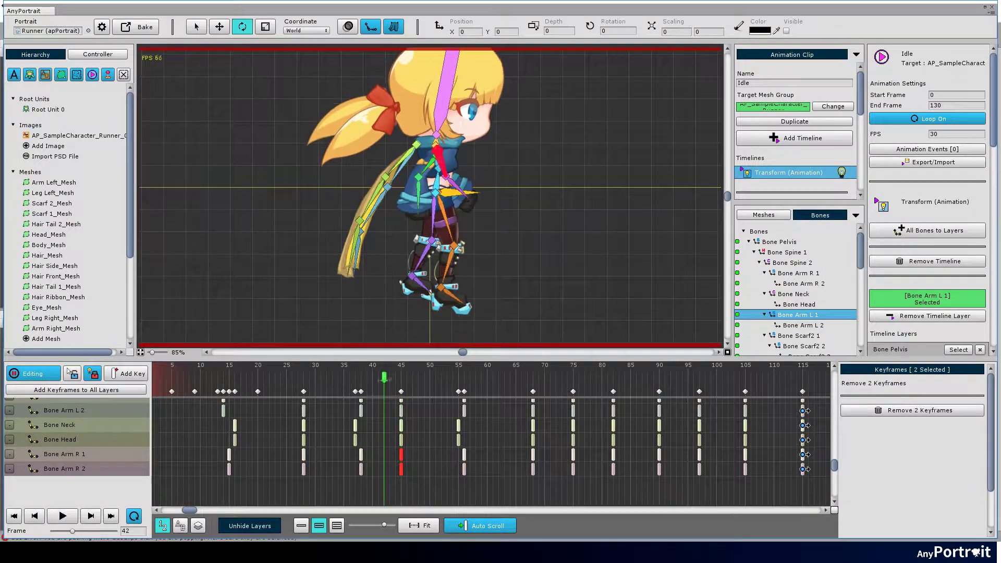
pyautogui.click(386, 295)
pyautogui.press('space')
# - Shift both arms' keyframes at frames 75, 90 and 105 to frames 76, 91 and 107, and play the animation to check the timing
pyautogui.moveTo(304, 381); pyautogui.dragTo(575, 422)
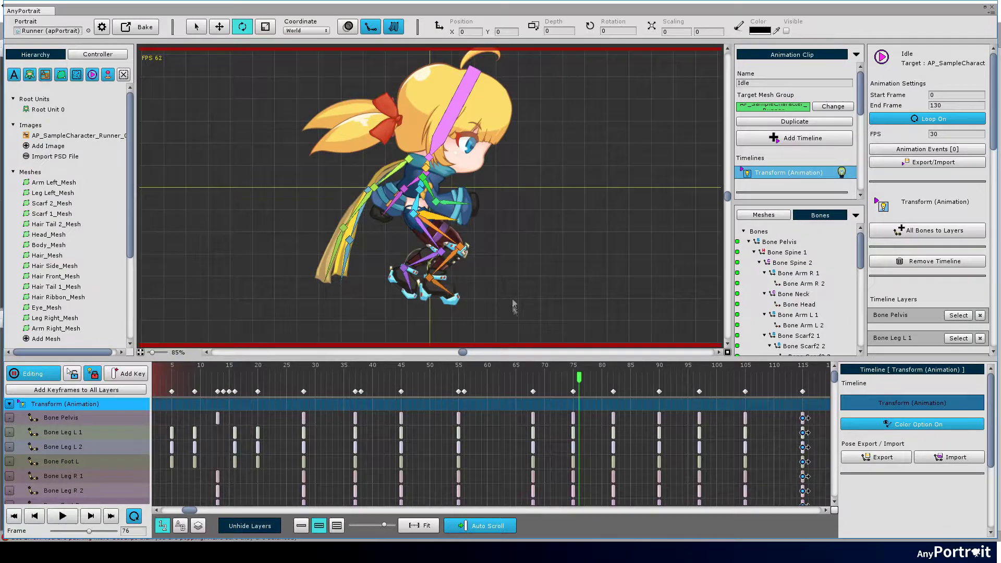
pyautogui.scroll(-5, 578, 445)
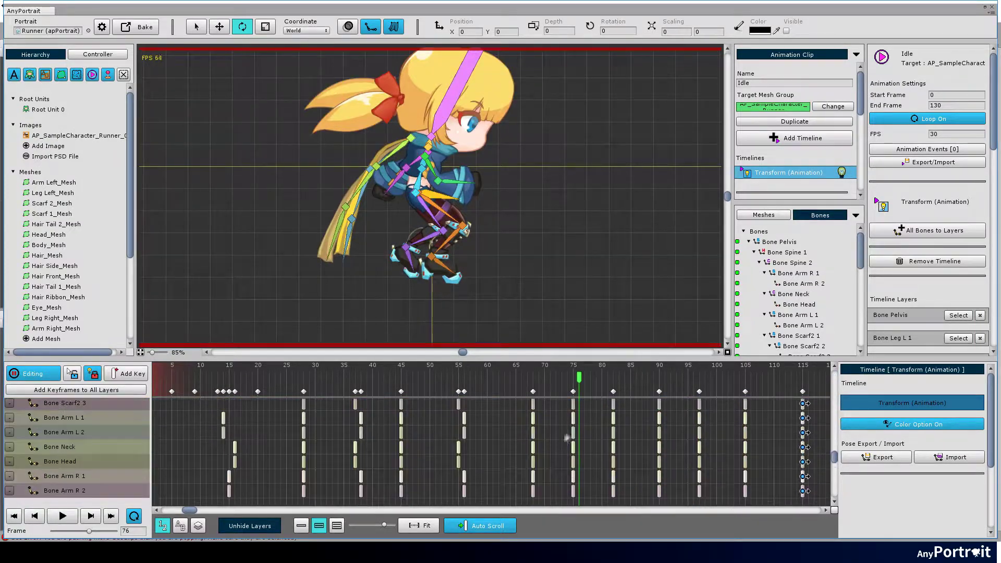
pyautogui.click(572, 418)
pyautogui.moveTo(555, 422); pyautogui.dragTo(581, 439)
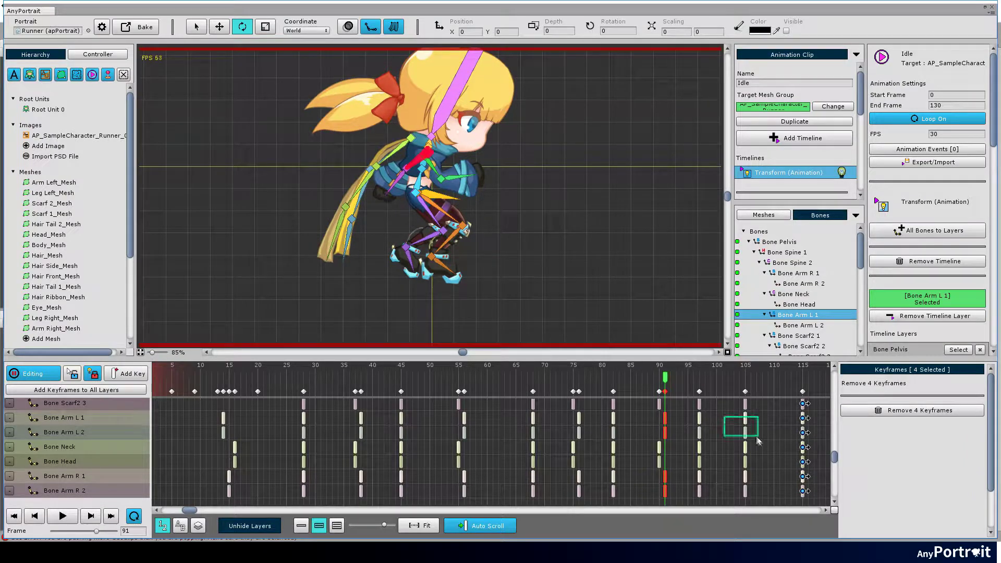
pyautogui.moveTo(758, 440); pyautogui.dragTo(757, 439)
pyautogui.moveTo(732, 475); pyautogui.dragTo(748, 492)
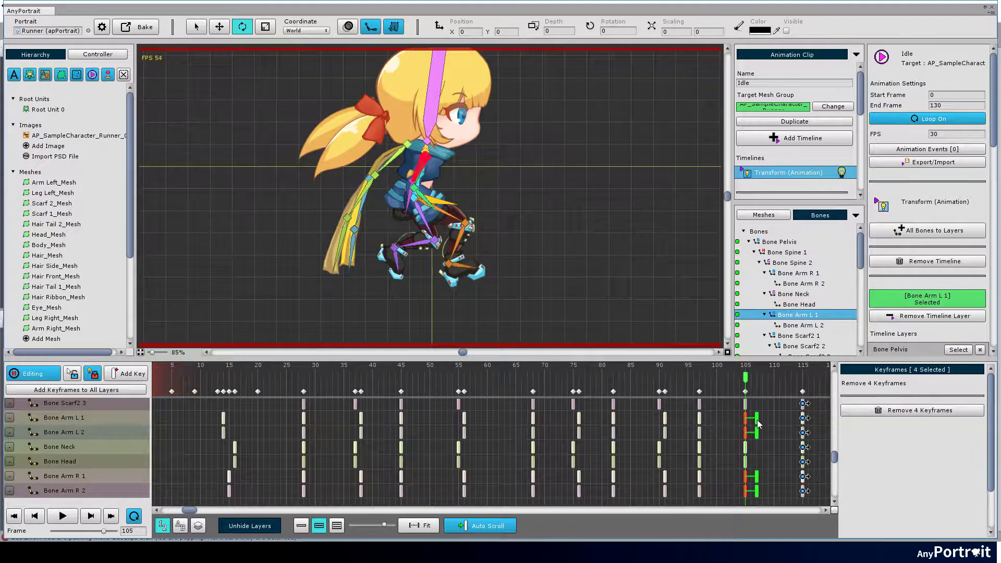
pyautogui.press('space')
pyautogui.click(508, 286)
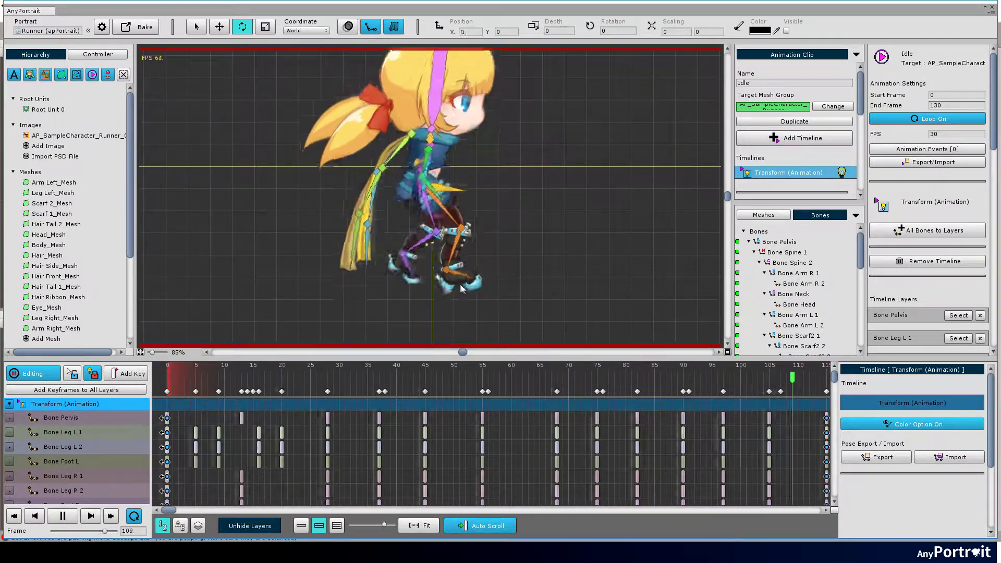
pyautogui.scroll(-1, 493, 268)
pyautogui.moveTo(494, 235); pyautogui.dragTo(502, 276)
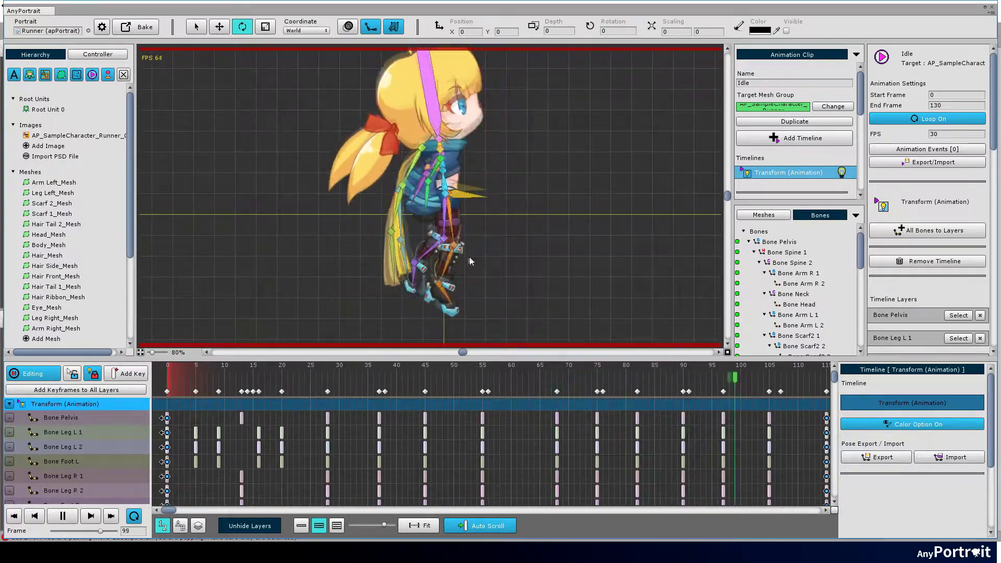
pyautogui.press('space')
# - Delete all keyframes of the six scarf bones from frame 28 to the end, keeping those at frame 0
pyautogui.click(425, 184)
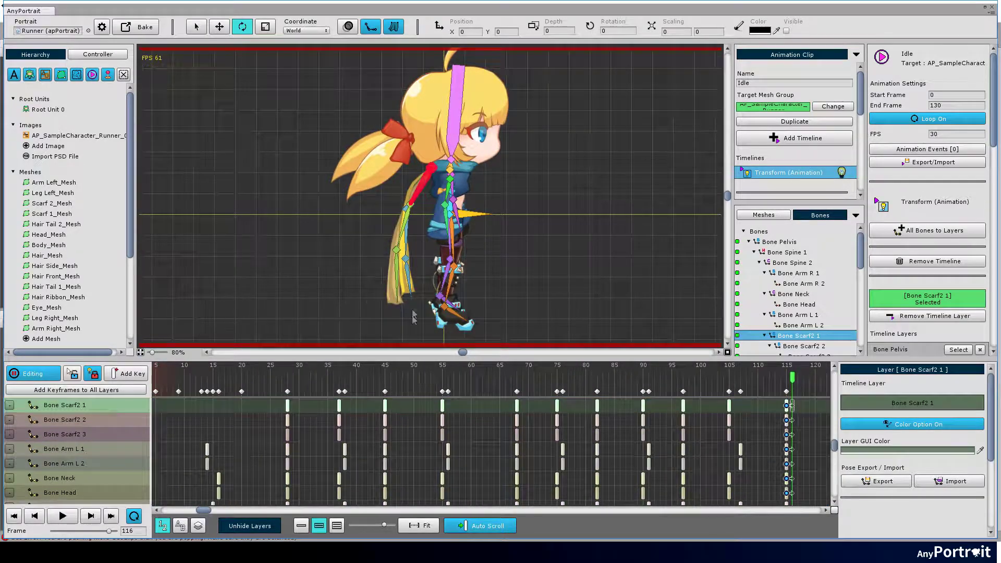
pyautogui.scroll(1, 101, 435)
pyautogui.hscroll(-2, 230, 436)
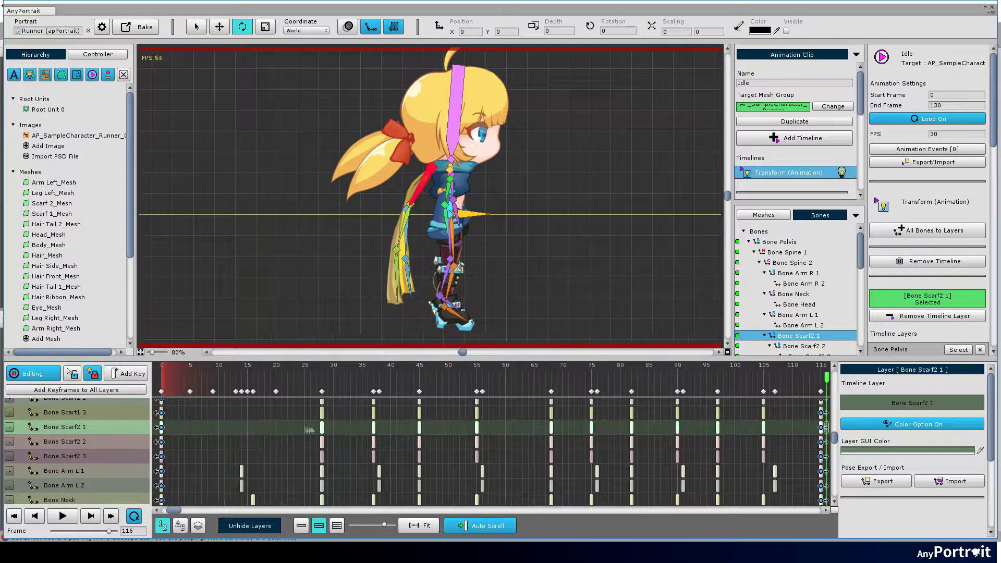
pyautogui.moveTo(265, 426); pyautogui.dragTo(365, 462)
pyautogui.scroll(1, 169, 449)
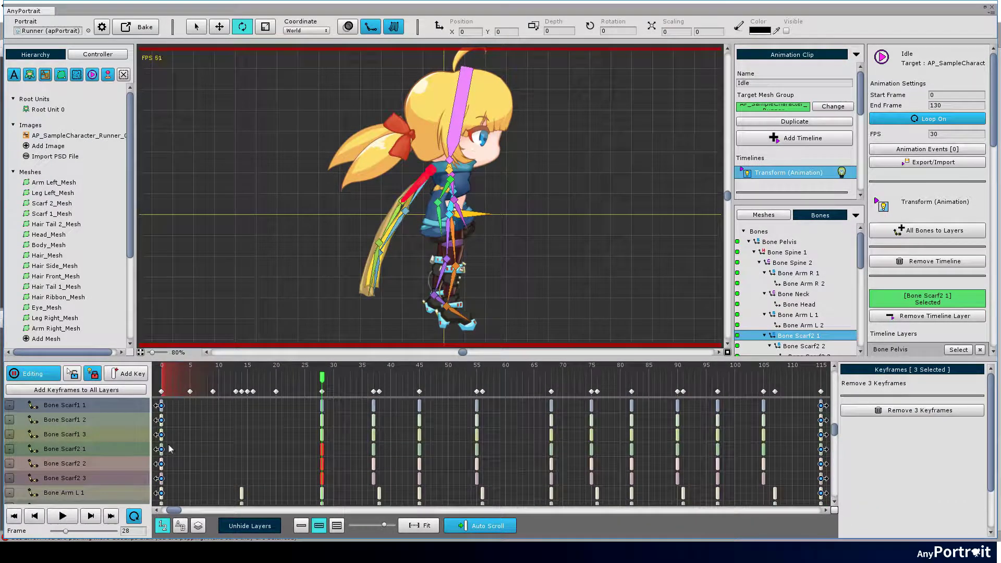
pyautogui.moveTo(412, 488); pyautogui.dragTo(514, 482)
pyautogui.hscroll(2, 485, 477)
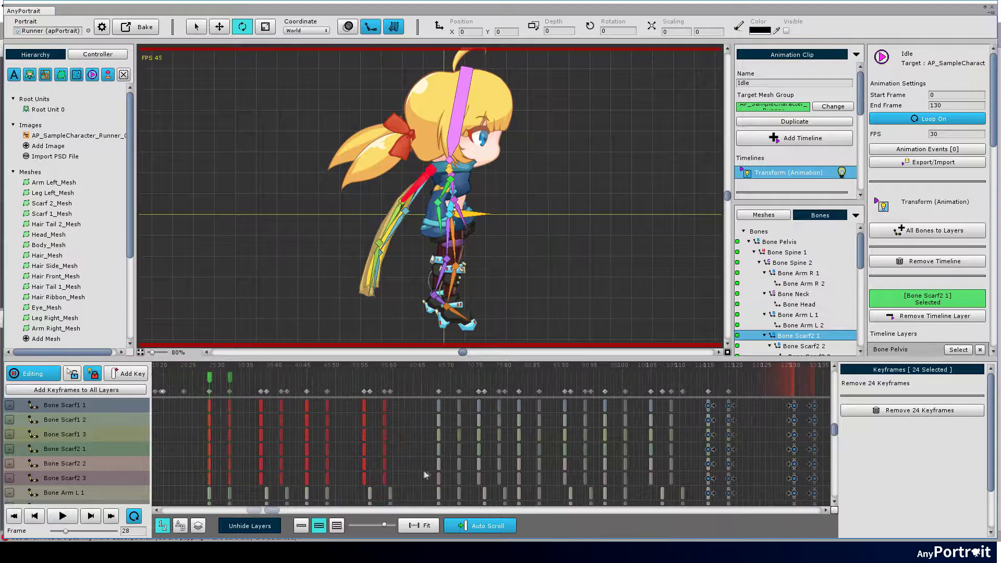
pyautogui.moveTo(419, 399); pyautogui.dragTo(728, 482)
pyautogui.hscroll(-3, 684, 476)
pyautogui.press('Delete')
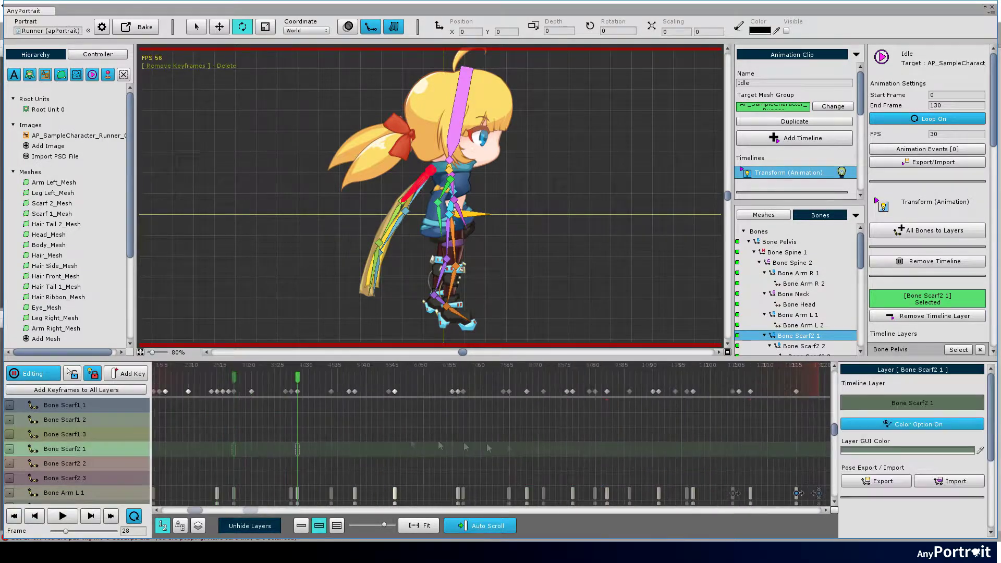
# - Shift the frame 0 keyframes of the arm bones to frame 2 and those of the scarf bones to frame 3
pyautogui.moveTo(327, 377); pyautogui.dragTo(159, 395)
pyautogui.scroll(-3, 182, 449)
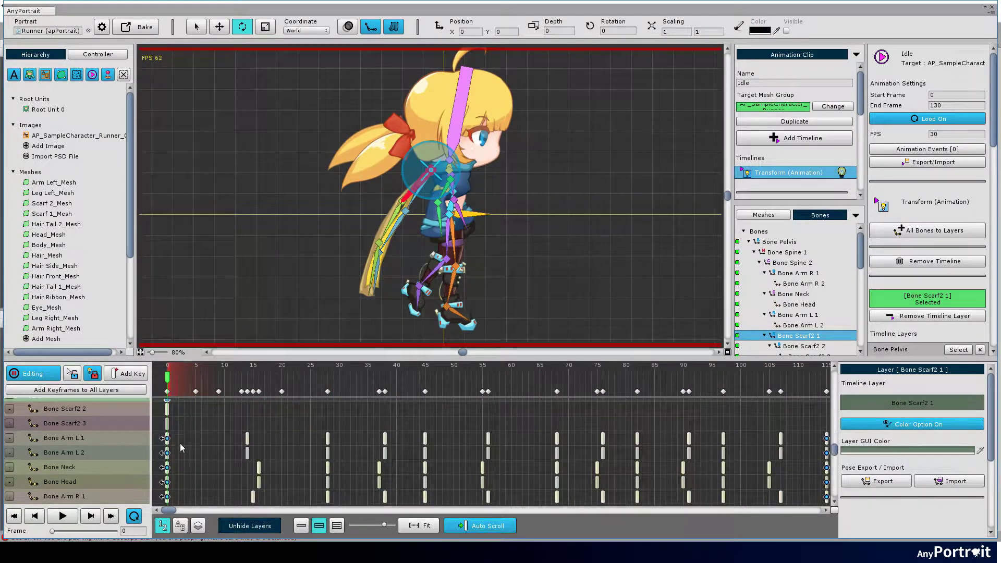
pyautogui.moveTo(163, 457); pyautogui.dragTo(164, 459)
pyautogui.scroll(-2, 181, 470)
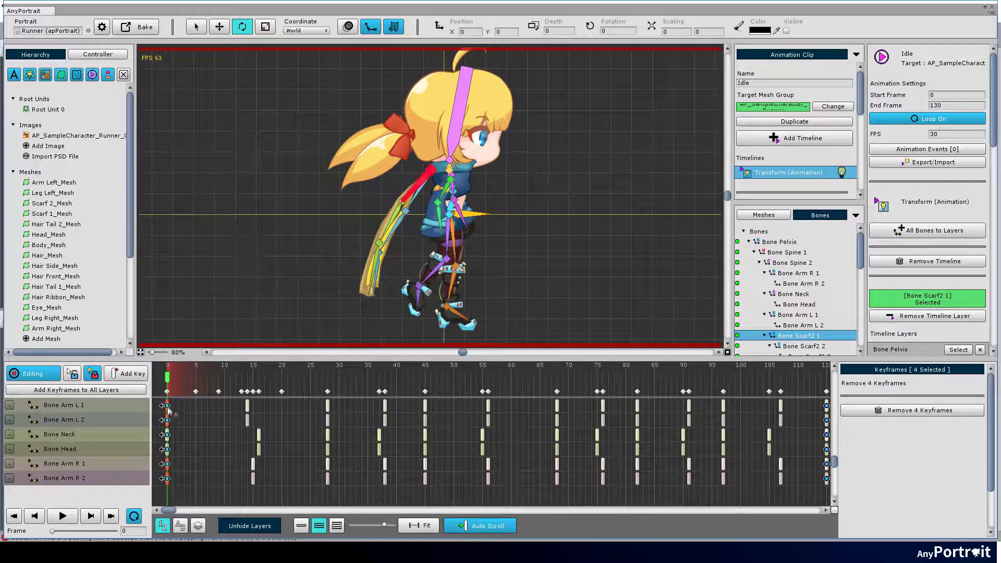
pyautogui.scroll(5, 179, 417)
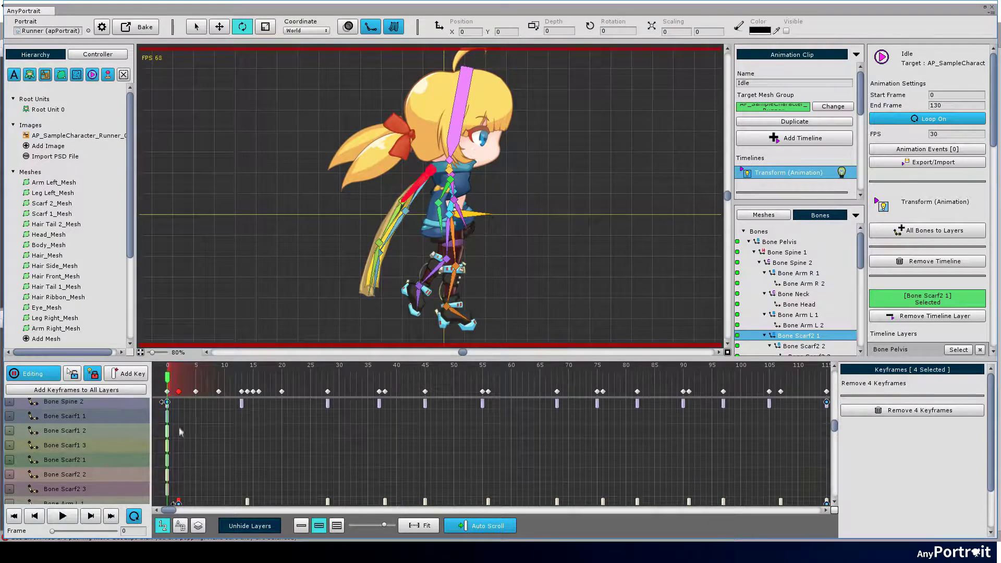
pyautogui.moveTo(183, 424); pyautogui.dragTo(189, 425)
pyautogui.moveTo(184, 376); pyautogui.dragTo(247, 377)
# - Duplicate the keyframes of all six scarf bones from frame 3 to frame 17
pyautogui.click(192, 420)
pyautogui.click(185, 417)
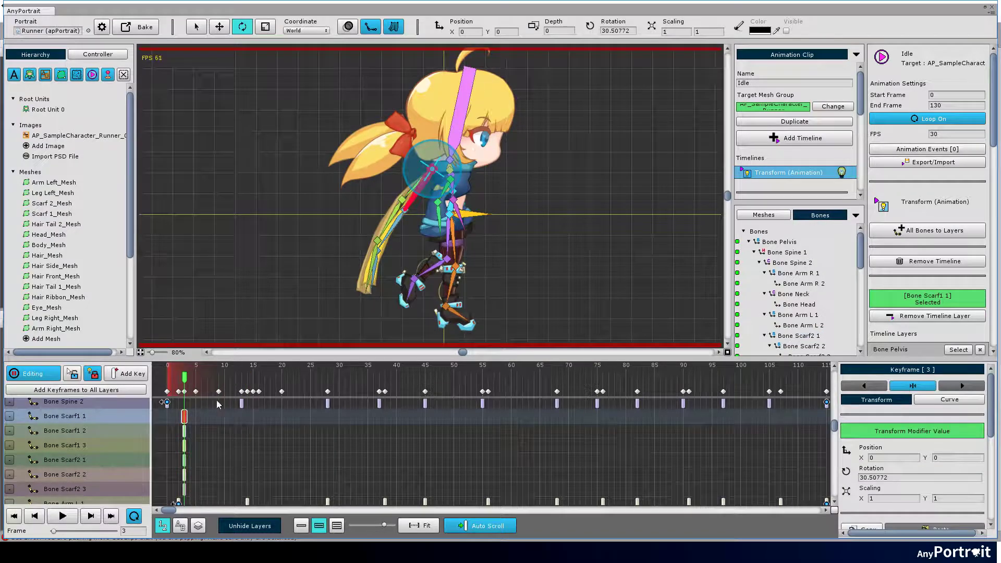
pyautogui.moveTo(186, 377); pyautogui.dragTo(254, 415)
pyautogui.moveTo(355, 248); pyautogui.dragTo(341, 244)
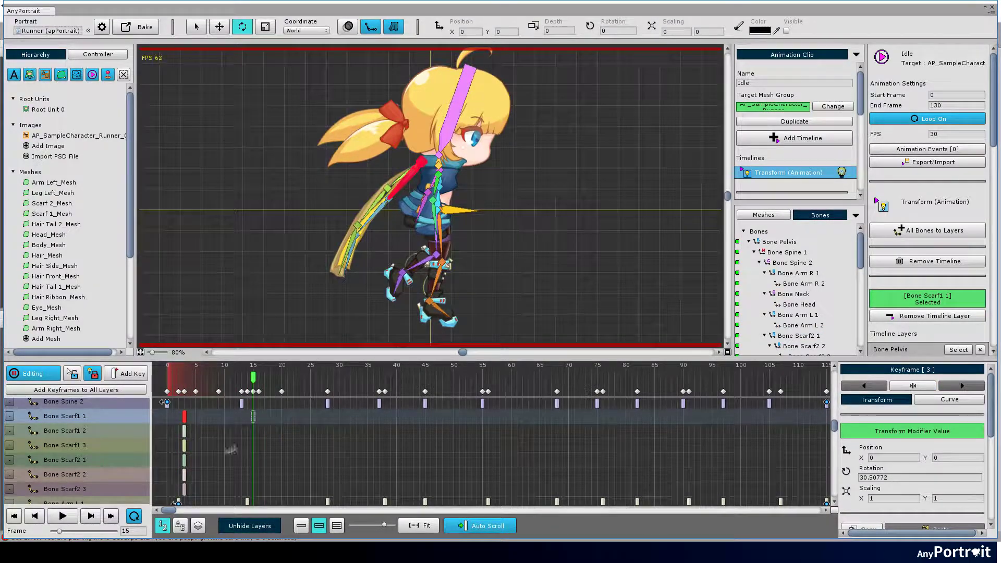
pyautogui.click(185, 446)
pyautogui.moveTo(197, 377); pyautogui.dragTo(255, 384)
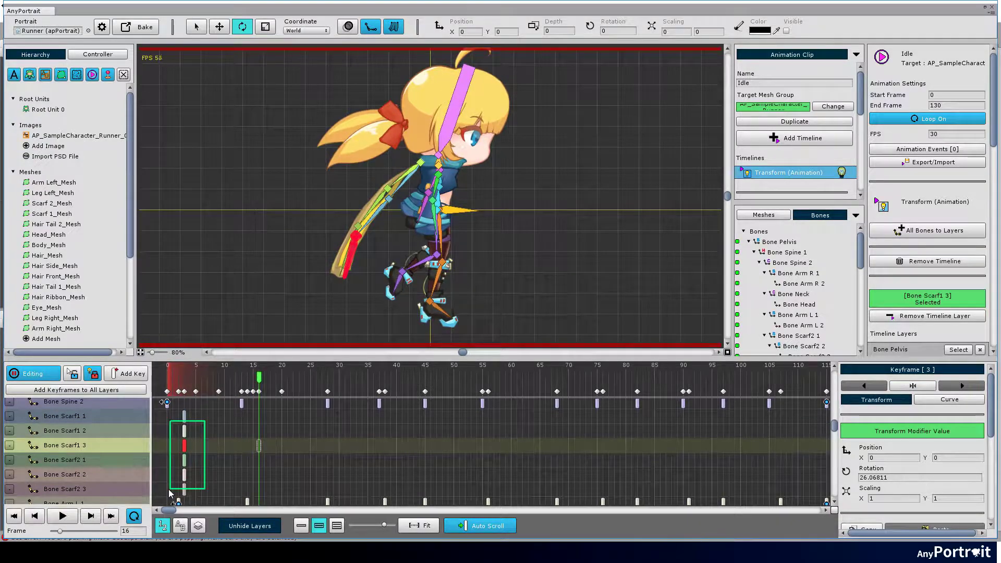
pyautogui.moveTo(170, 493); pyautogui.dragTo(170, 489)
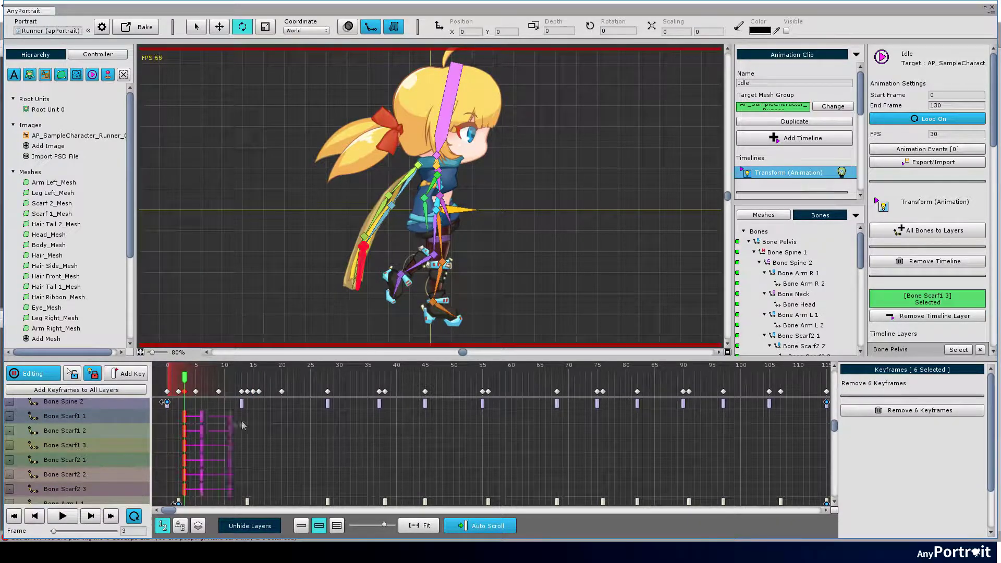
pyautogui.moveTo(270, 426); pyautogui.dragTo(267, 426)
# - At frame 17, rotate Bone Scarf1 1 to about 39 and Bone Scarf1 3 to about 39.18, and swing Bone Scarf1 2 toward the legs
pyautogui.click(265, 416)
pyautogui.scroll(5, 482, 134)
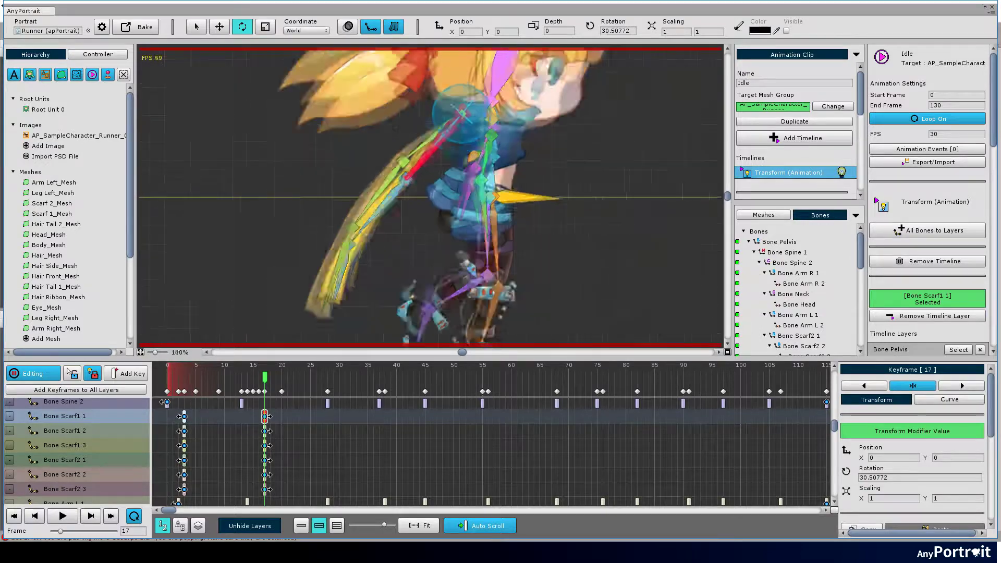
pyautogui.moveTo(475, 131); pyautogui.dragTo(480, 129)
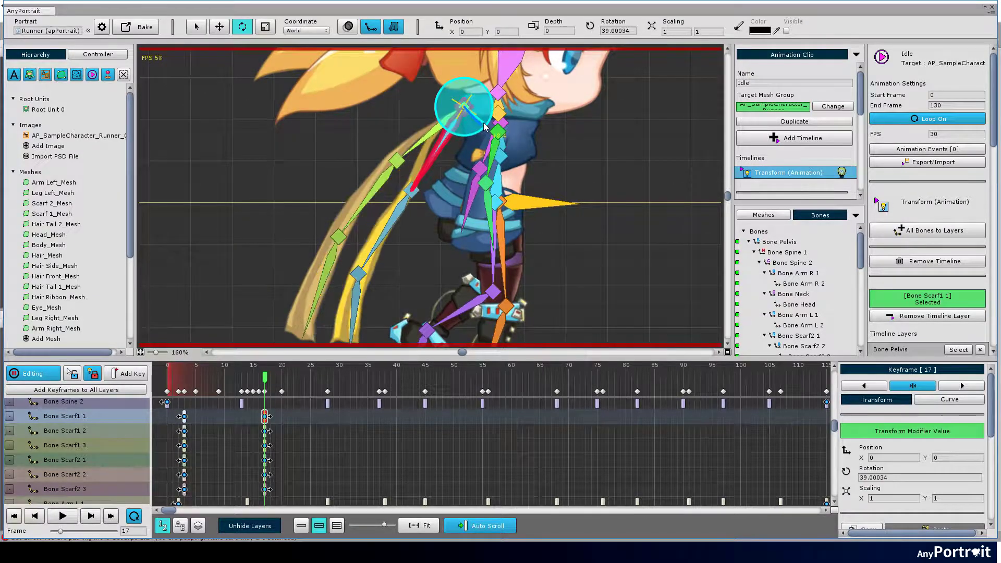
pyautogui.click(401, 208)
pyautogui.moveTo(406, 208); pyautogui.dragTo(413, 210)
pyautogui.moveTo(390, 309); pyautogui.dragTo(399, 252)
pyautogui.click(383, 275)
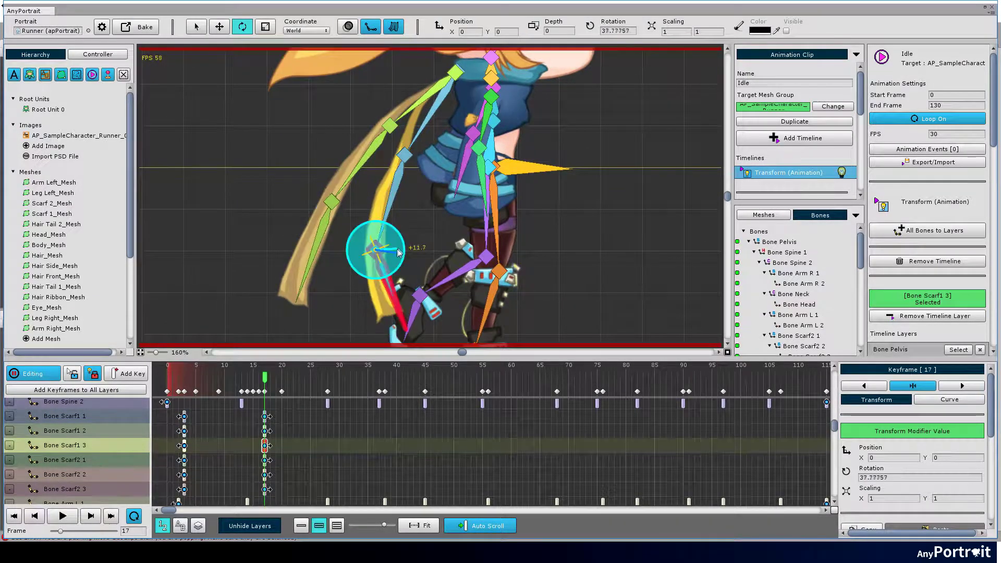
# - Duplicate the three Scarf1 keyframes from frame 17 to frame 30, placing the Bone Scarf1 2 keyframe at frame 31
pyautogui.moveTo(266, 378); pyautogui.dragTo(344, 379)
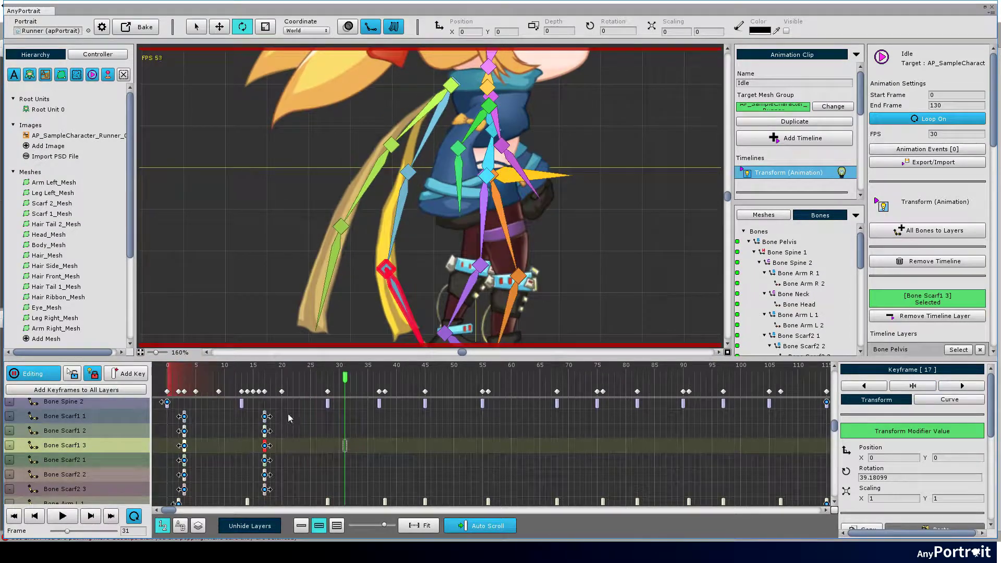
pyautogui.moveTo(288, 414); pyautogui.dragTo(249, 446)
pyautogui.click(339, 416)
pyautogui.moveTo(338, 423); pyautogui.dragTo(342, 429)
# - Swing the scarf end backward by rotating Bone Scarf1 2 to about -7.36 at frame 31 and Bone Scarf1 3 to about -24.37 at frame 30
pyautogui.moveTo(414, 153); pyautogui.dragTo(416, 165)
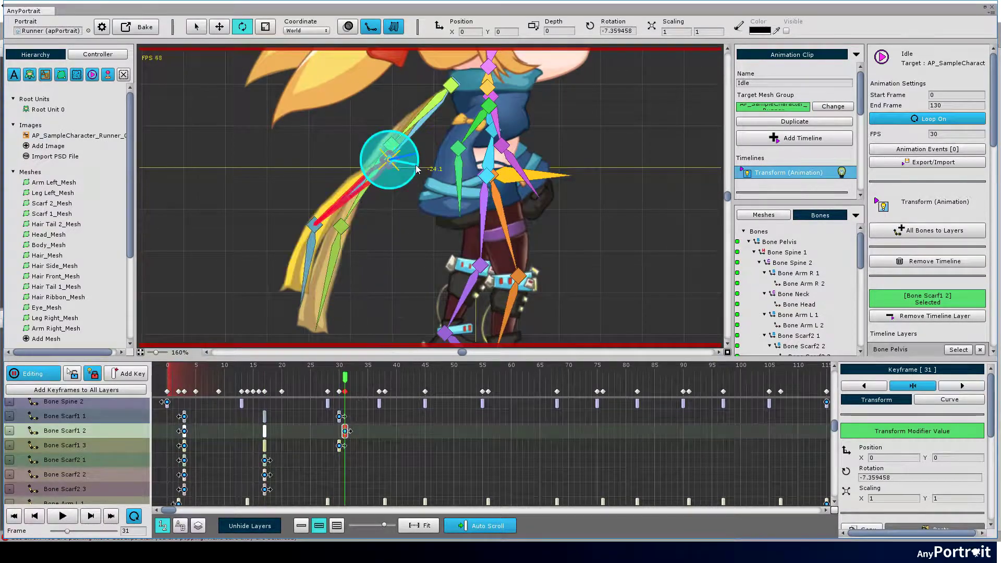
pyautogui.click(339, 446)
pyautogui.moveTo(345, 229); pyautogui.dragTo(348, 237)
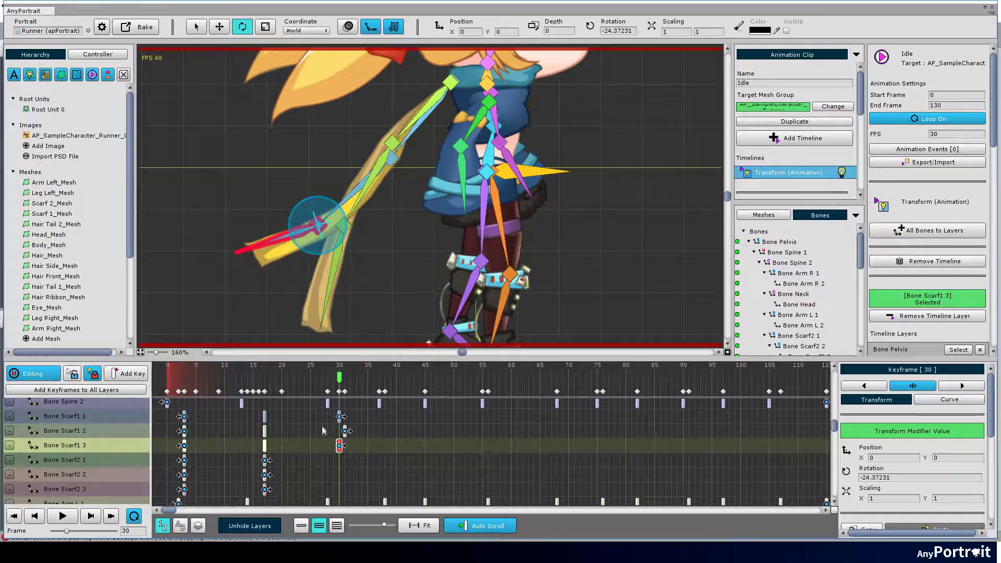
# - Align the three Scarf1 keyframes at frame 31 and duplicate them to frame 48
pyautogui.moveTo(347, 449); pyautogui.dragTo(345, 418)
pyautogui.moveTo(335, 410); pyautogui.dragTo(356, 447)
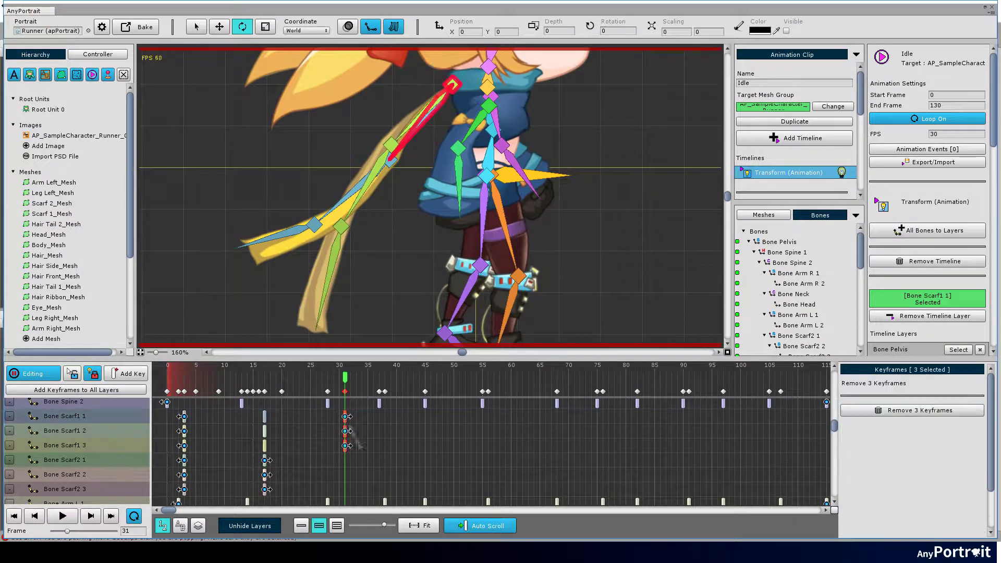
pyautogui.moveTo(423, 429); pyautogui.dragTo(442, 431)
# - At frame 48, swing the three Scarf1 bones forward toward the legs, rotating Bone Scarf1 2 to about 27.66
pyautogui.click(442, 416)
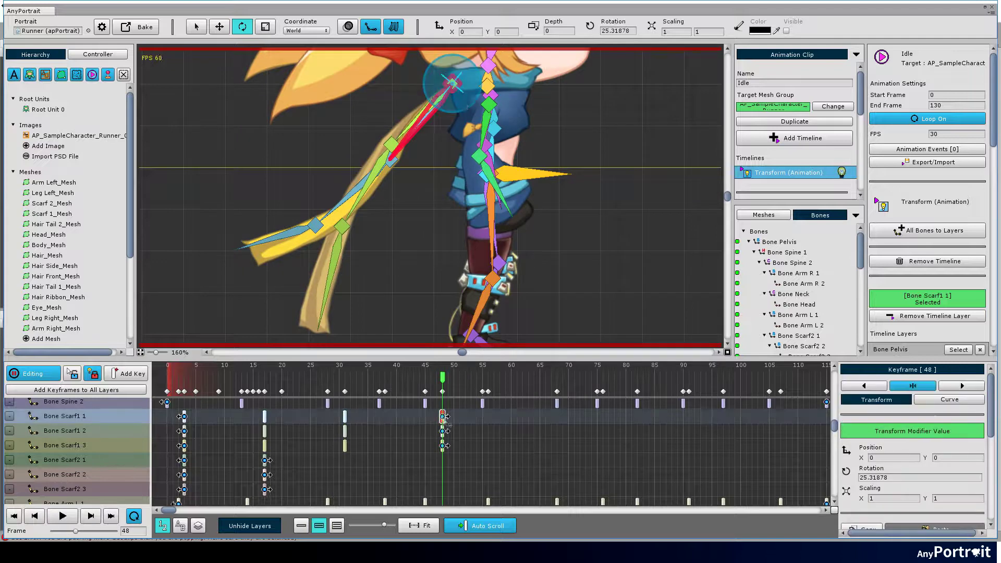
pyautogui.moveTo(462, 105); pyautogui.dragTo(470, 100)
pyautogui.click(442, 431)
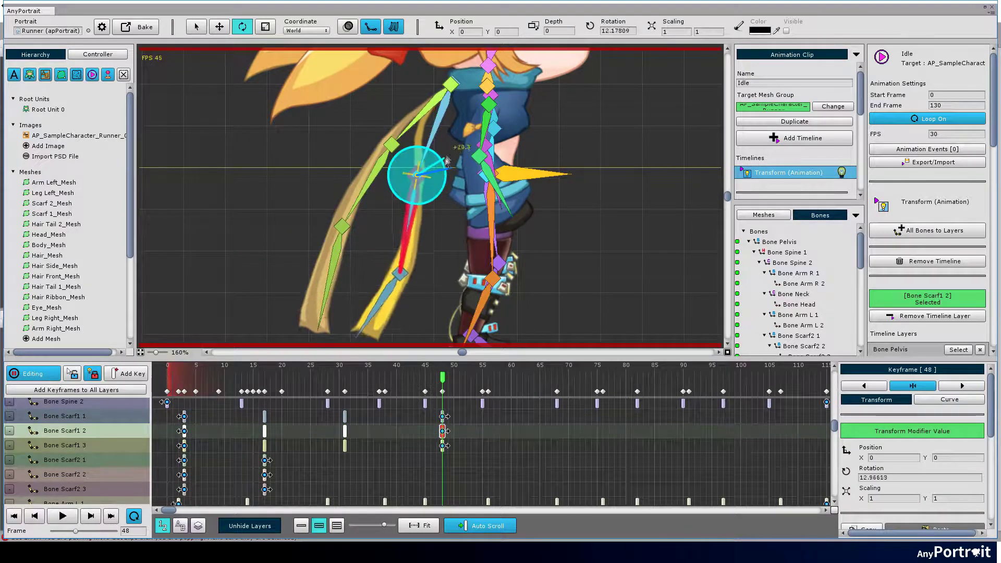
pyautogui.click(442, 446)
pyautogui.moveTo(417, 211); pyautogui.dragTo(438, 194)
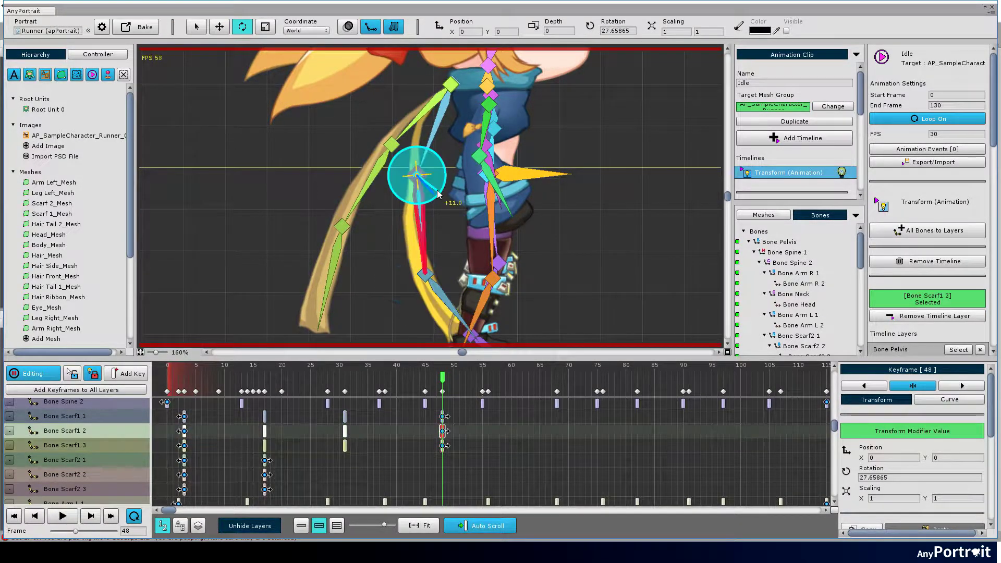
# - Duplicate the Scarf1 keyframes from frame 48 to frame 57 and swing them backward, Bone Scarf1 2 to about -13.71 and Bone Scarf1 3 to about -27.13
pyautogui.moveTo(443, 379); pyautogui.dragTo(437, 451)
pyautogui.click(498, 379)
pyautogui.moveTo(492, 426); pyautogui.dragTo(494, 425)
pyautogui.click(474, 114)
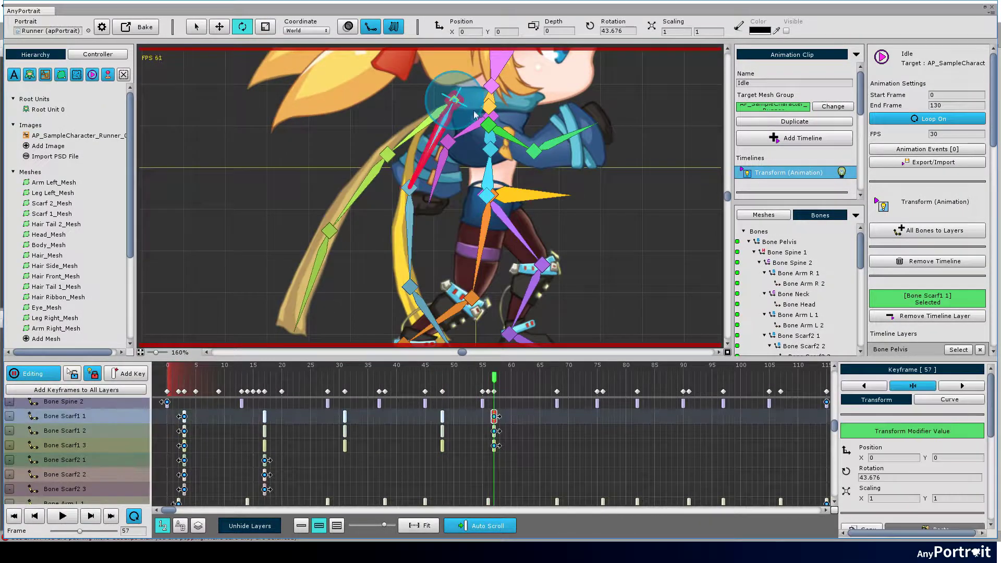
pyautogui.click(494, 430)
pyautogui.moveTo(395, 171); pyautogui.dragTo(390, 179)
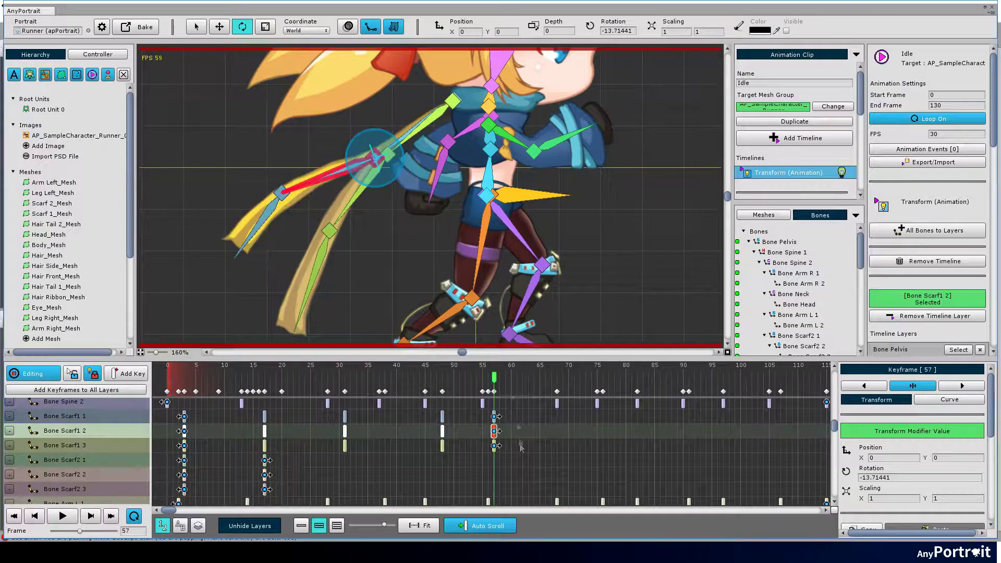
pyautogui.click(494, 446)
pyautogui.moveTo(309, 186); pyautogui.dragTo(307, 212)
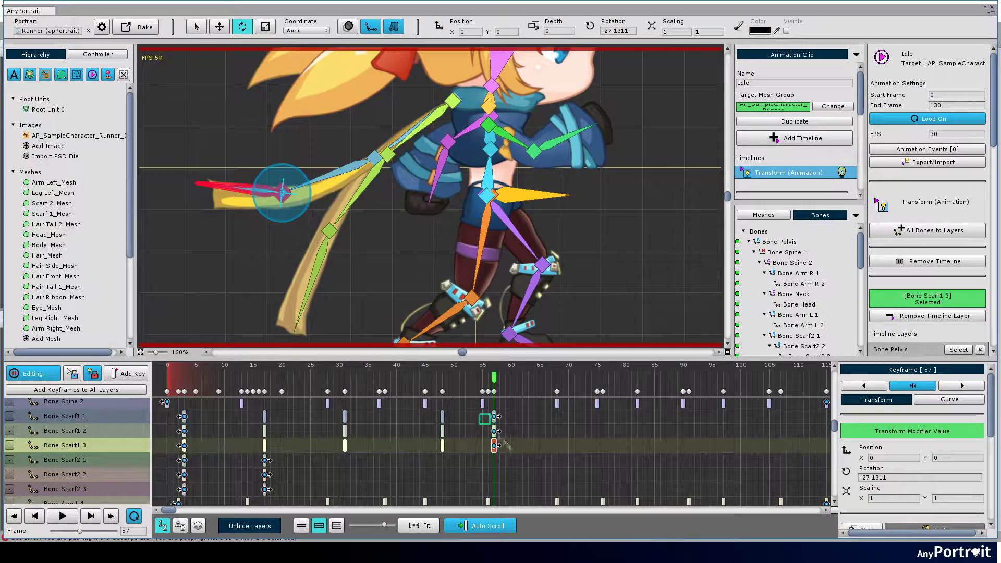
# - Duplicate the three Scarf1 keyframes from frame 57 to frame 66 and those from frame 31 to frame 36
pyautogui.moveTo(504, 442); pyautogui.dragTo(508, 451)
pyautogui.moveTo(494, 430); pyautogui.dragTo(545, 426)
pyautogui.moveTo(545, 380); pyautogui.dragTo(352, 450)
pyautogui.moveTo(344, 424); pyautogui.dragTo(374, 423)
# - At frame 36, swing the Scarf1 bones backward and upward, rotating Bone Scarf1 3 to about -34.06
pyautogui.click(374, 417)
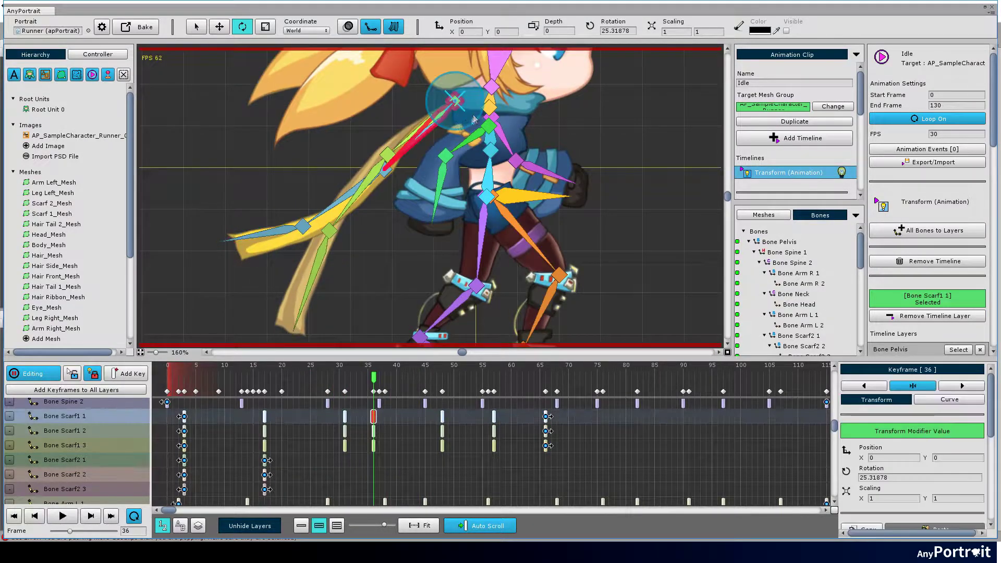
pyautogui.click(373, 431)
pyautogui.click(373, 445)
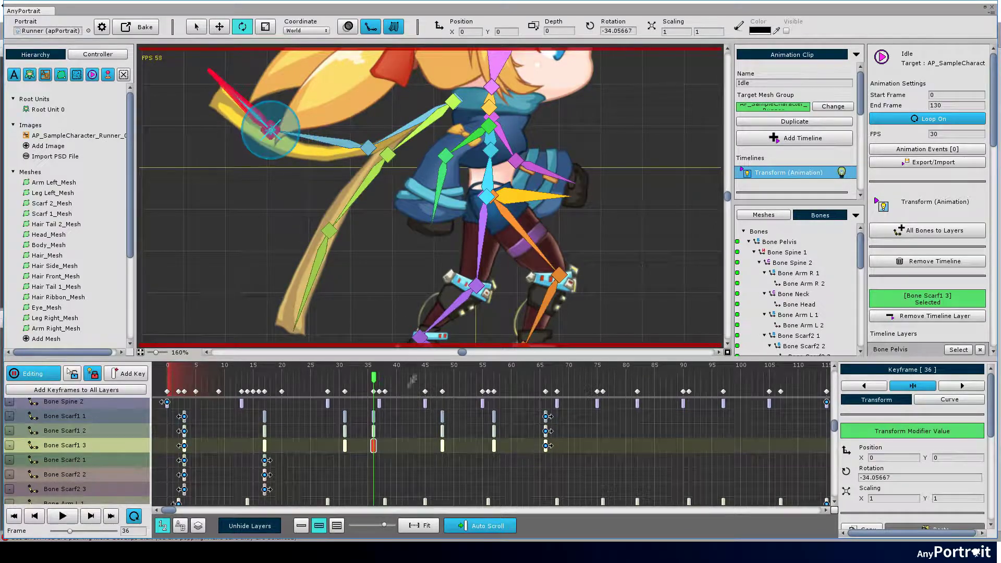
# - Move the three Scarf1 keyframes from frame 48 to frame 45 and those from frame 57 to frame 55
pyautogui.moveTo(374, 377); pyautogui.dragTo(431, 380)
pyautogui.moveTo(420, 416); pyautogui.dragTo(449, 452)
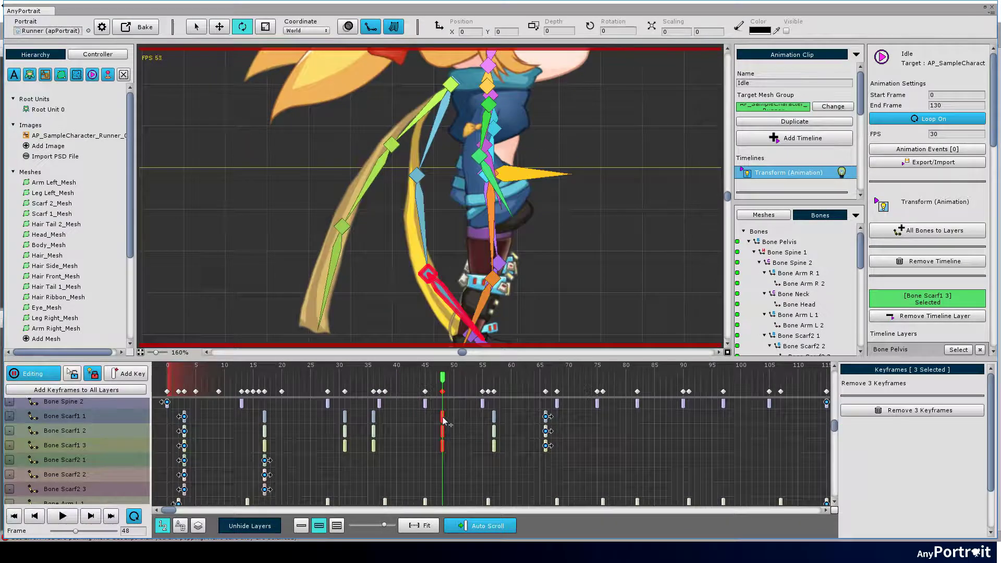
pyautogui.moveTo(426, 420); pyautogui.dragTo(425, 420)
pyautogui.moveTo(426, 380); pyautogui.dragTo(488, 379)
pyautogui.moveTo(484, 413); pyautogui.dragTo(545, 375)
# - At frame 66, swing the Scarf1 bones toward the legs, rotating Bone Scarf1 2 to about 24.51 and Bone Scarf1 3 to about 24.82
pyautogui.click(546, 416)
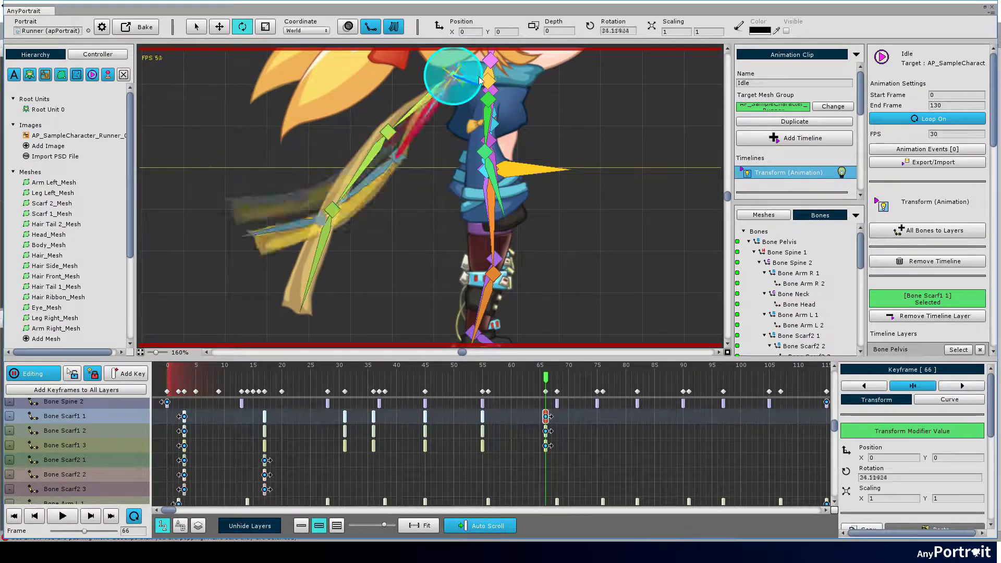
pyautogui.click(544, 431)
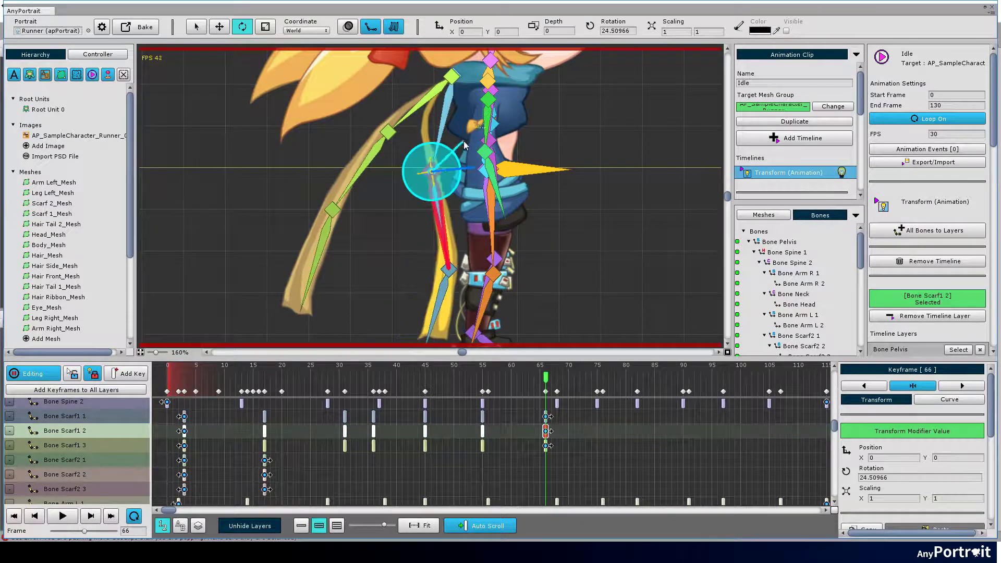
pyautogui.click(545, 445)
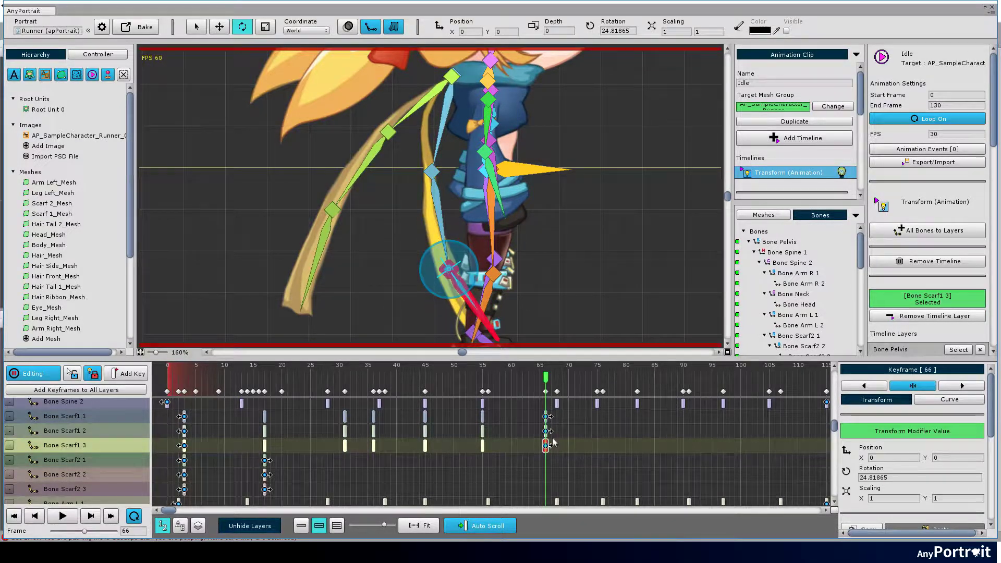
pyautogui.click(545, 416)
# - Duplicate the three Scarf1 keyframes from frame 66 to frame 75
pyautogui.moveTo(546, 376); pyautogui.dragTo(601, 379)
pyautogui.moveTo(538, 421); pyautogui.dragTo(553, 449)
pyautogui.moveTo(546, 427); pyautogui.dragTo(598, 425)
# - At frame 75, rotate all three Scarf1 bones so the scarf swings backward with its end curling upward
pyautogui.click(597, 416)
pyautogui.moveTo(463, 125); pyautogui.dragTo(460, 141)
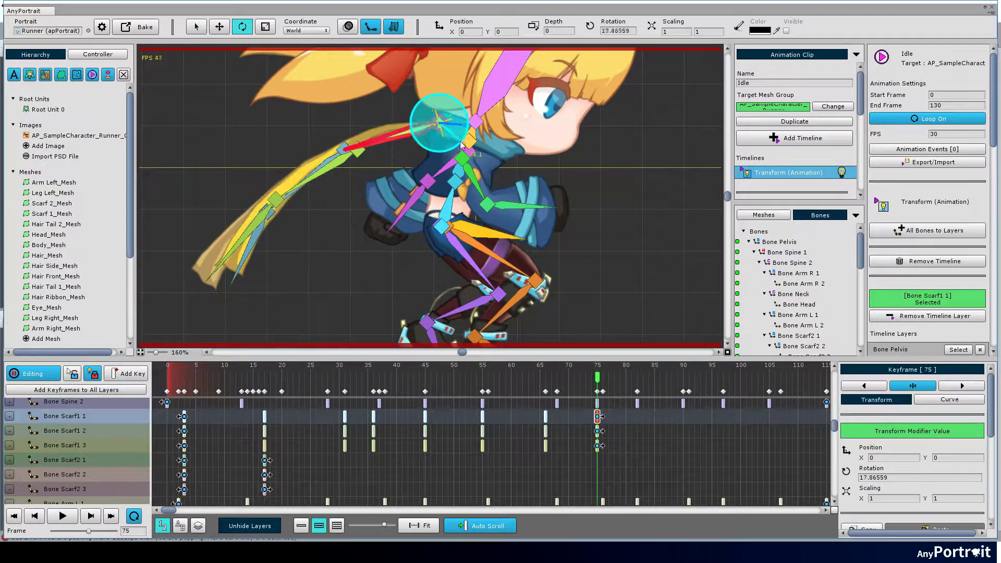
pyautogui.click(597, 431)
pyautogui.moveTo(368, 137); pyautogui.dragTo(374, 165)
pyautogui.click(596, 447)
pyautogui.moveTo(277, 108); pyautogui.dragTo(262, 146)
pyautogui.moveTo(365, 156); pyautogui.dragTo(352, 206)
pyautogui.click(597, 418)
pyautogui.moveTo(439, 164); pyautogui.dragTo(439, 183)
# - Duplicate the Scarf1 keyframes from frame 66 to frame 83, then rotate Bone Scarf1 1 backward and Bone Scarf1 2 to about 17.24
pyautogui.moveTo(597, 377); pyautogui.dragTo(644, 377)
pyautogui.moveTo(525, 417); pyautogui.dragTo(554, 450)
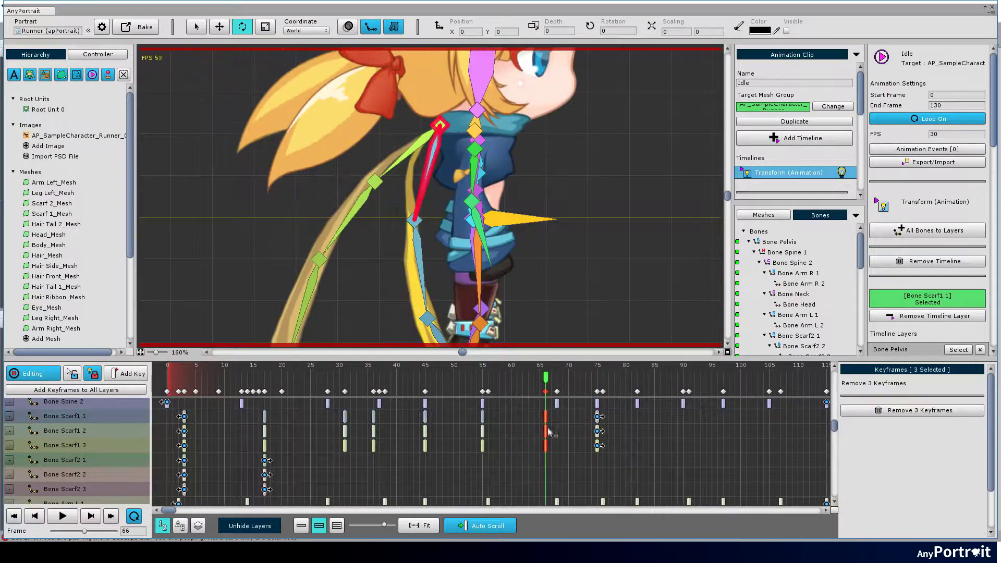
pyautogui.moveTo(640, 425); pyautogui.dragTo(642, 421)
pyautogui.click(643, 416)
pyautogui.moveTo(442, 69); pyautogui.dragTo(443, 85)
pyautogui.click(369, 166)
pyautogui.moveTo(386, 168); pyautogui.dragTo(392, 156)
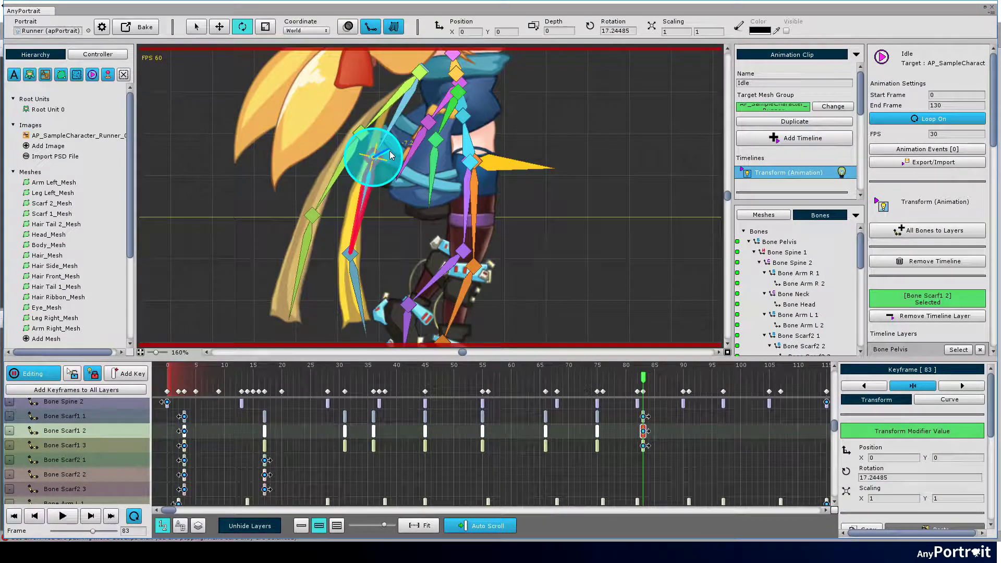
# - Duplicate the Scarf1 keyframes from frame 75 to frame 90, rotating Bone Scarf1 1 to about 25.79 and Bone Scarf1 2 to about -30.78
pyautogui.moveTo(643, 377); pyautogui.dragTo(682, 377)
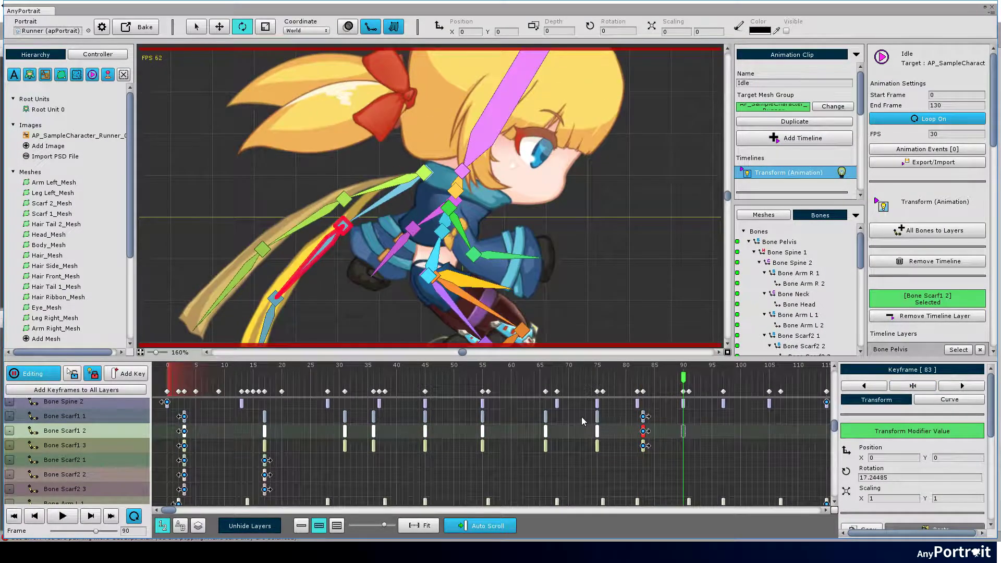
pyautogui.moveTo(587, 414); pyautogui.dragTo(601, 445)
pyautogui.click(596, 417)
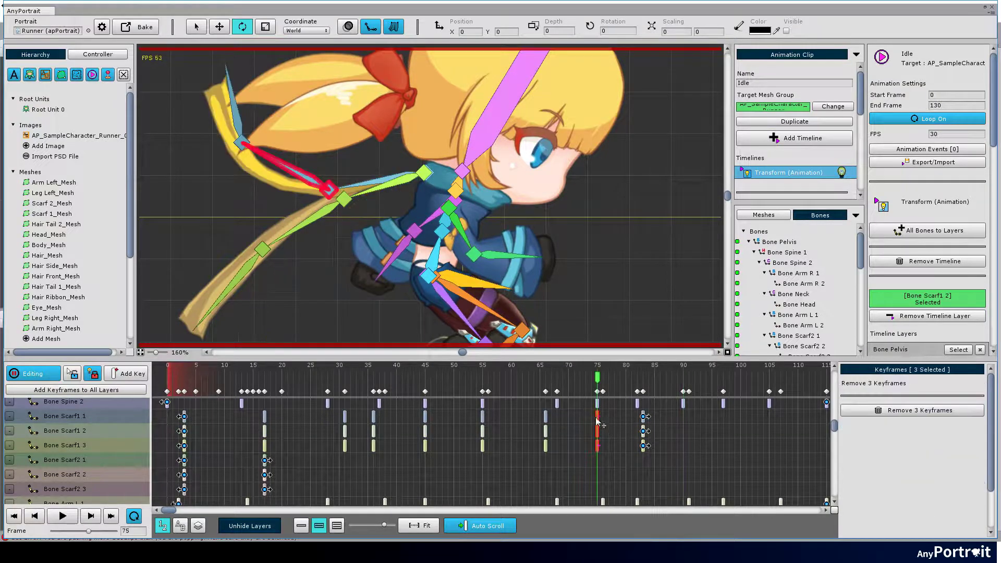
pyautogui.click(683, 416)
pyautogui.moveTo(445, 179); pyautogui.dragTo(444, 170)
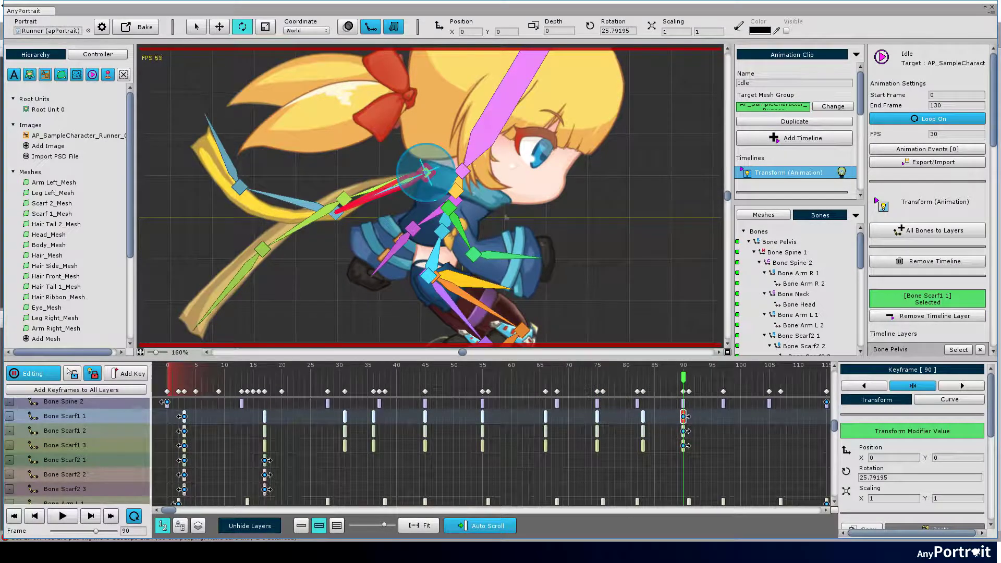
pyautogui.click(683, 432)
pyautogui.moveTo(354, 221); pyautogui.dragTo(354, 219)
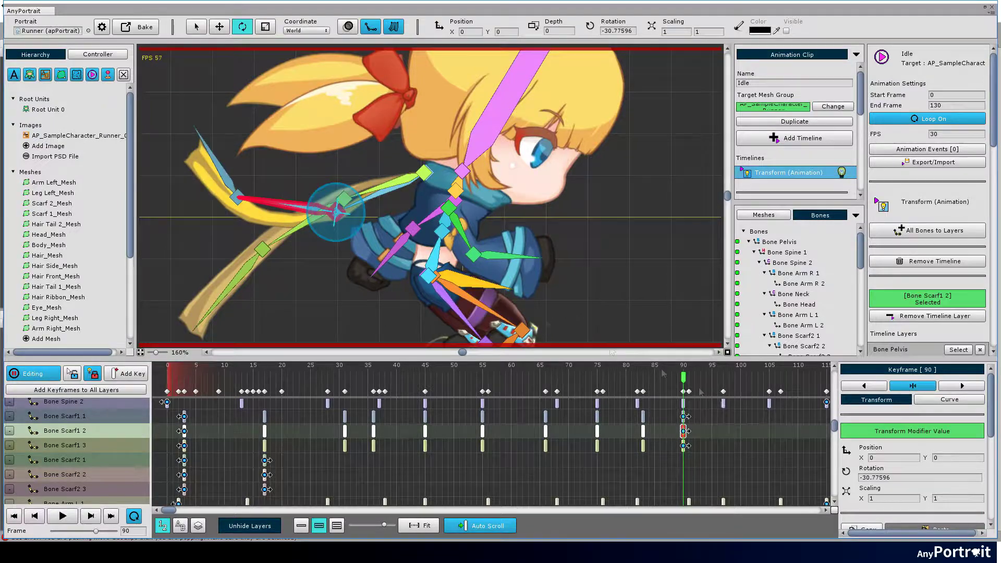
# - Duplicate the Scarf1 keyframes from frame 83 to frame 97 and swing them forward, Bone Scarf1 1 to about 40.76 and Bone Scarf1 3 to about 17.25
pyautogui.moveTo(630, 409); pyautogui.dragTo(586, 452)
pyautogui.moveTo(650, 428); pyautogui.dragTo(646, 427)
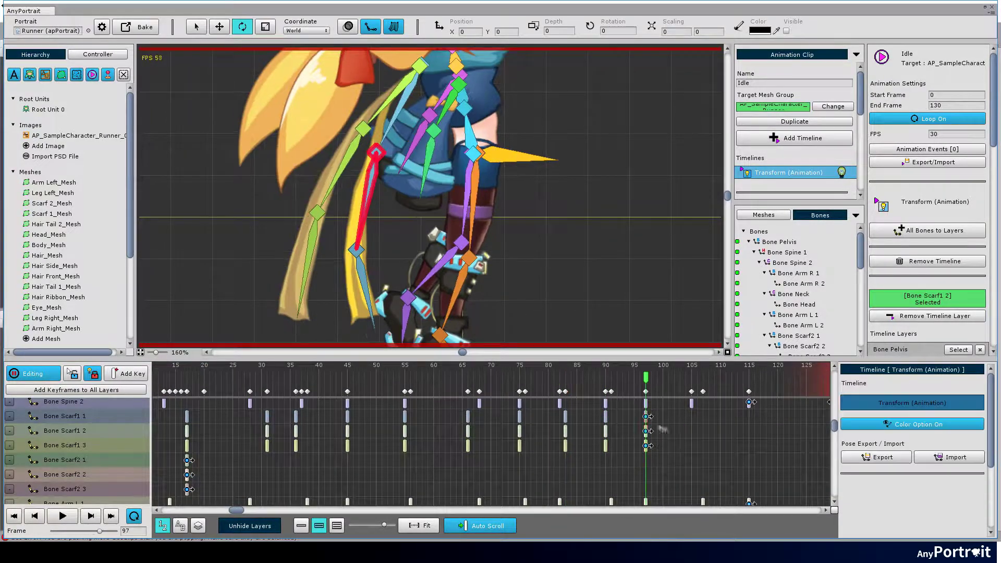
pyautogui.click(416, 89)
pyautogui.moveTo(438, 80); pyautogui.dragTo(441, 76)
pyautogui.click(645, 431)
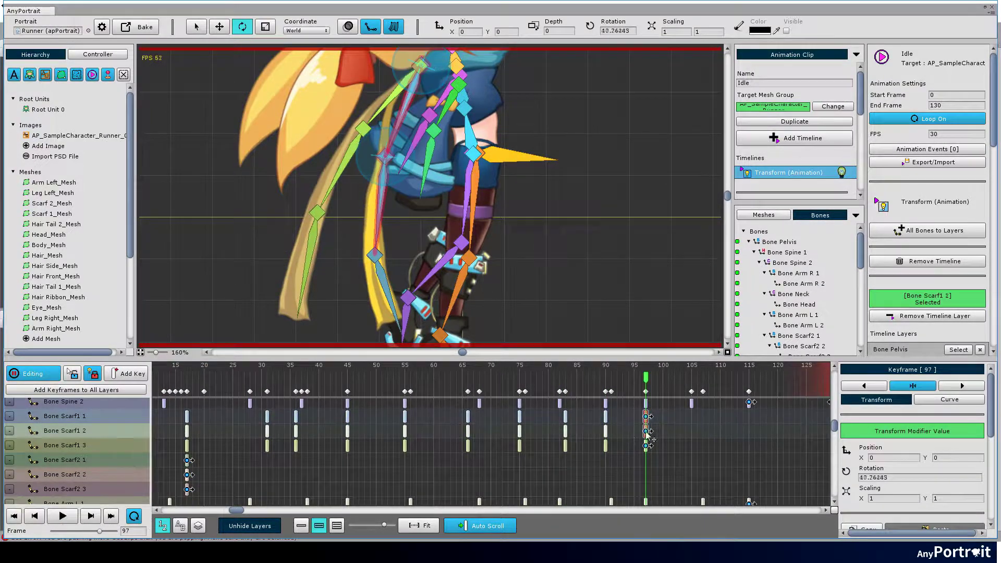
pyautogui.moveTo(407, 162); pyautogui.dragTo(408, 154)
pyautogui.click(645, 445)
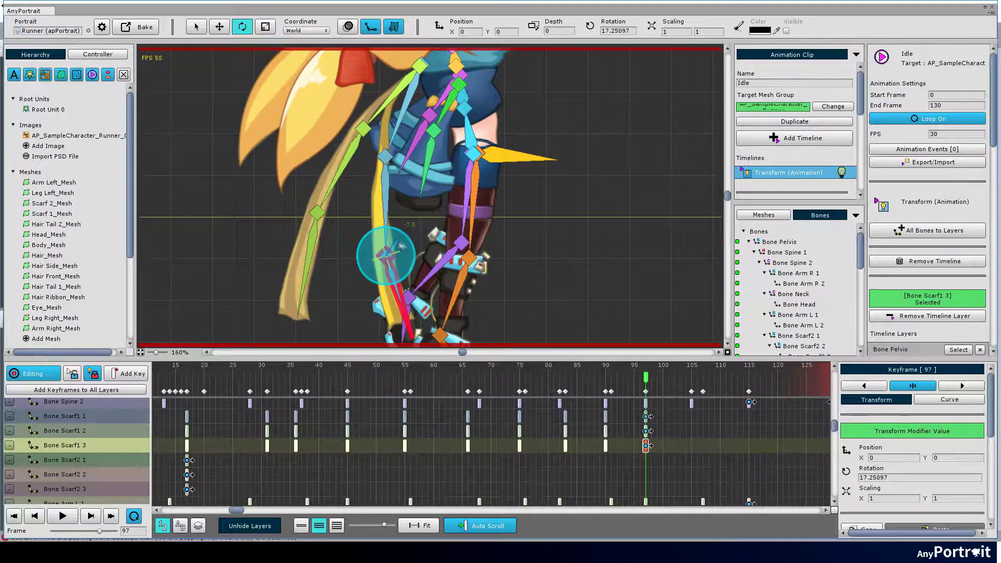
pyautogui.moveTo(398, 241); pyautogui.dragTo(398, 242)
# - Duplicate the Scarf1 keyframes from frame 90 to frame 105 and raise the scarf, rotating Bone Scarf1 1 and setting Bone Scarf1 2 to about -37.93
pyautogui.moveTo(644, 378); pyautogui.dragTo(697, 378)
pyautogui.moveTo(603, 421); pyautogui.dragTo(604, 424)
pyautogui.moveTo(614, 451); pyautogui.dragTo(604, 414)
pyautogui.click(692, 421)
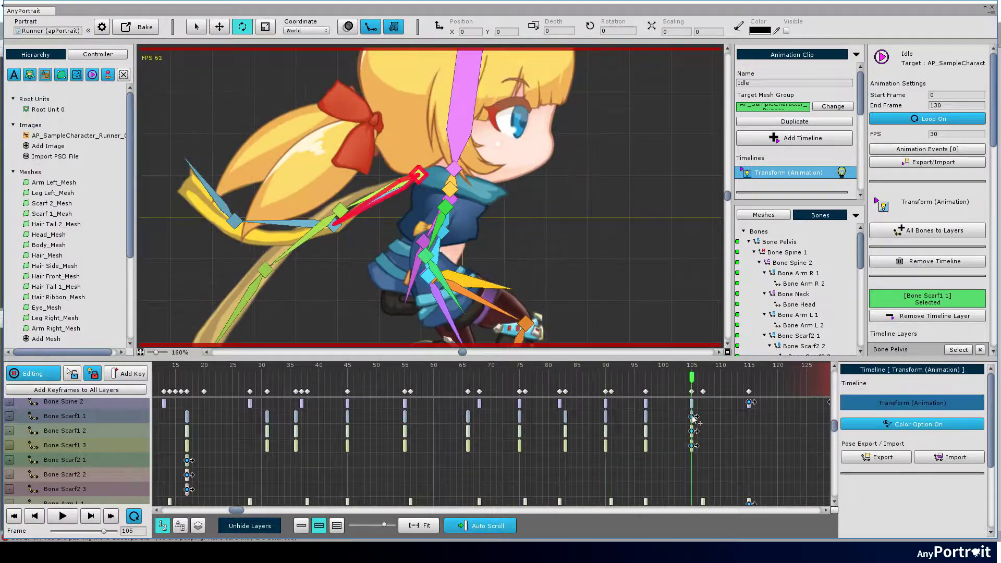
pyautogui.moveTo(438, 176); pyautogui.dragTo(436, 185)
pyautogui.click(691, 431)
pyautogui.moveTo(344, 202); pyautogui.dragTo(342, 207)
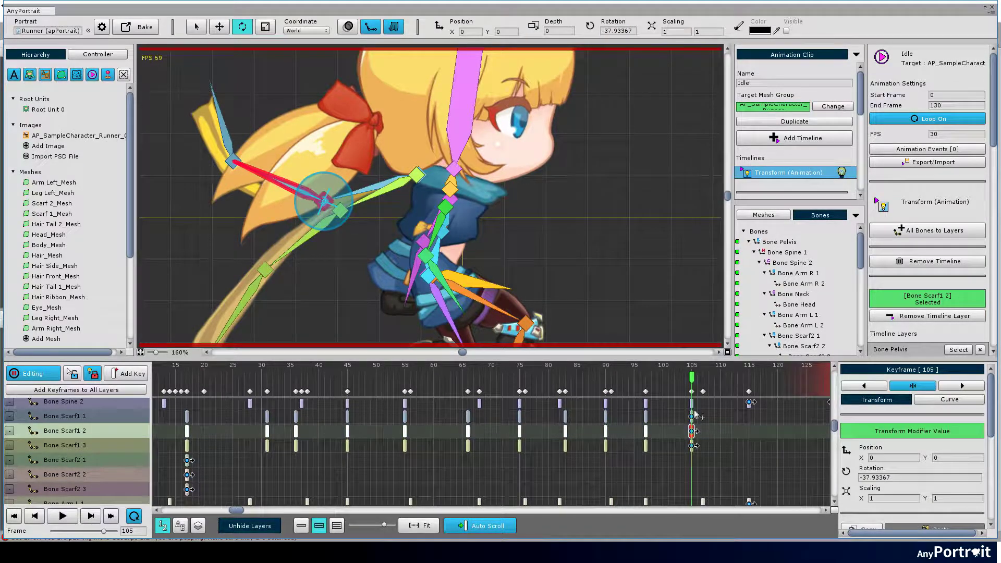
# - Duplicate the Scarf1 keyframes from frame 105 to frame 117 and lower the scarf, rotating Bone Scarf1 1 to about 61.66 and adjusting the other two bones
pyautogui.moveTo(694, 415); pyautogui.dragTo(684, 449)
pyautogui.moveTo(760, 427); pyautogui.dragTo(760, 431)
pyautogui.click(760, 431)
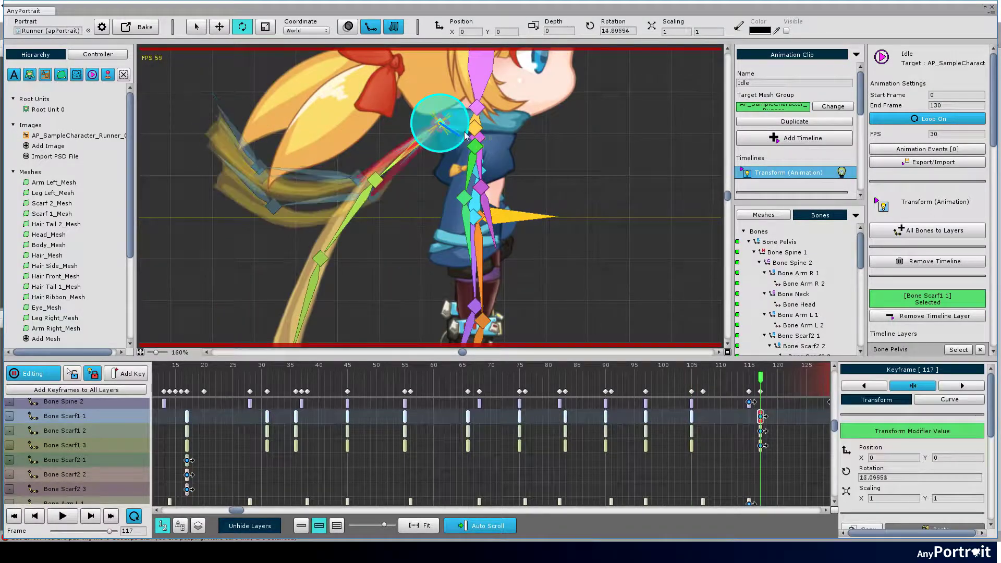
pyautogui.moveTo(409, 208); pyautogui.dragTo(405, 186)
pyautogui.click(345, 313)
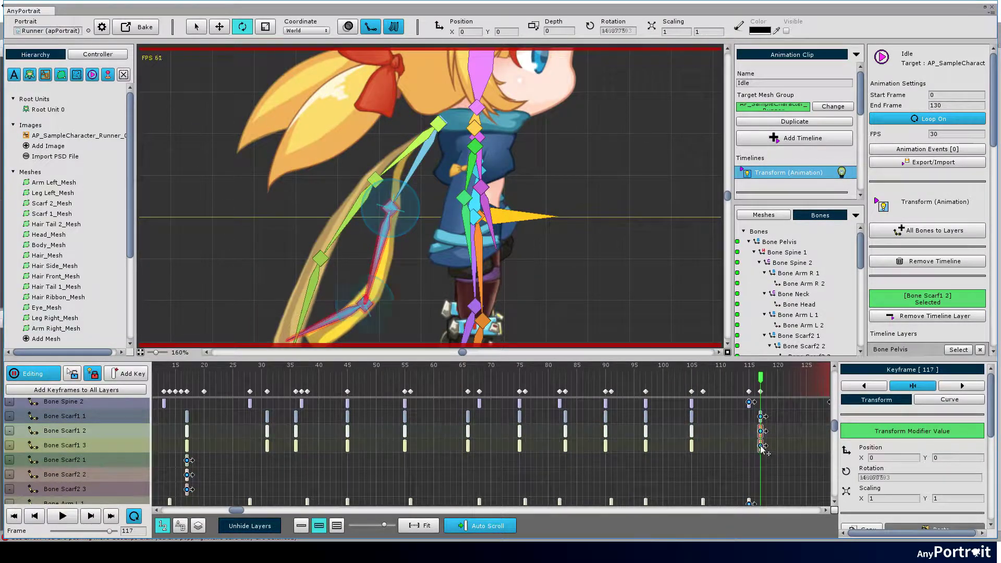
pyautogui.moveTo(386, 281); pyautogui.dragTo(386, 282)
pyautogui.click(761, 415)
pyautogui.moveTo(718, 433); pyautogui.dragTo(589, 433)
pyautogui.moveTo(465, 137); pyautogui.dragTo(462, 125)
# - Play back the Idle animation to examine the Scarf1 swing across the loop
pyautogui.moveTo(637, 372); pyautogui.dragTo(712, 382)
pyautogui.press('space')
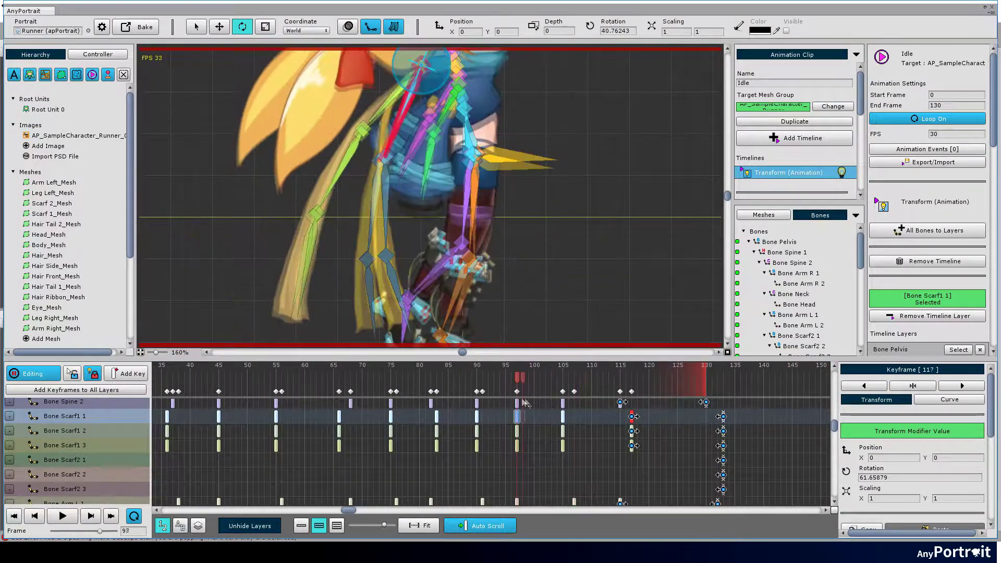
pyautogui.scroll(-5, 433, 251)
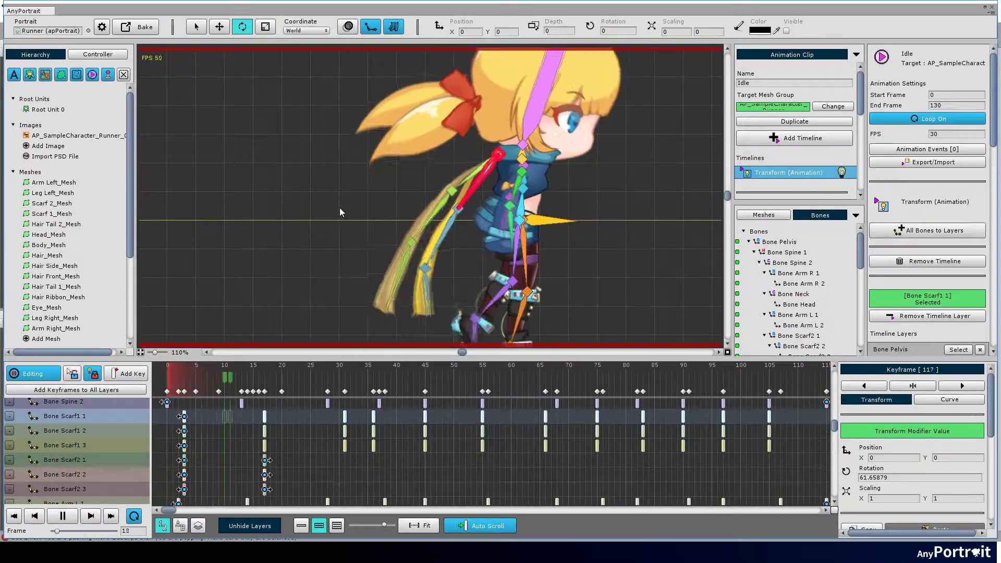
pyautogui.press('space')
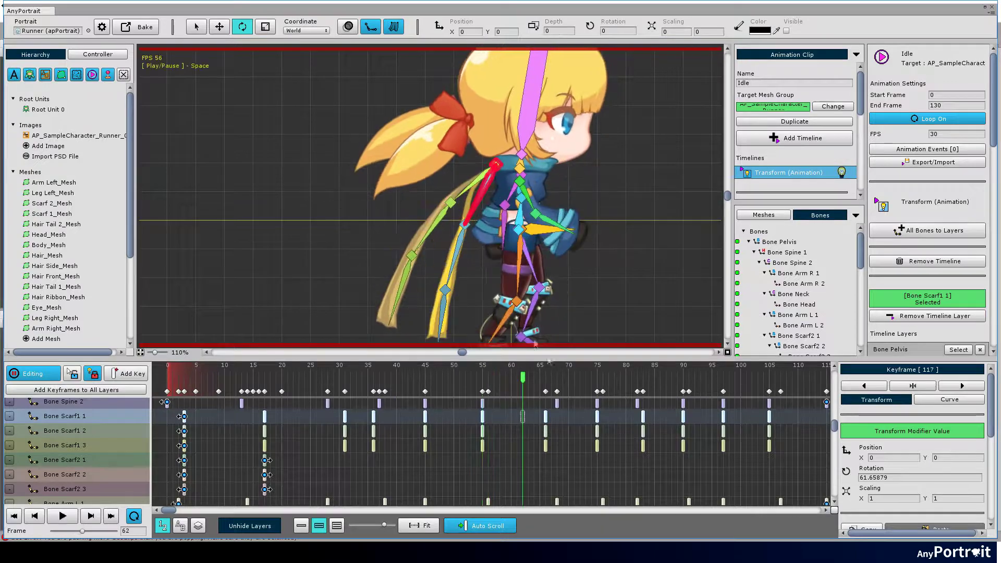
# - At frame 31, swing the scarf end toward the legs with Bone Scarf1 3 at about 27.92, and move the three Scarf1 keyframes to frame 27
pyautogui.moveTo(519, 381); pyautogui.dragTo(311, 414)
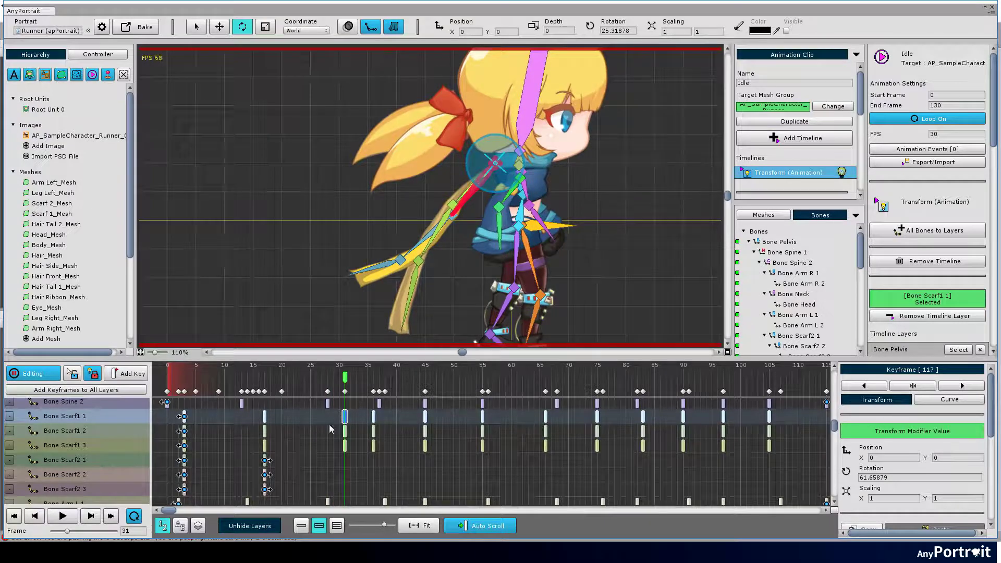
pyautogui.moveTo(340, 397)
pyautogui.mouseDown()
pyautogui.moveTo(276, 394)
pyautogui.moveTo(347, 401)
pyautogui.mouseUp()
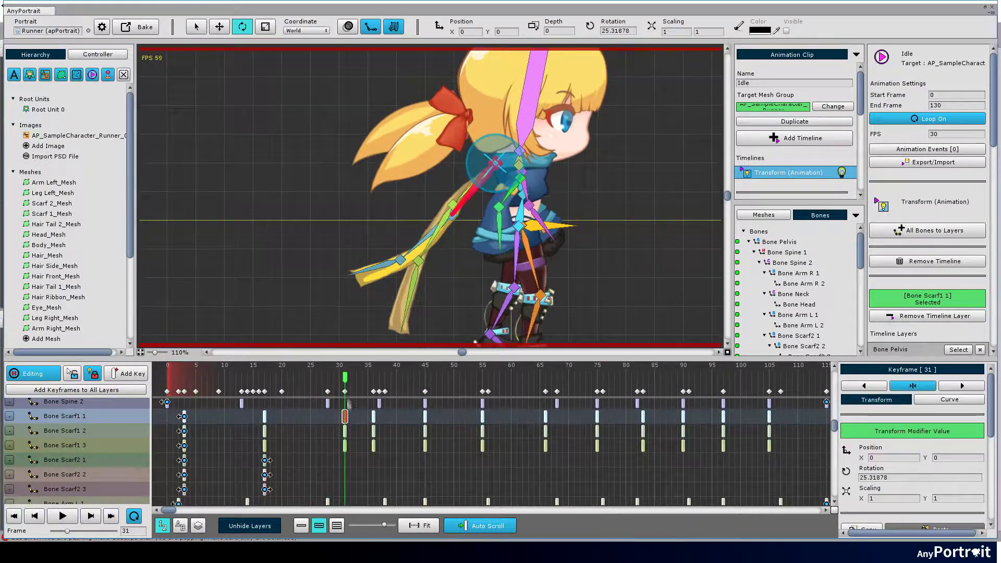
pyautogui.scroll(1, 476, 213)
pyautogui.moveTo(518, 162); pyautogui.dragTo(519, 161)
pyautogui.click(345, 431)
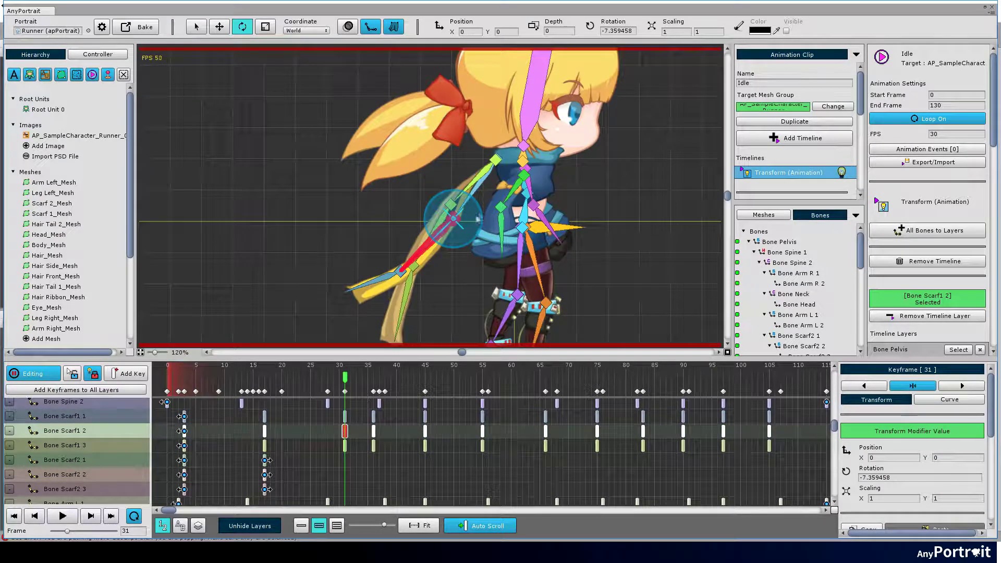
pyautogui.click(345, 445)
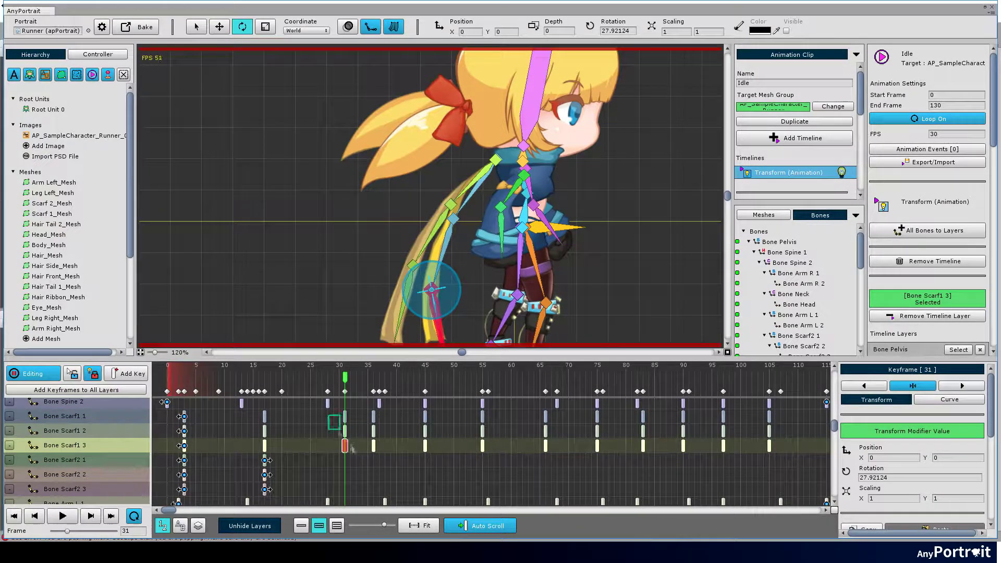
pyautogui.moveTo(352, 450); pyautogui.dragTo(336, 412)
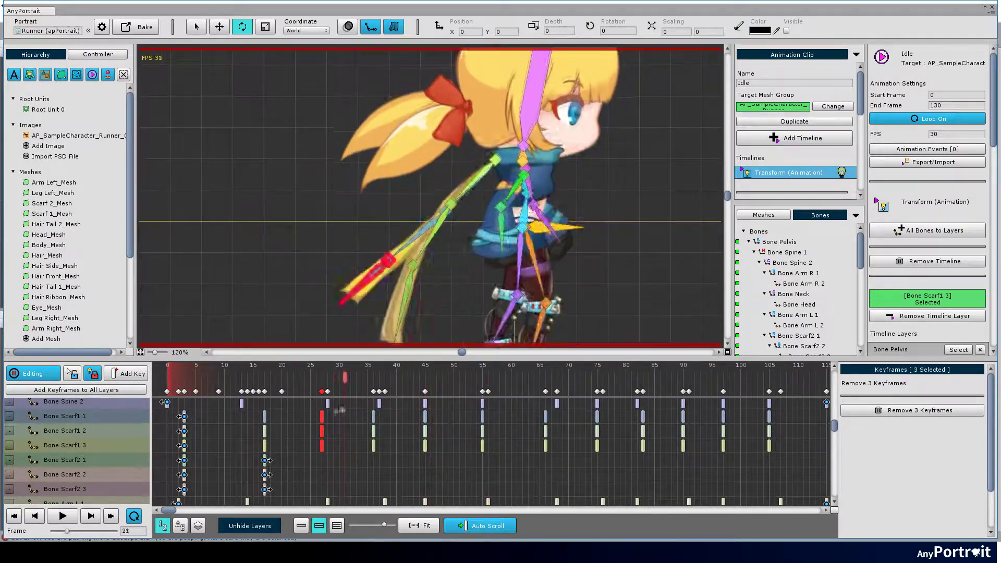
# - Play and scrub through the Idle animation to examine how both scarves swing across the loop
pyautogui.press('space')
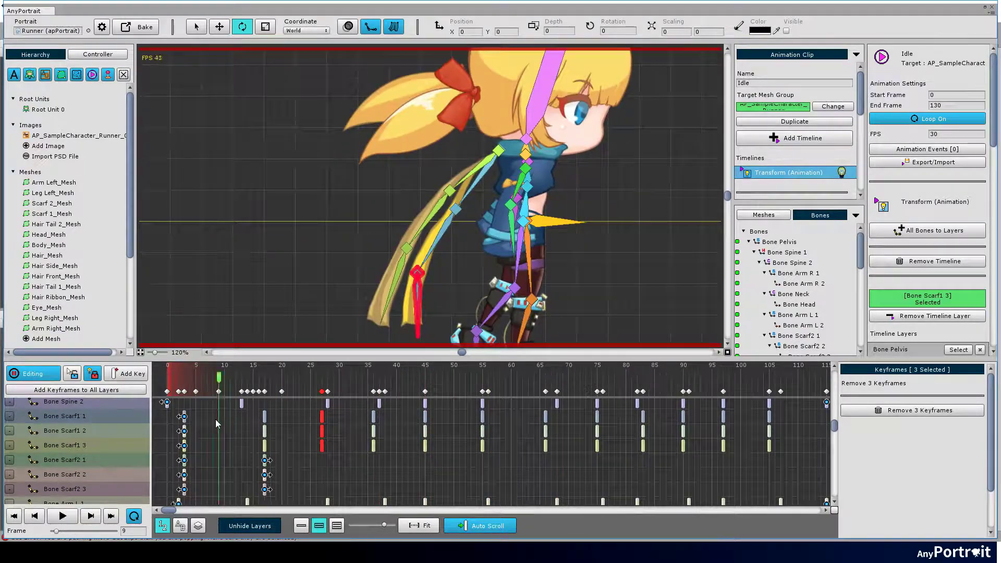
pyautogui.press('space')
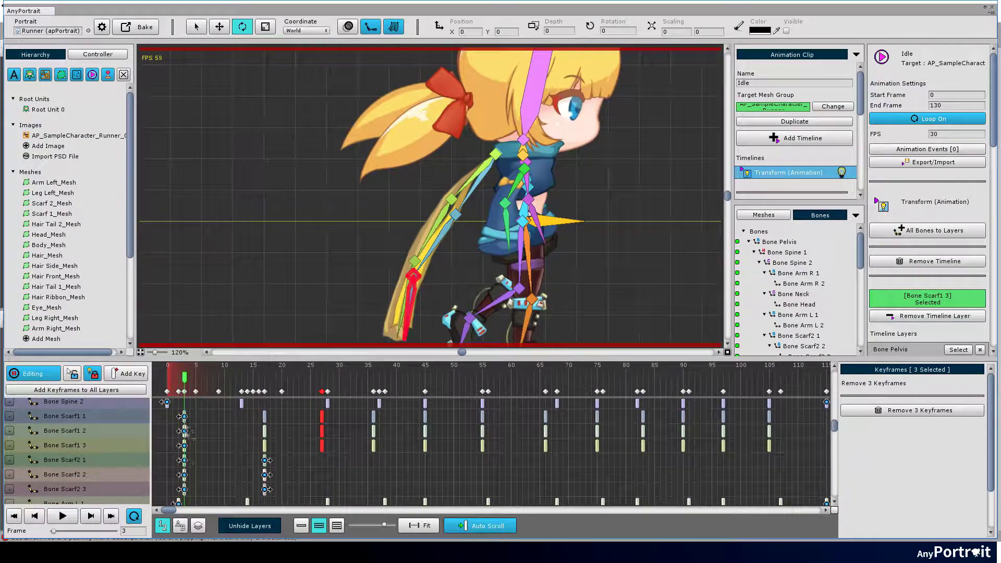
pyautogui.click(184, 461)
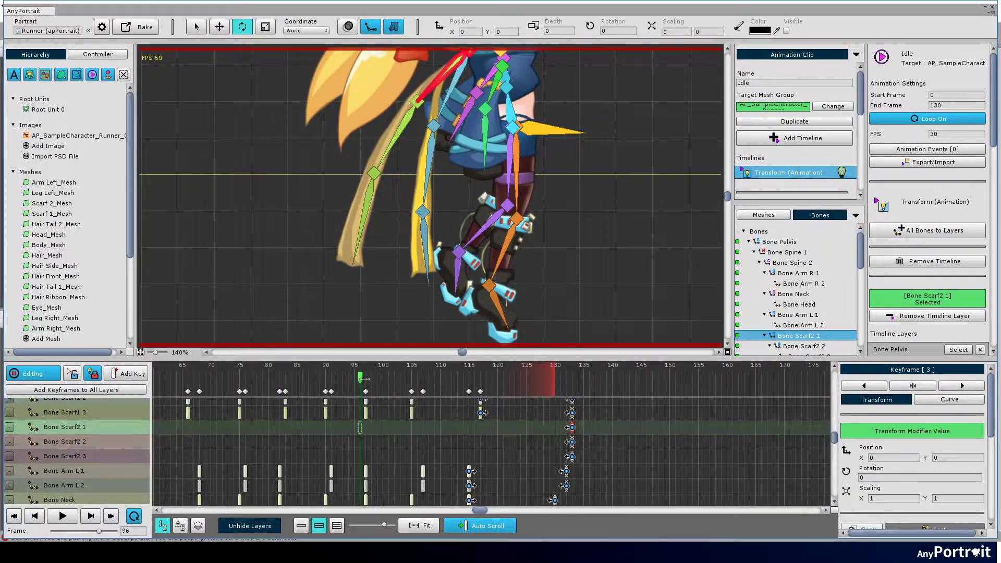
pyautogui.moveTo(361, 379); pyautogui.dragTo(452, 392)
pyautogui.moveTo(266, 401); pyautogui.dragTo(251, 396)
pyautogui.moveTo(209, 384); pyautogui.dragTo(565, 384)
pyautogui.click(171, 391)
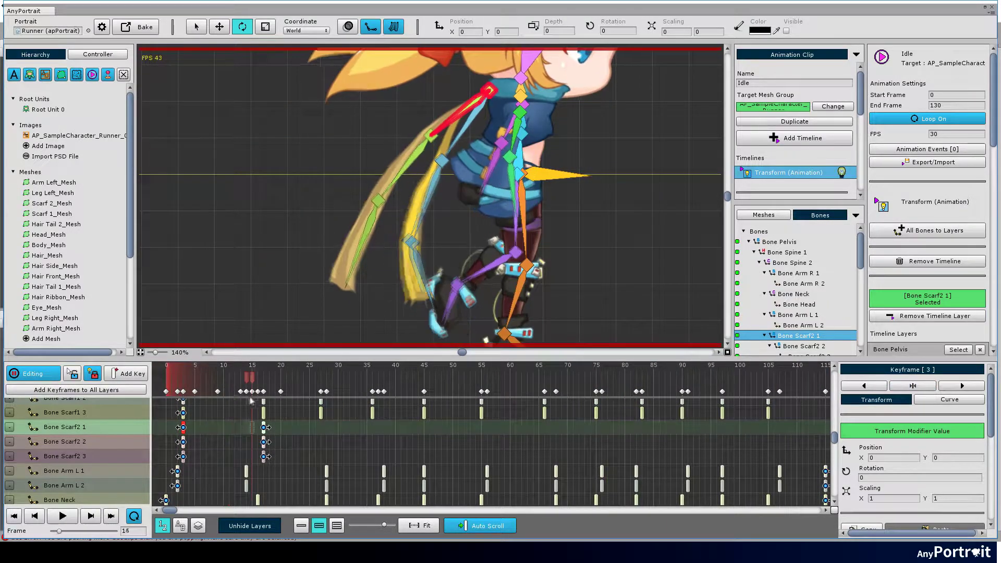
# - At frame 17, raise the Scarf1 chain, rotating Bone Scarf1 1, setting Bone Scarf1 2 to about -8.88 and Bone Scarf1 3 to about -17.77
pyautogui.moveTo(315, 406); pyautogui.dragTo(263, 422)
pyautogui.scroll(3, 265, 427)
pyautogui.click(263, 427)
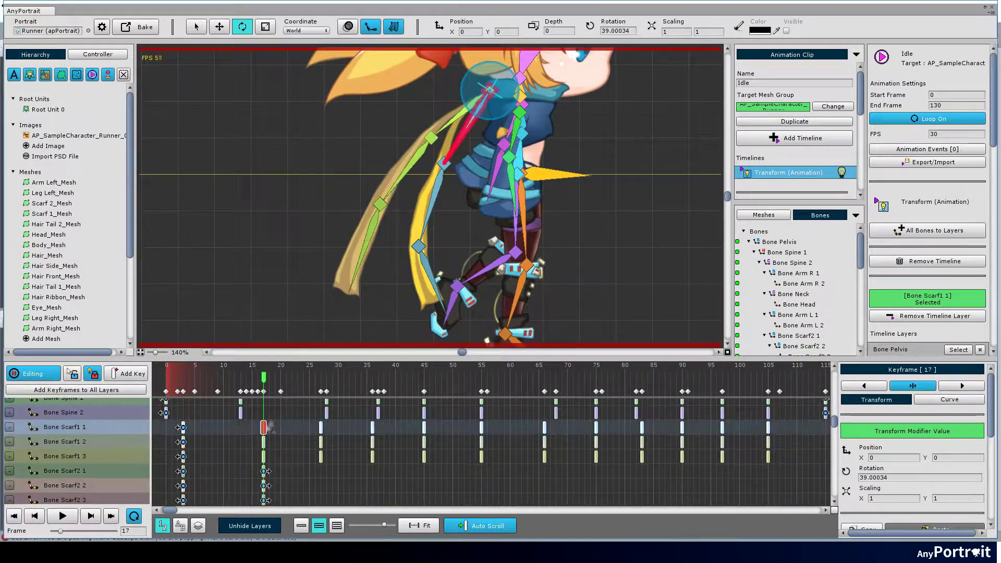
pyautogui.click(426, 172)
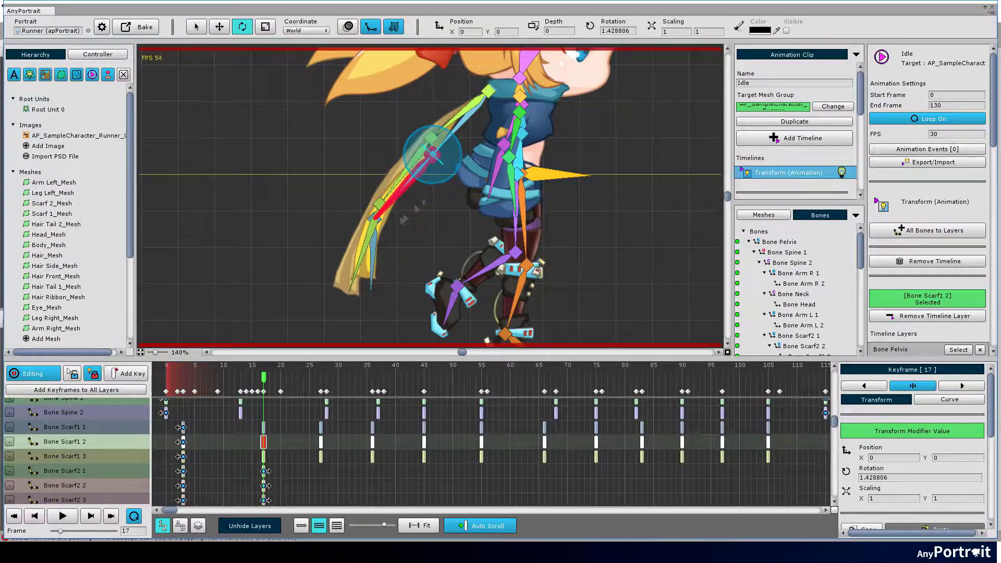
pyautogui.click(378, 205)
pyautogui.moveTo(392, 240); pyautogui.dragTo(391, 243)
pyautogui.click(428, 167)
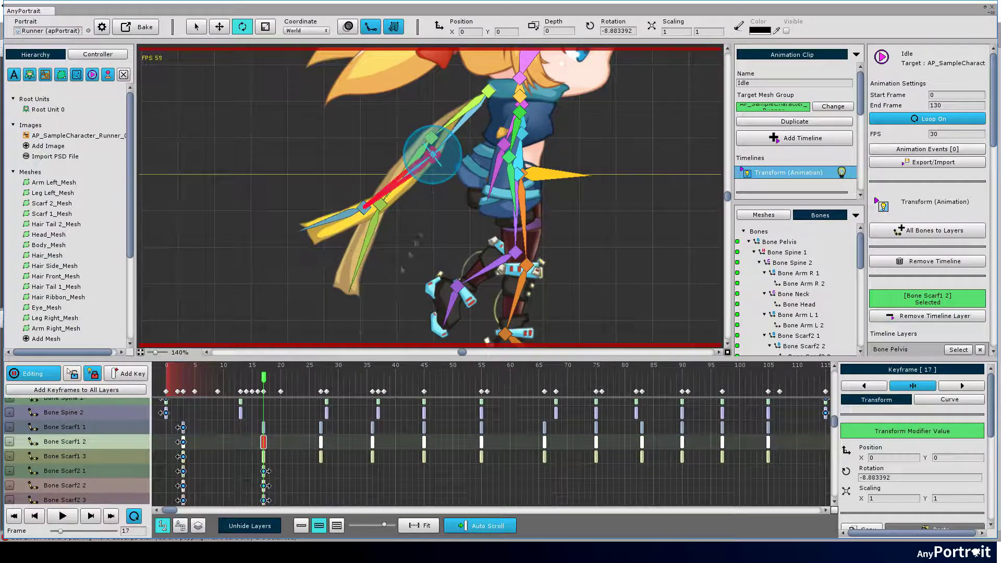
# - At frame 17, raise the Scarf2 chain to follow Scarf1, with Bone Scarf2 1 at about -7.19
pyautogui.moveTo(264, 377); pyautogui.dragTo(264, 442)
pyautogui.click(498, 119)
pyautogui.click(264, 471)
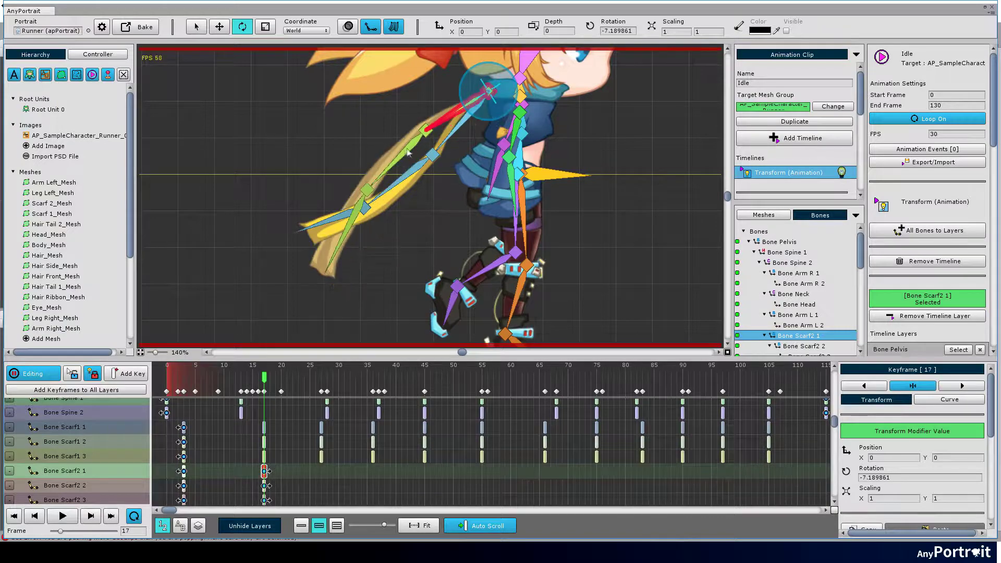
pyautogui.click(339, 174)
# - Duplicate the Scarf2 keyframes from frame 17 to frame 27 and lower the scarf, setting Bone Scarf2 2 to about 24.04
pyautogui.moveTo(265, 500); pyautogui.dragTo(324, 500)
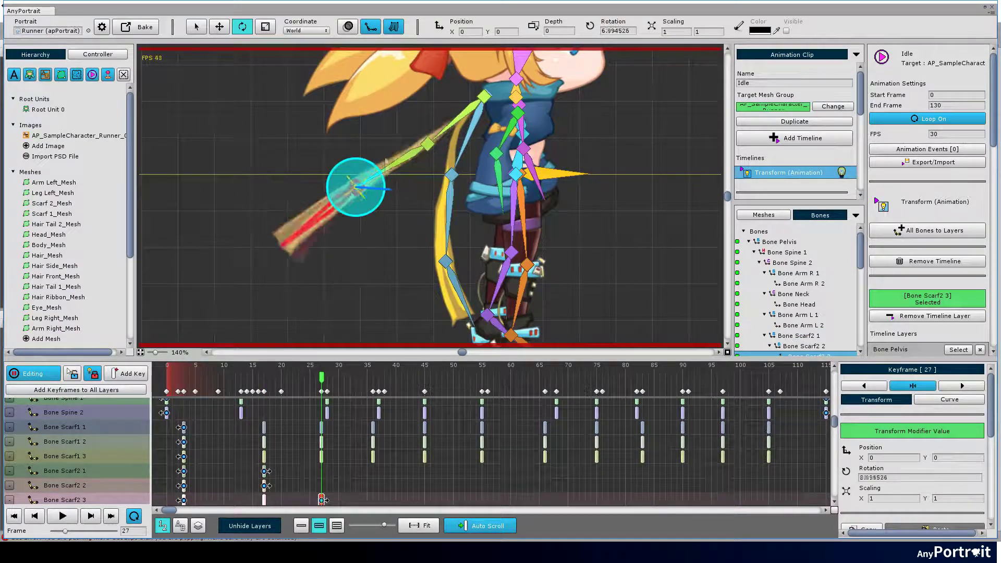
pyautogui.moveTo(265, 471); pyautogui.dragTo(322, 471)
pyautogui.click(417, 176)
pyautogui.moveTo(433, 219); pyautogui.dragTo(417, 185)
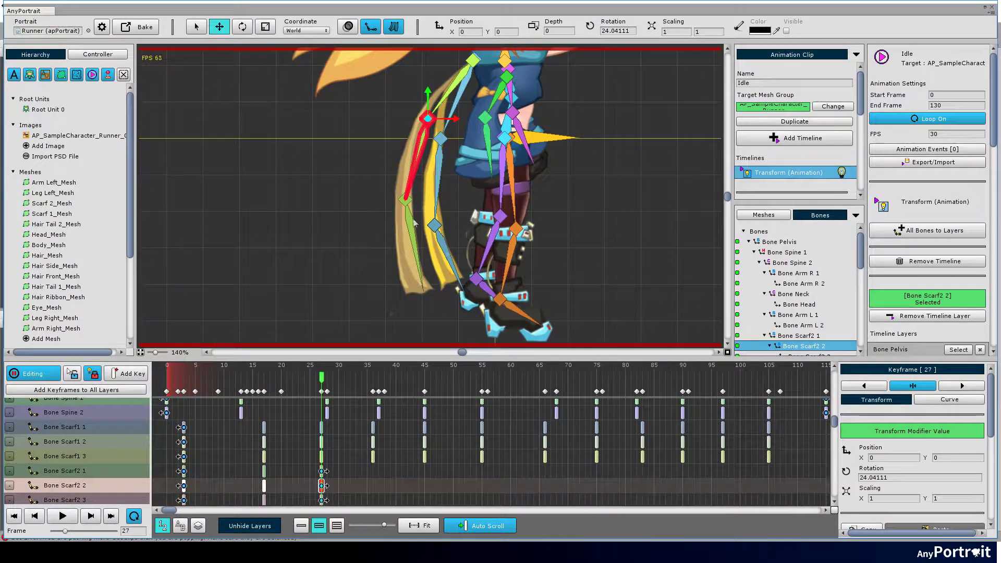
pyautogui.click(412, 219)
pyautogui.click(405, 224)
pyautogui.moveTo(405, 224); pyautogui.dragTo(400, 194)
pyautogui.scroll(3, 313, 437)
# - Duplicate the Scarf2 keyframes from frame 27 to frame 36 and raise the scarf, setting Bone Scarf2 2 to about -4.44
pyautogui.moveTo(310, 428); pyautogui.dragTo(375, 439)
pyautogui.moveTo(396, 156); pyautogui.dragTo(395, 183)
pyautogui.press('e')
pyautogui.moveTo(417, 157); pyautogui.dragTo(340, 176)
pyautogui.click(376, 137)
pyautogui.click(312, 170)
pyautogui.click(367, 128)
pyautogui.moveTo(414, 132); pyautogui.dragTo(412, 135)
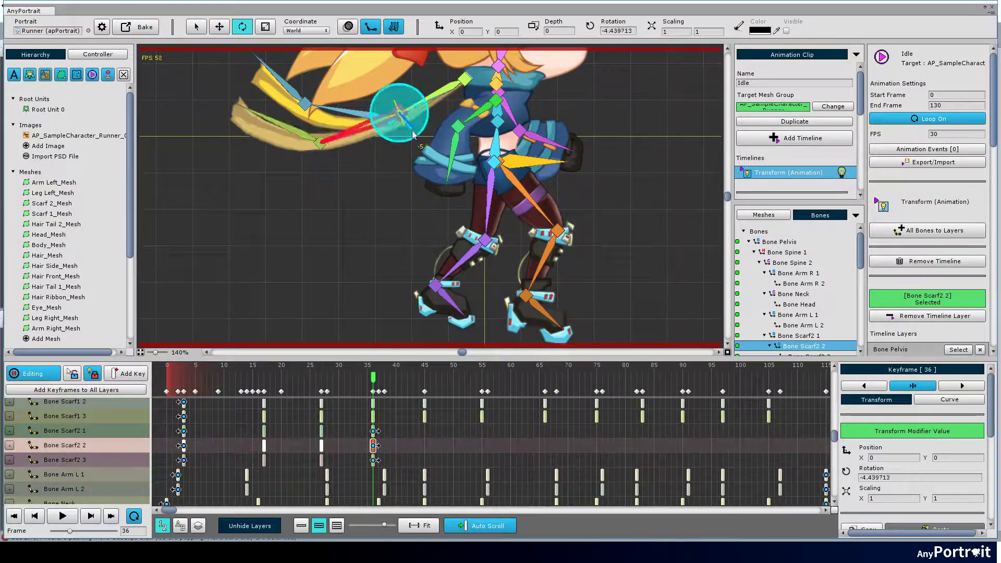
# - Duplicate the Scarf2 keyframes to frame 45 and lower the scarf, with Bone Scarf2 1 at about 14.66 and Bone Scarf2 3 at about 25.81
pyautogui.moveTo(382, 459); pyautogui.dragTo(384, 463)
pyautogui.moveTo(373, 445); pyautogui.dragTo(424, 445)
pyautogui.click(437, 73)
pyautogui.moveTo(482, 73); pyautogui.dragTo(484, 52)
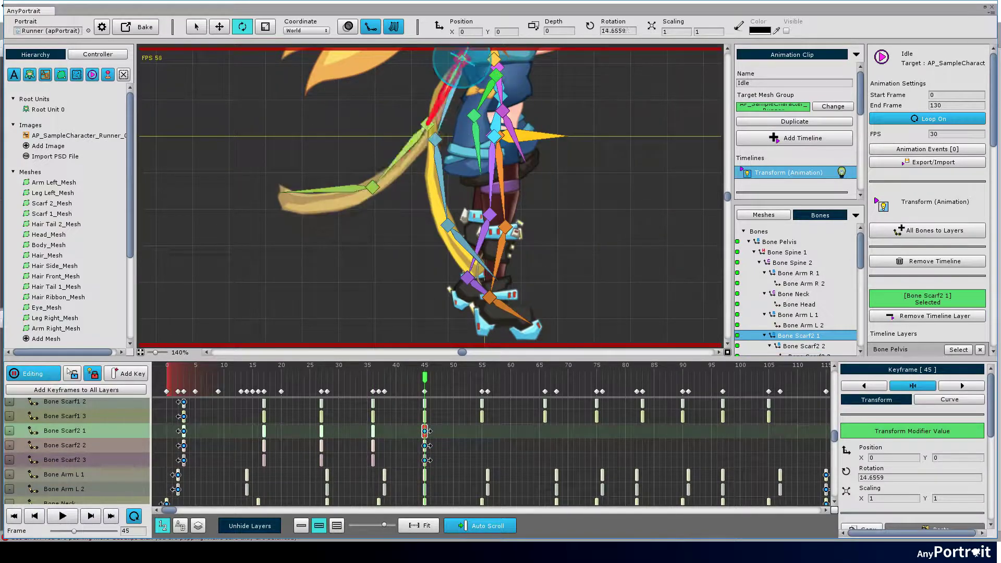
pyautogui.click(404, 149)
pyautogui.moveTo(450, 134); pyautogui.dragTo(447, 121)
pyautogui.click(421, 237)
pyautogui.moveTo(457, 224); pyautogui.dragTo(454, 199)
# - Duplicate the Scarf2 keyframes from frame 45 to frame 55 and raise the scarf by rotating its three bones
pyautogui.moveTo(424, 376); pyautogui.dragTo(482, 376)
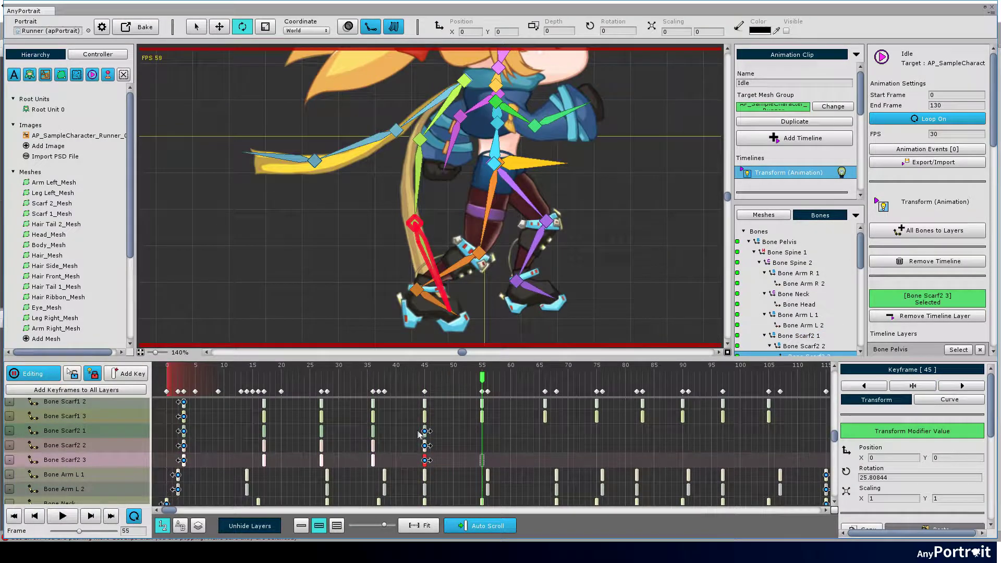
pyautogui.moveTo(417, 425); pyautogui.dragTo(434, 464)
pyautogui.moveTo(424, 445); pyautogui.dragTo(482, 446)
pyautogui.click(482, 445)
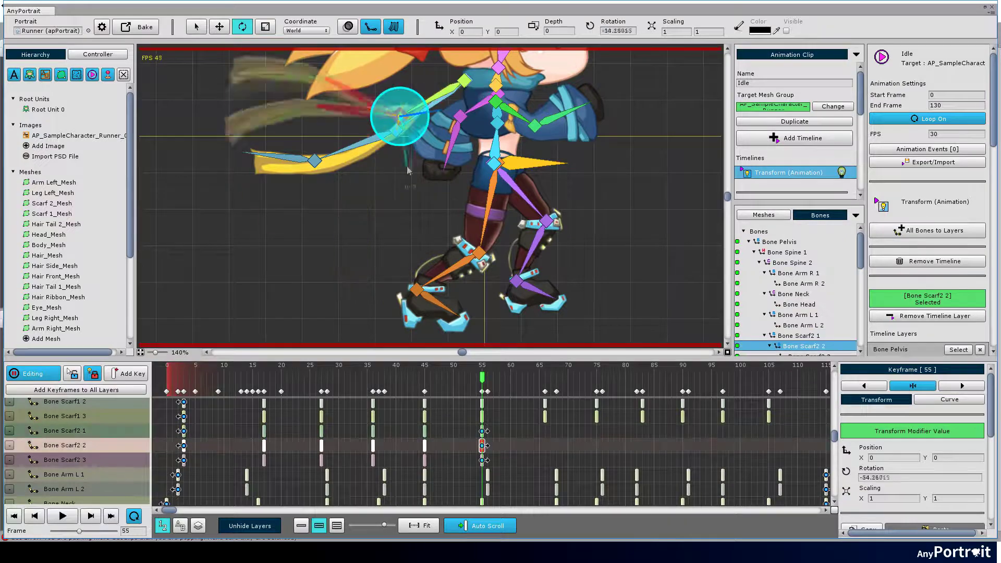
pyautogui.click(482, 459)
pyautogui.moveTo(350, 206); pyautogui.dragTo(355, 232)
# - Duplicate the Scarf2 keyframes from frame 55 to frame 66 and lower the scarf by rotating its three bones
pyautogui.moveTo(468, 428); pyautogui.dragTo(497, 472)
pyautogui.moveTo(482, 445); pyautogui.dragTo(545, 445)
pyautogui.click(545, 430)
pyautogui.moveTo(498, 151); pyautogui.dragTo(499, 125)
pyautogui.click(439, 243)
pyautogui.moveTo(486, 225); pyautogui.dragTo(488, 199)
pyautogui.click(464, 319)
pyautogui.moveTo(502, 307); pyautogui.dragTo(504, 279)
# - Duplicate the Scarf2 keyframes from frame 66 to frame 75 and raise the scarf, setting Bone Scarf2 3 to about -48.92
pyautogui.moveTo(546, 373); pyautogui.dragTo(596, 373)
pyautogui.moveTo(534, 425); pyautogui.dragTo(596, 445)
pyautogui.click(596, 430)
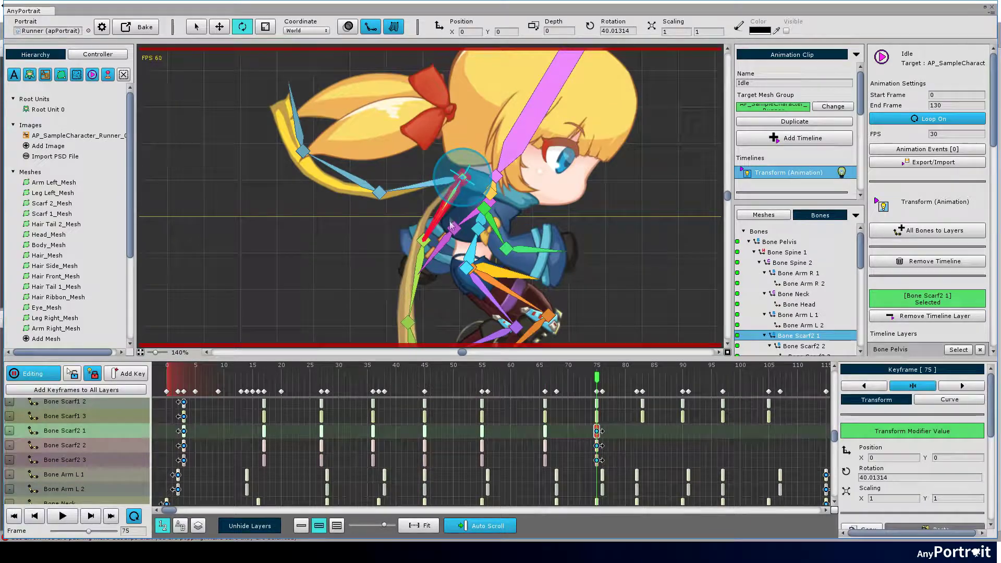
pyautogui.moveTo(449, 189); pyautogui.dragTo(450, 170)
pyautogui.click(383, 259)
pyautogui.moveTo(390, 238); pyautogui.dragTo(387, 208)
pyautogui.click(281, 229)
pyautogui.moveTo(307, 236); pyautogui.dragTo(304, 208)
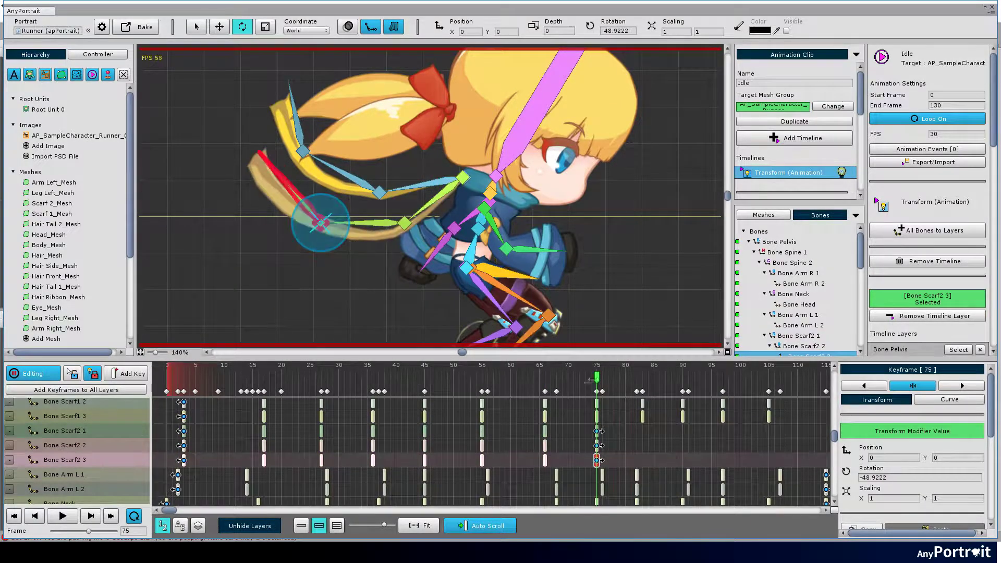
# - Duplicate the Scarf2 keyframes from frame 75 to frame 83 and lower the scarf by rotating its three bones
pyautogui.moveTo(596, 374); pyautogui.dragTo(602, 374)
pyautogui.moveTo(588, 466); pyautogui.dragTo(607, 424)
pyautogui.moveTo(597, 445); pyautogui.dragTo(643, 445)
pyautogui.click(642, 430)
pyautogui.moveTo(417, 131); pyautogui.dragTo(430, 149)
pyautogui.click(410, 196)
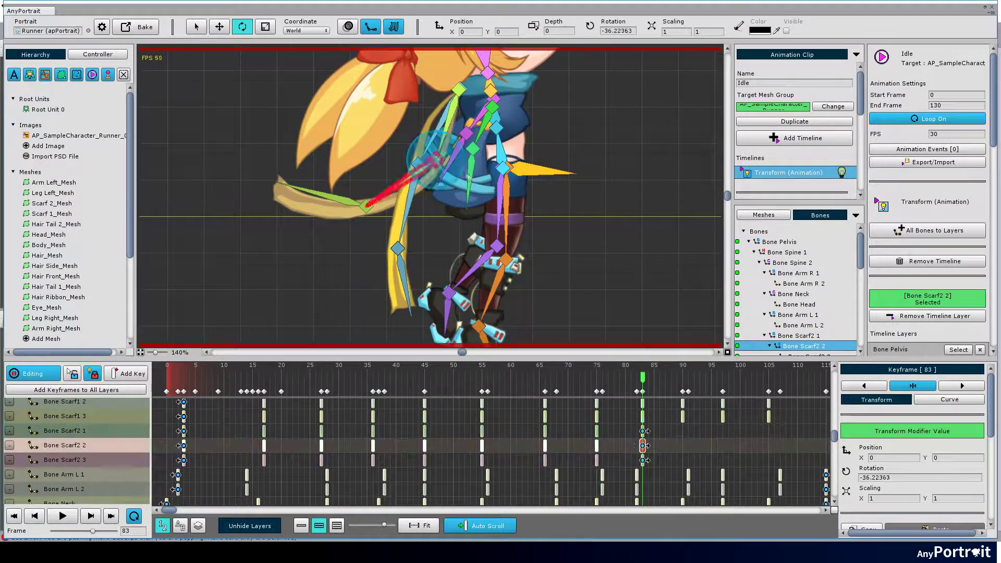
pyautogui.moveTo(403, 206); pyautogui.dragTo(433, 217)
pyautogui.click(643, 459)
pyautogui.moveTo(409, 260); pyautogui.dragTo(404, 238)
# - Duplicate the Scarf2 keyframes from frame 83 to frame 90 and raise the scarf by rotating its three bones
pyautogui.moveTo(630, 432); pyautogui.dragTo(648, 463)
pyautogui.moveTo(642, 445); pyautogui.dragTo(683, 445)
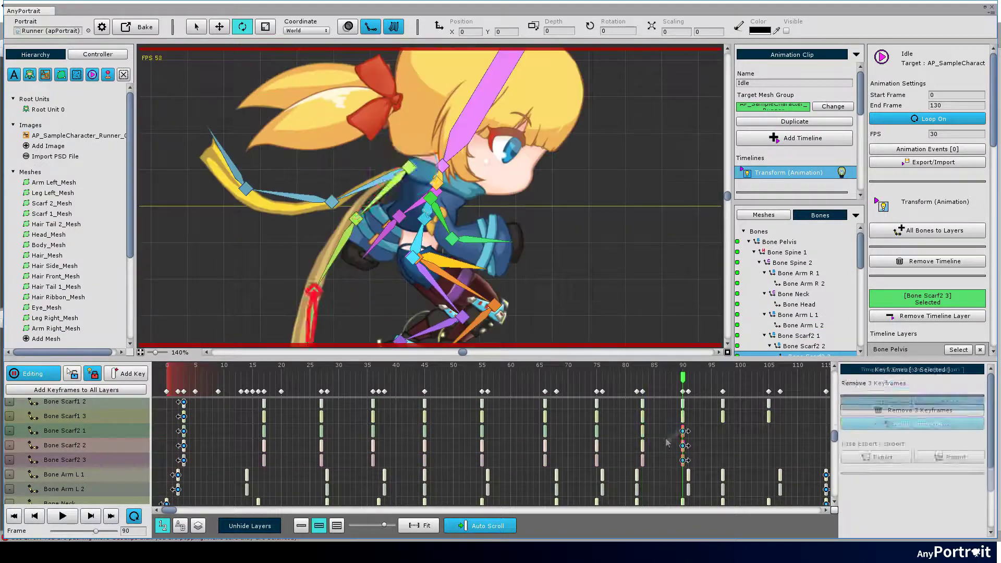
pyautogui.click(682, 430)
pyautogui.moveTo(405, 190)
pyautogui.mouseDown()
pyautogui.moveTo(425, 182)
pyautogui.moveTo(407, 193)
pyautogui.mouseUp()
pyautogui.click(681, 445)
pyautogui.moveTo(318, 203); pyautogui.dragTo(314, 184)
pyautogui.click(680, 458)
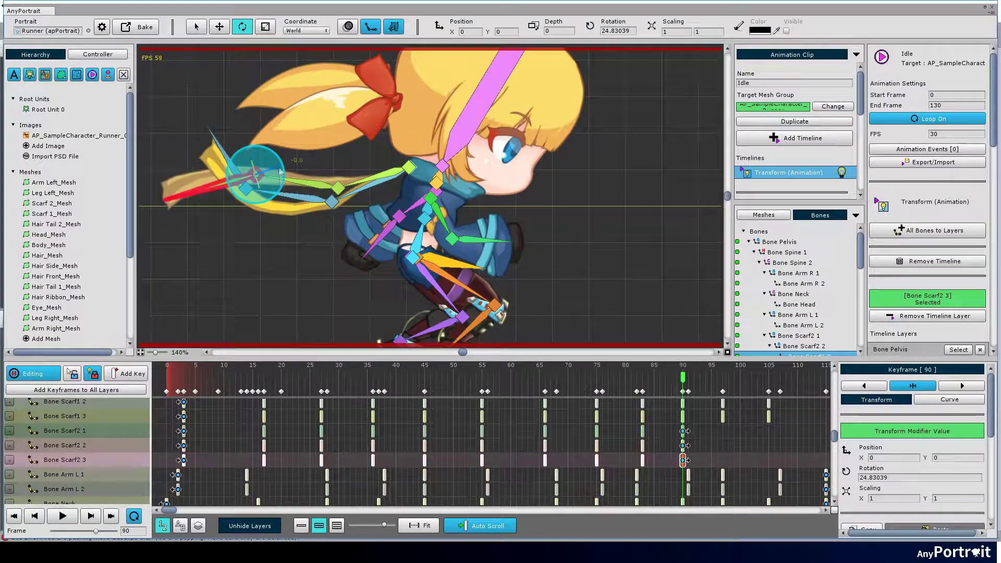
pyautogui.moveTo(235, 166); pyautogui.dragTo(243, 149)
# - Copy the Scarf2 keyframes from frame 90 to frame 97 and lower the scarf, setting Bone Scarf2 2 to about 24.25
pyautogui.moveTo(669, 425); pyautogui.dragTo(692, 459)
pyautogui.hotkey('ctrl', 'c')
pyautogui.click(723, 377)
pyautogui.hotkey('ctrl', 'v')
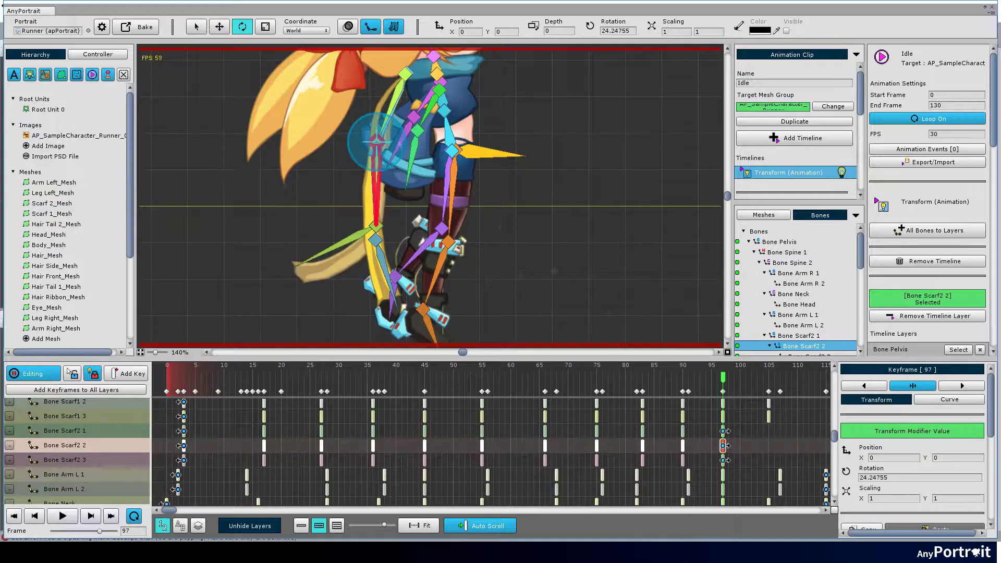
pyautogui.moveTo(447, 220); pyautogui.dragTo(411, 180)
# - Duplicate the Scarf2 keyframes from frame 97 to frame 105 and raise the scarf by rotating its three bones
pyautogui.moveTo(711, 424); pyautogui.dragTo(735, 472)
pyautogui.moveTo(735, 471); pyautogui.dragTo(688, 461)
pyautogui.moveTo(675, 434); pyautogui.dragTo(721, 430)
pyautogui.click(720, 419)
pyautogui.moveTo(365, 211); pyautogui.dragTo(348, 193)
pyautogui.click(321, 243)
pyautogui.moveTo(321, 229); pyautogui.dragTo(307, 203)
pyautogui.click(235, 222)
pyautogui.moveTo(234, 222); pyautogui.dragTo(233, 186)
# - Duplicate the Scarf2 keyframes from frame 105 to frame 117 and lower the scarf, setting Bone Scarf2 3 to about 16.18
pyautogui.moveTo(698, 427); pyautogui.dragTo(622, 454)
pyautogui.moveTo(613, 428); pyautogui.dragTo(683, 423)
pyautogui.click(683, 419)
pyautogui.click(396, 219)
pyautogui.moveTo(388, 161); pyautogui.dragTo(427, 234)
pyautogui.click(426, 305)
pyautogui.moveTo(427, 305); pyautogui.dragTo(464, 299)
# - Offset the early Scarf2 keyframes from Scarf1 by moving them to frames 2, 15 and 28
pyautogui.scroll(-4, 658, 266)
pyautogui.press('s')
pyautogui.moveTo(225, 436); pyautogui.dragTo(381, 458)
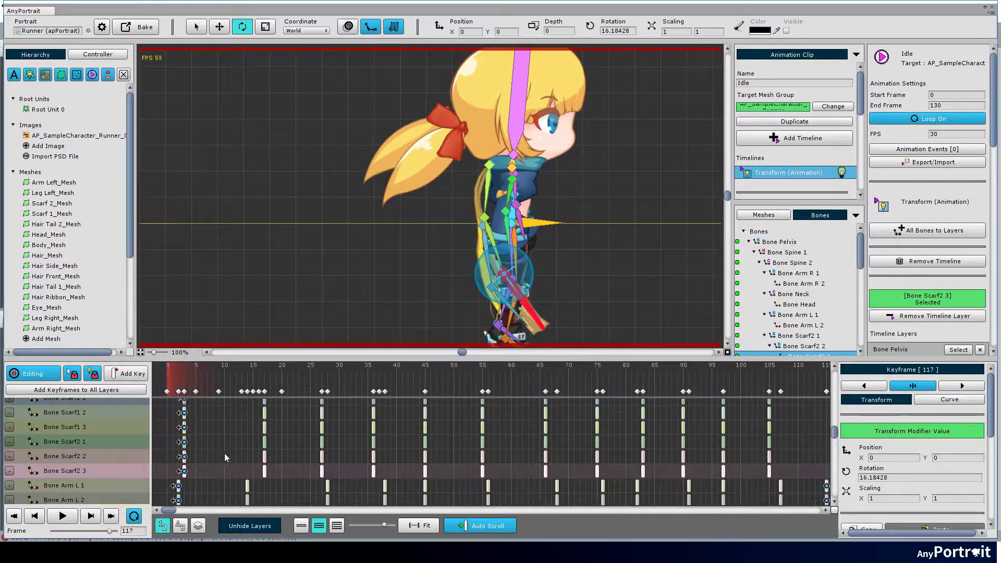
pyautogui.scroll(1, 109, 436)
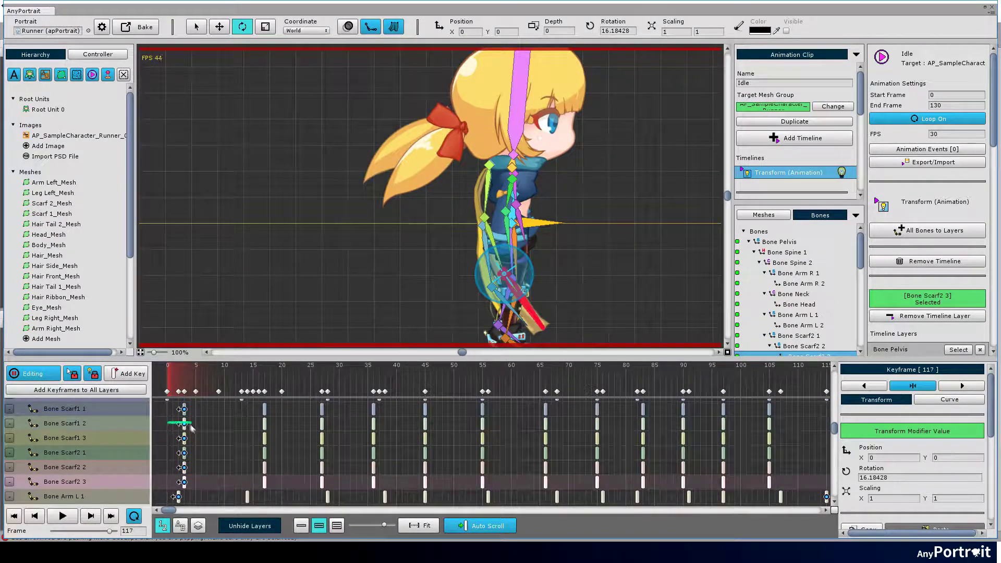
pyautogui.moveTo(191, 424); pyautogui.dragTo(178, 454)
pyautogui.moveTo(251, 452); pyautogui.dragTo(328, 474)
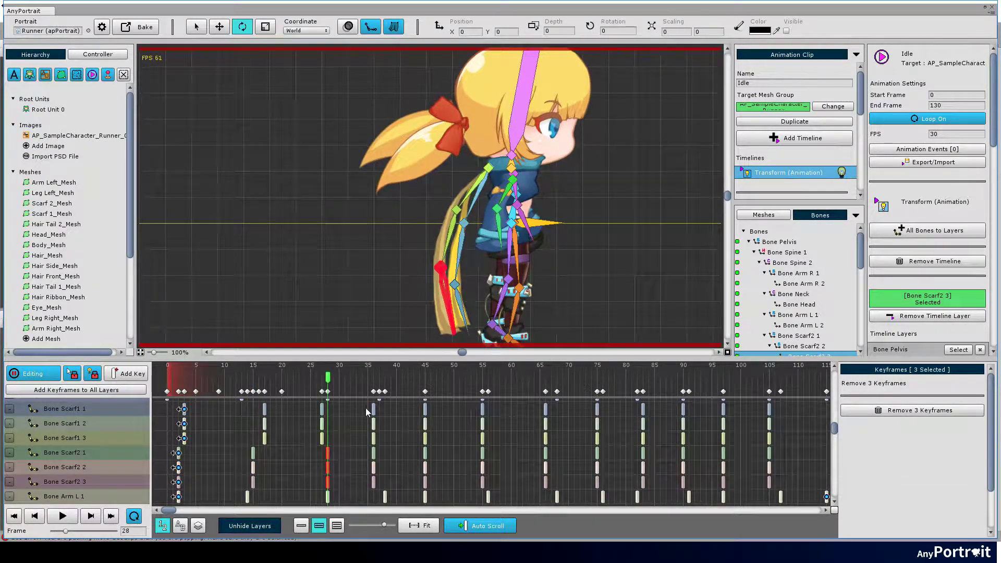
# - Stagger the two scarves by moving the Scarf1 keyframes to frames 37, 56, 67 and 106 and the Scarf2 keyframes at frame 45 to frame 44
pyautogui.moveTo(367, 412)
pyautogui.mouseDown()
pyautogui.moveTo(381, 446)
pyautogui.moveTo(379, 423)
pyautogui.mouseUp()
pyautogui.moveTo(430, 492); pyautogui.dragTo(430, 487)
pyautogui.moveTo(426, 462); pyautogui.dragTo(419, 454)
pyautogui.moveTo(471, 405); pyautogui.dragTo(488, 443)
pyautogui.moveTo(482, 417); pyautogui.dragTo(488, 417)
pyautogui.moveTo(532, 409)
pyautogui.mouseDown()
pyautogui.moveTo(551, 443)
pyautogui.moveTo(530, 423)
pyautogui.mouseUp()
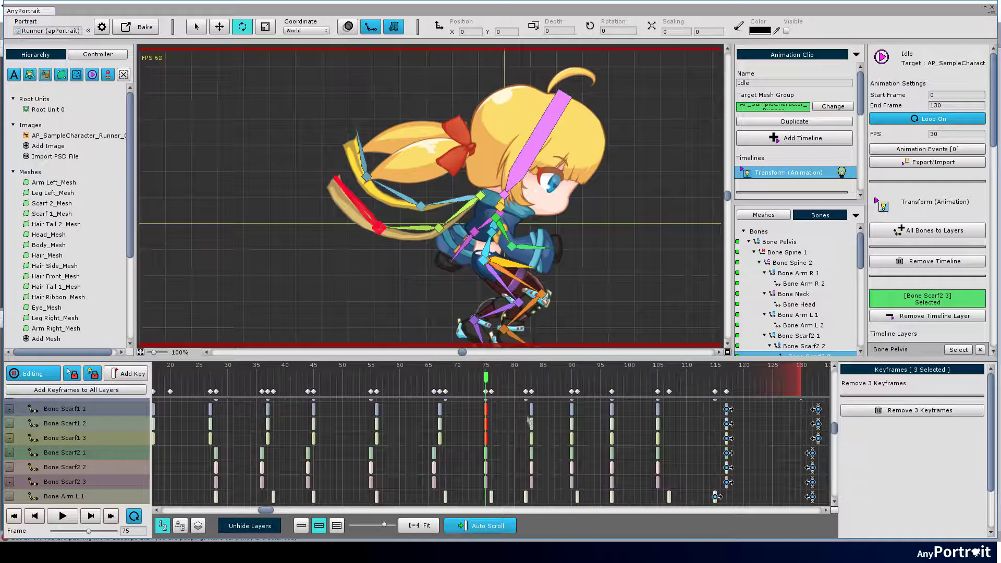
pyautogui.moveTo(645, 406); pyautogui.dragTo(663, 416)
# - Delay the Bone Scarf1 2 keyframes to frames 4, 18, 28, 38, 46, 58, 69, 77, 84, 91, 98 and 108
pyautogui.moveTo(239, 446); pyautogui.dragTo(350, 445)
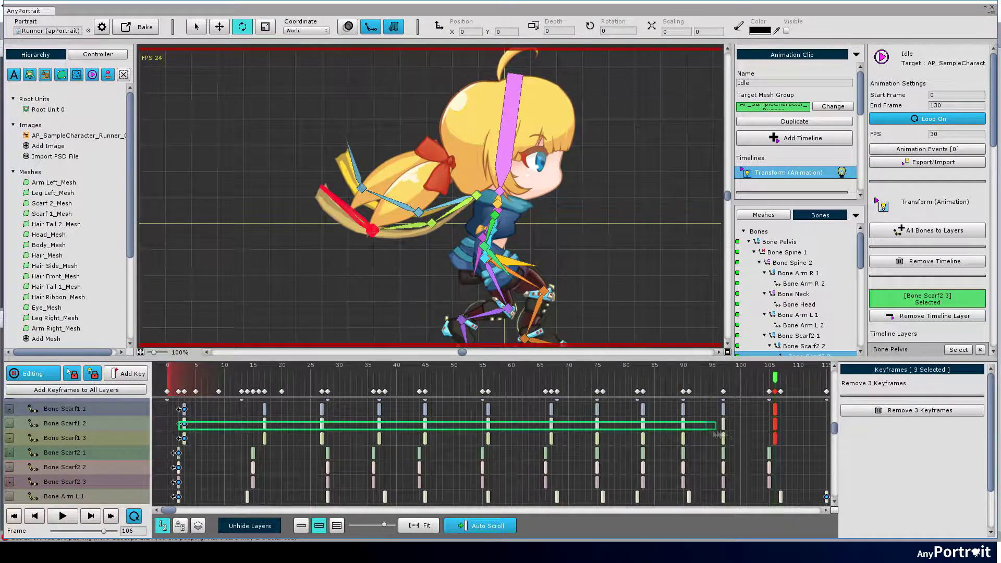
pyautogui.moveTo(293, 432); pyautogui.dragTo(323, 429)
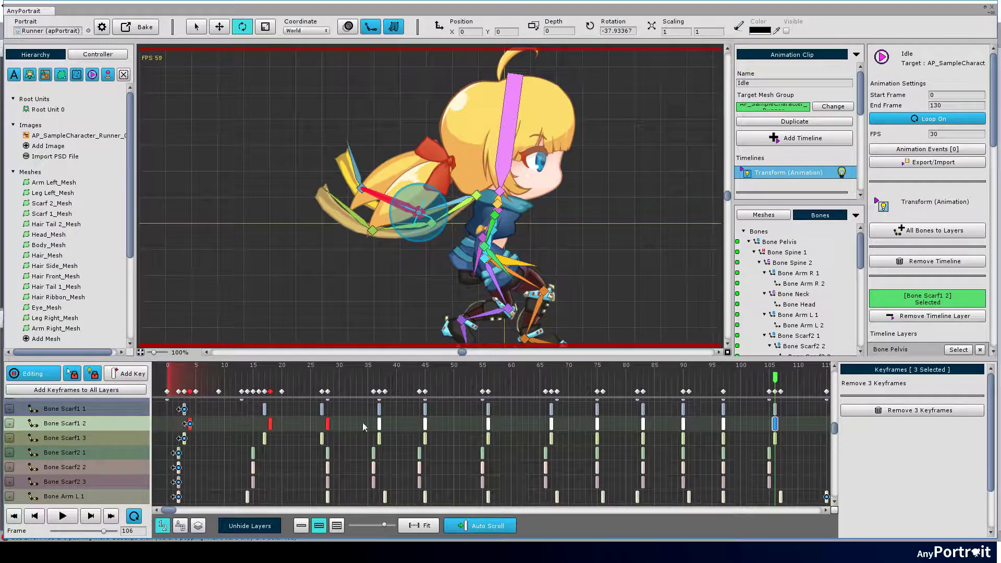
pyautogui.moveTo(488, 424); pyautogui.dragTo(648, 426)
pyautogui.click(642, 425)
pyautogui.moveTo(663, 423); pyautogui.dragTo(730, 428)
pyautogui.moveTo(723, 425); pyautogui.dragTo(728, 425)
pyautogui.hscroll(3, 728, 429)
pyautogui.moveTo(641, 425); pyautogui.dragTo(647, 427)
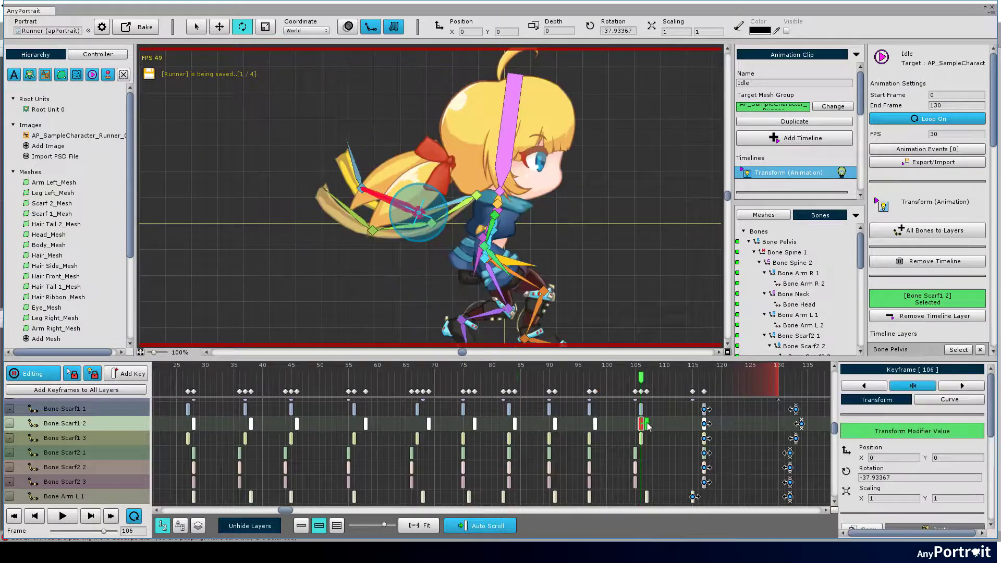
# - Delay the Bone Scarf1 3 keyframes to frames 6, 20, 30, 39, 48, 60, 70, 78, 86, 93, 100 and 110
pyautogui.hscroll(-5, 646, 427)
pyautogui.click(264, 438)
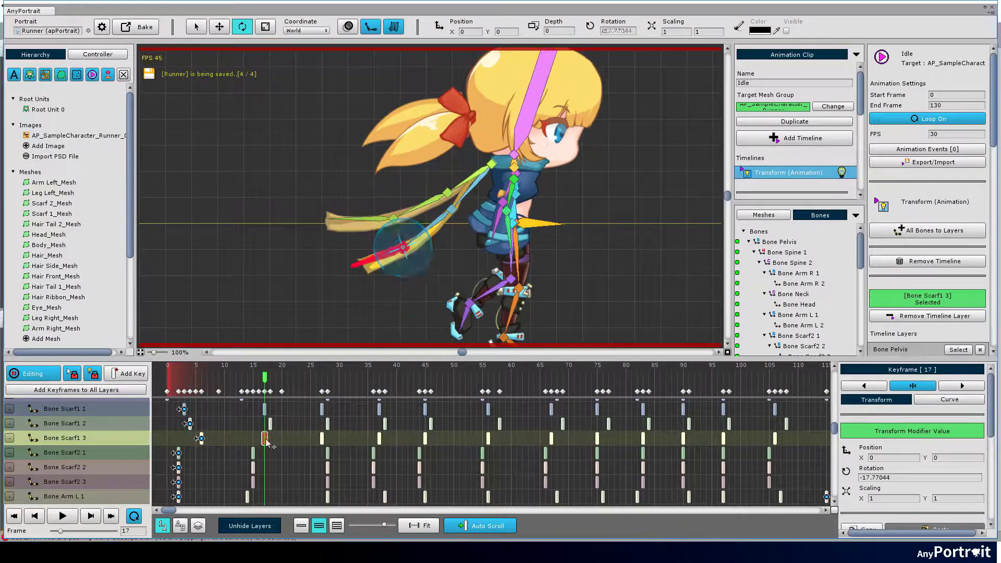
pyautogui.moveTo(265, 439); pyautogui.dragTo(340, 441)
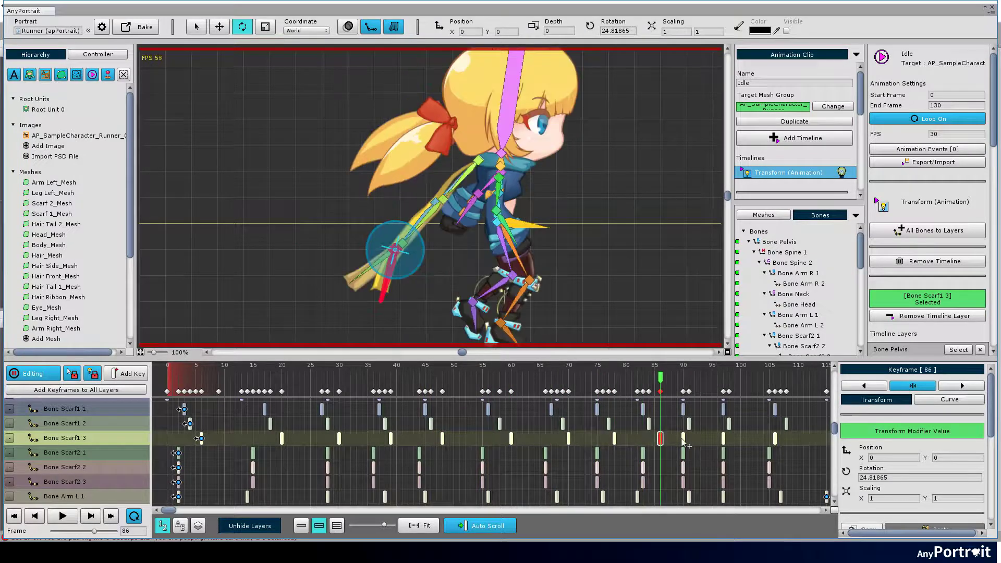
pyautogui.hscroll(4, 665, 432)
pyautogui.moveTo(742, 446); pyautogui.dragTo(684, 440)
# - Play back the Idle animation to examine the delayed swing of the Scarf1 chain
pyautogui.press('space')
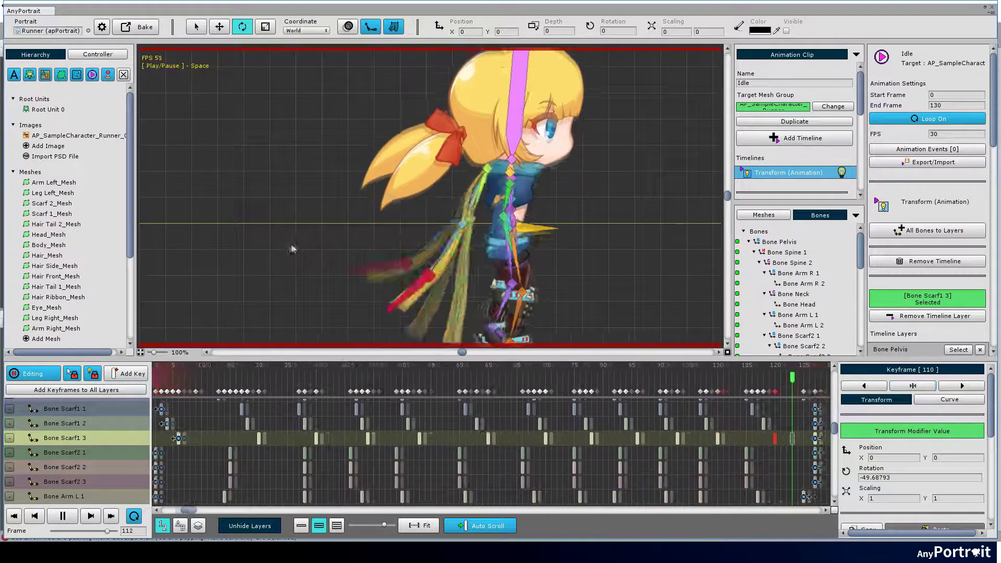
pyautogui.scroll(1, 277, 261)
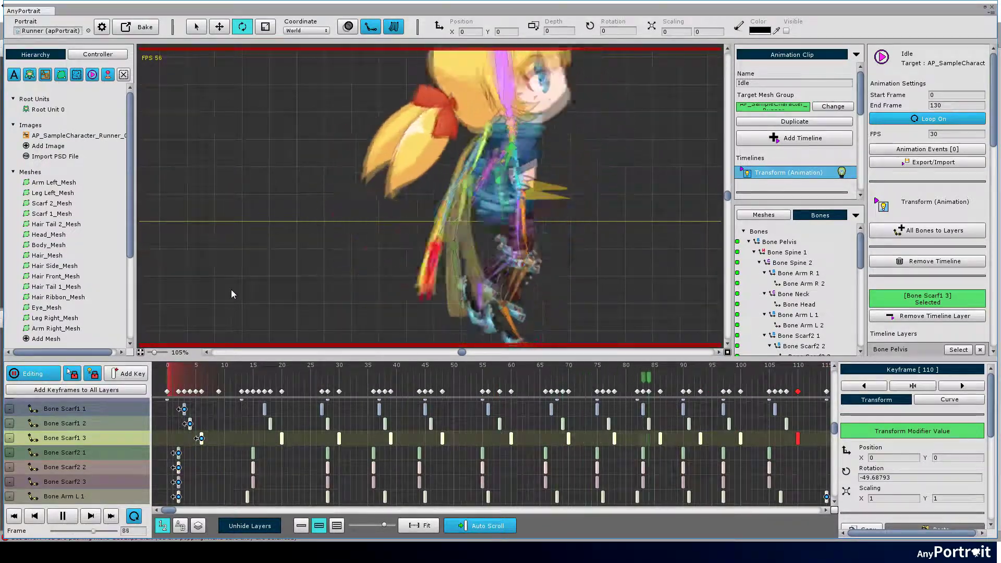
pyautogui.press('space')
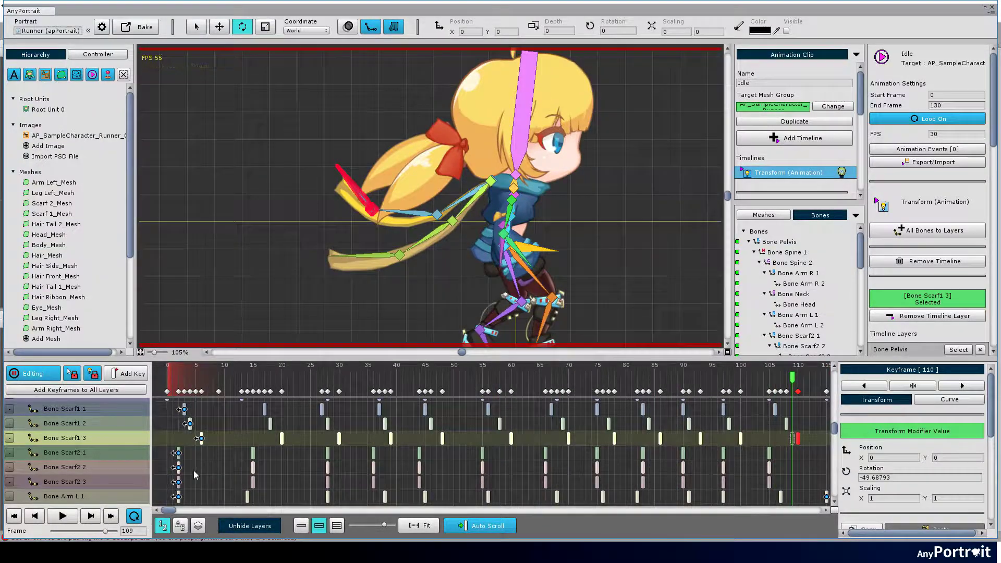
# - Delay the Bone Scarf2 2 keyframes across the loop, placing the first three at frames 3, 17 and 30
pyautogui.scroll(-1, 193, 471)
pyautogui.moveTo(178, 459); pyautogui.dragTo(184, 458)
pyautogui.moveTo(253, 459); pyautogui.dragTo(264, 459)
pyautogui.click(327, 459)
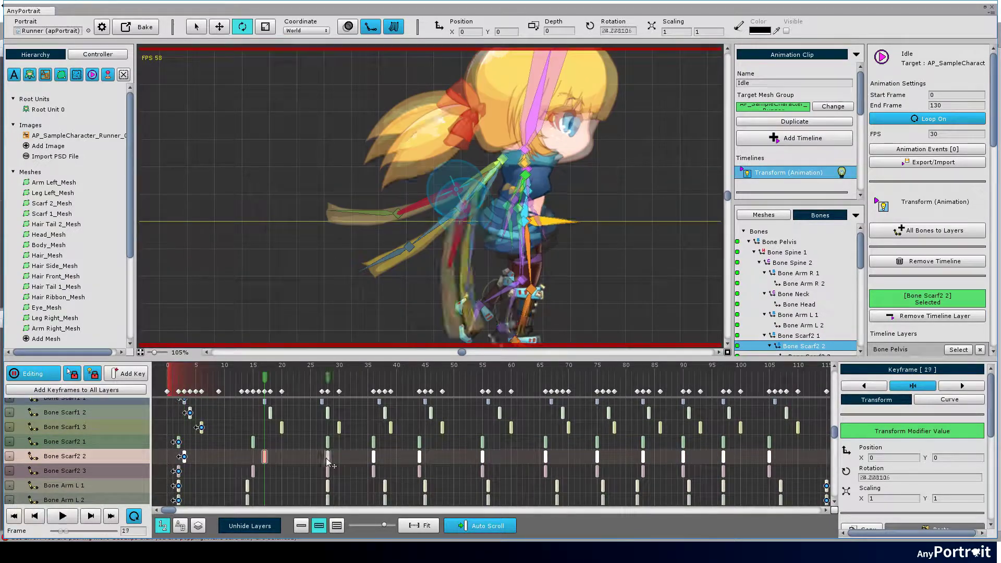
pyautogui.moveTo(327, 458); pyautogui.dragTo(430, 457)
pyautogui.moveTo(482, 458); pyautogui.dragTo(602, 458)
pyautogui.moveTo(643, 458); pyautogui.dragTo(688, 458)
pyautogui.moveTo(333, 459); pyautogui.dragTo(338, 458)
pyautogui.hscroll(3, 554, 464)
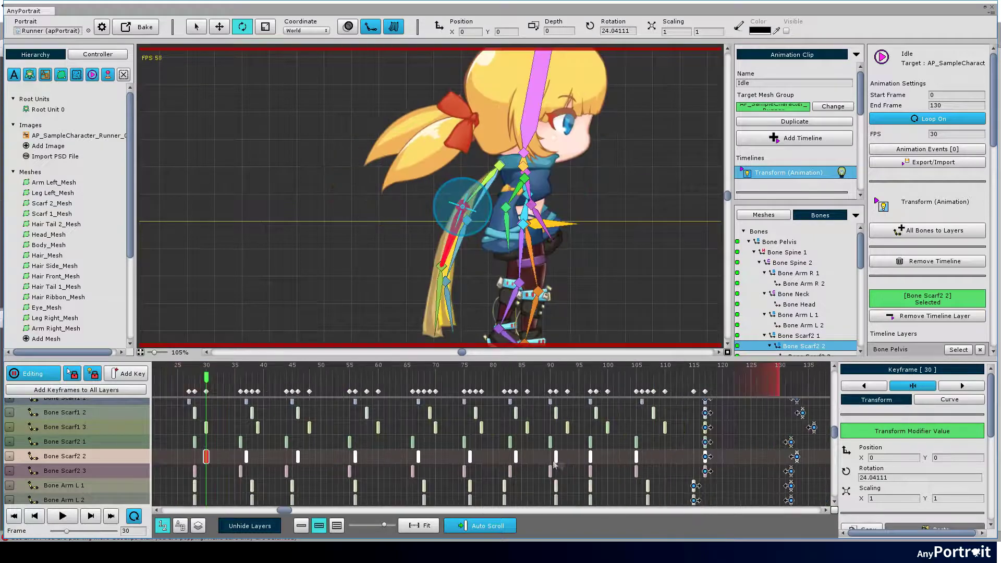
pyautogui.moveTo(590, 456); pyautogui.dragTo(596, 457)
pyautogui.moveTo(636, 457); pyautogui.dragTo(642, 457)
# - Stagger the closing scarf keyframes, with Bone Scarf1 2 at frame 119, Bone Scarf1 3 at 122, Bone Scarf2 2 at 120 and Bone Scarf2 3 at 123
pyautogui.moveTo(704, 457); pyautogui.dragTo(716, 434)
pyautogui.scroll(1, 714, 454)
pyautogui.moveTo(705, 449); pyautogui.dragTo(733, 450)
pyautogui.moveTo(716, 478); pyautogui.dragTo(738, 493)
# - Delay the Bone Scarf2 3 keyframes across the loop, including the opening one to frame 5, the mid-loop one to 59 and the one near the end to 109
pyautogui.moveTo(636, 493); pyautogui.dragTo(658, 493)
pyautogui.moveTo(590, 493); pyautogui.dragTo(607, 493)
pyautogui.moveTo(550, 492); pyautogui.dragTo(567, 492)
pyautogui.moveTo(510, 492); pyautogui.dragTo(527, 492)
pyautogui.moveTo(463, 492); pyautogui.dragTo(475, 493)
pyautogui.moveTo(412, 493); pyautogui.dragTo(429, 492)
pyautogui.moveTo(349, 492); pyautogui.dragTo(372, 492)
pyautogui.hscroll(-3, 380, 441)
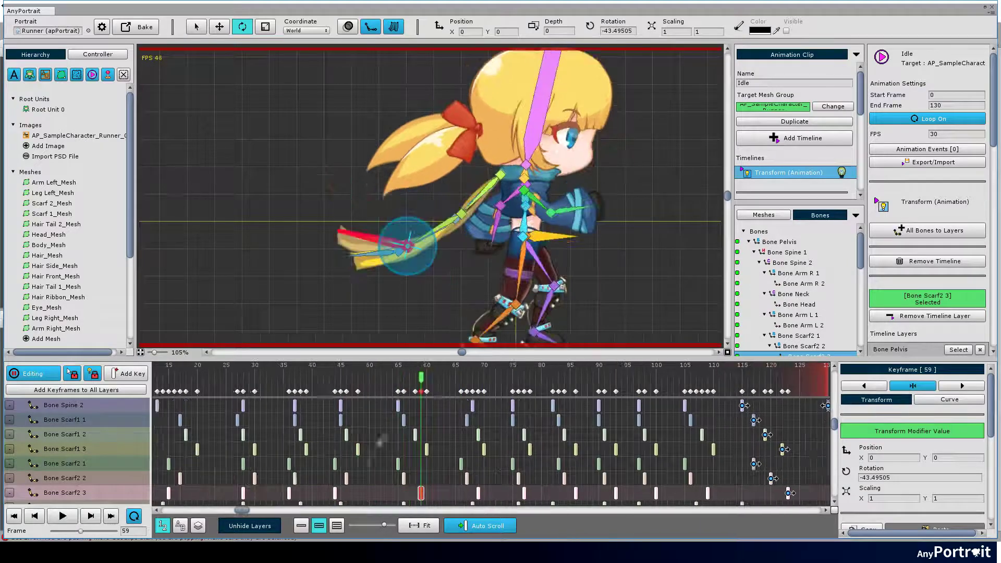
pyautogui.hscroll(-5, 365, 492)
pyautogui.moveTo(179, 493); pyautogui.dragTo(196, 493)
# - Play back the Idle animation to examine the staggered swing of both scarf chains
pyautogui.press('space')
pyautogui.scroll(-2, 411, 245)
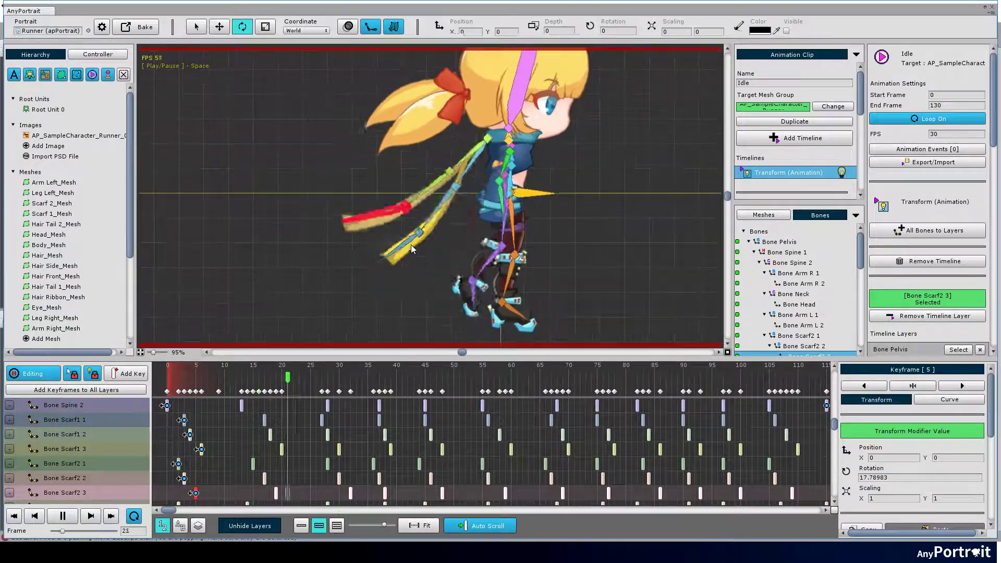
pyautogui.moveTo(510, 277); pyautogui.dragTo(433, 249)
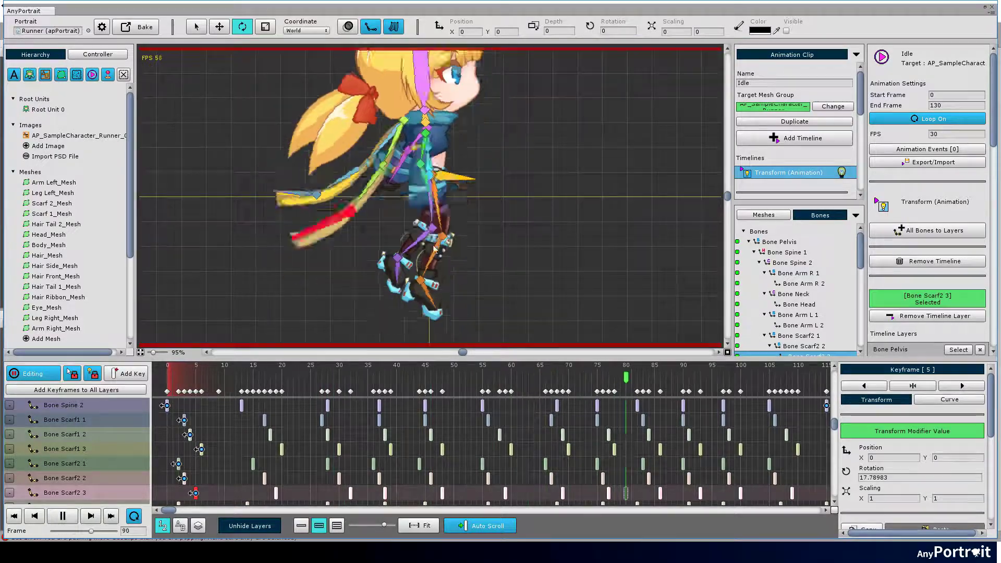
pyautogui.scroll(-1, 417, 237)
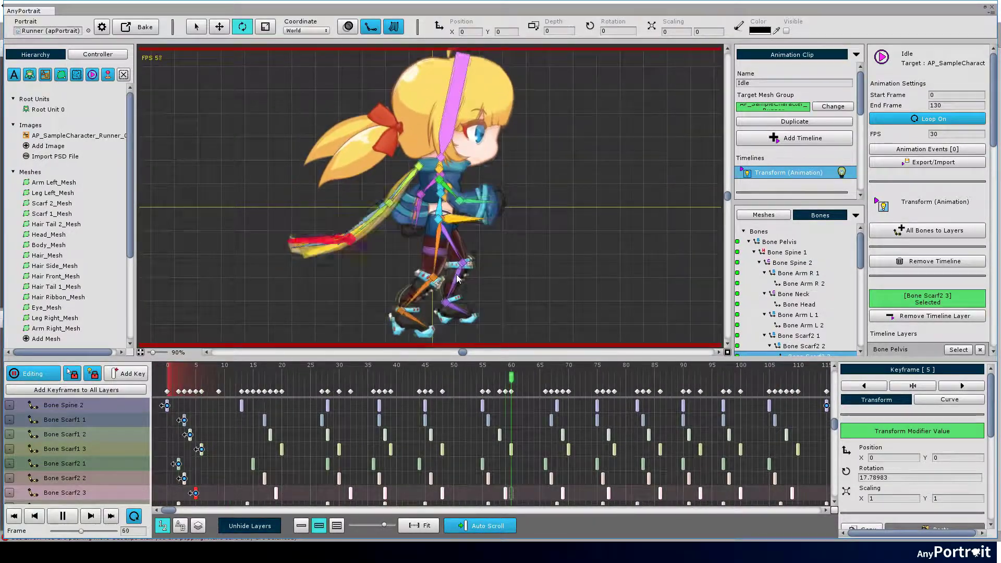
pyautogui.press('space')
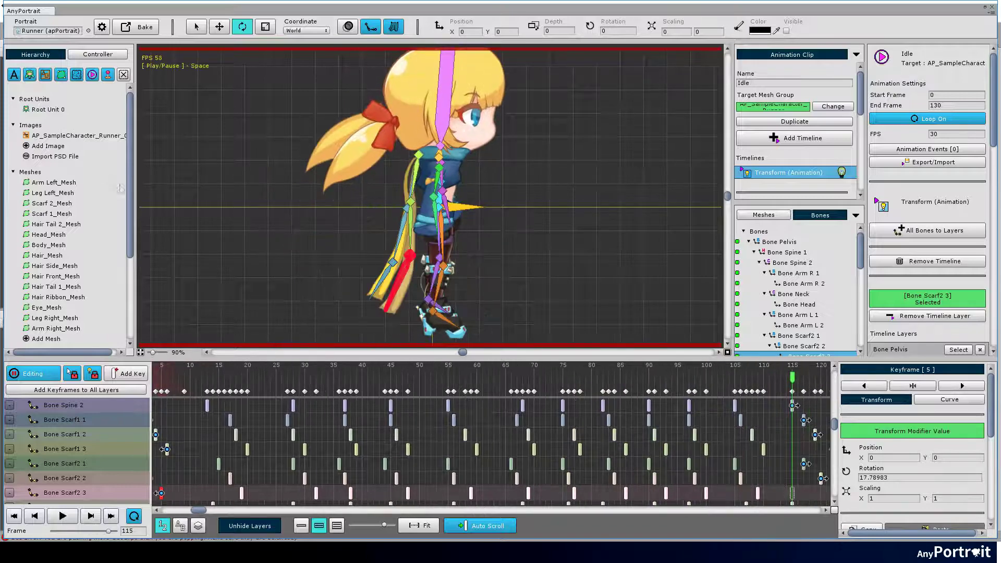
# - Enable auto play for the Idle clip in Root Unit 0 and preview the clip with the bones hidden
pyautogui.click(53, 110)
pyautogui.click(903, 205)
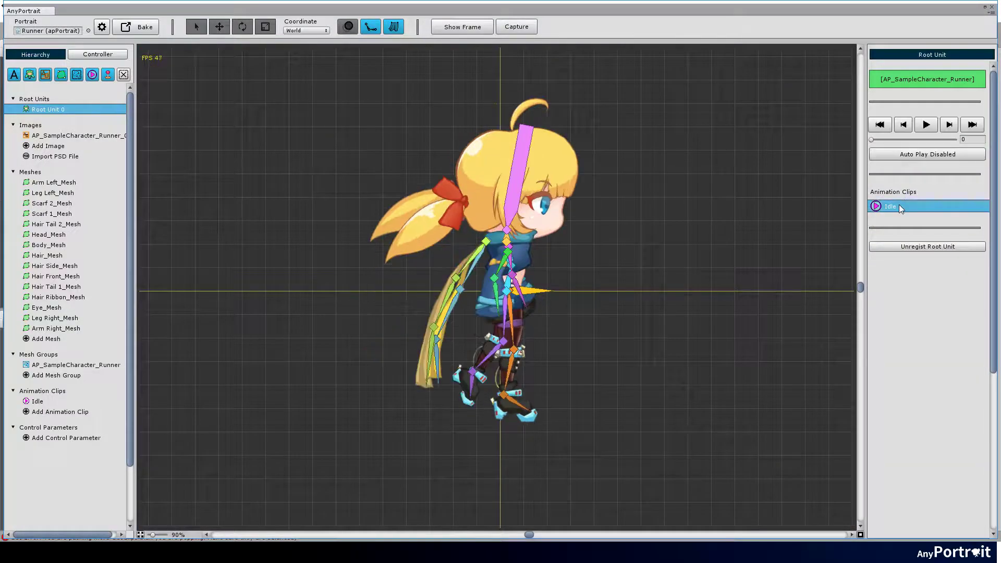
pyautogui.click(919, 158)
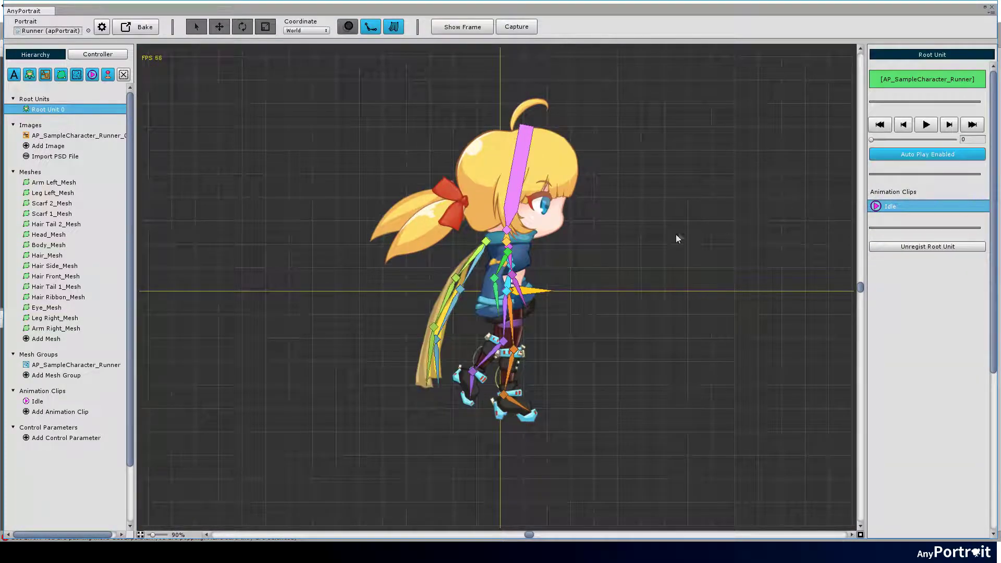
pyautogui.scroll(1, 597, 278)
pyautogui.click(927, 129)
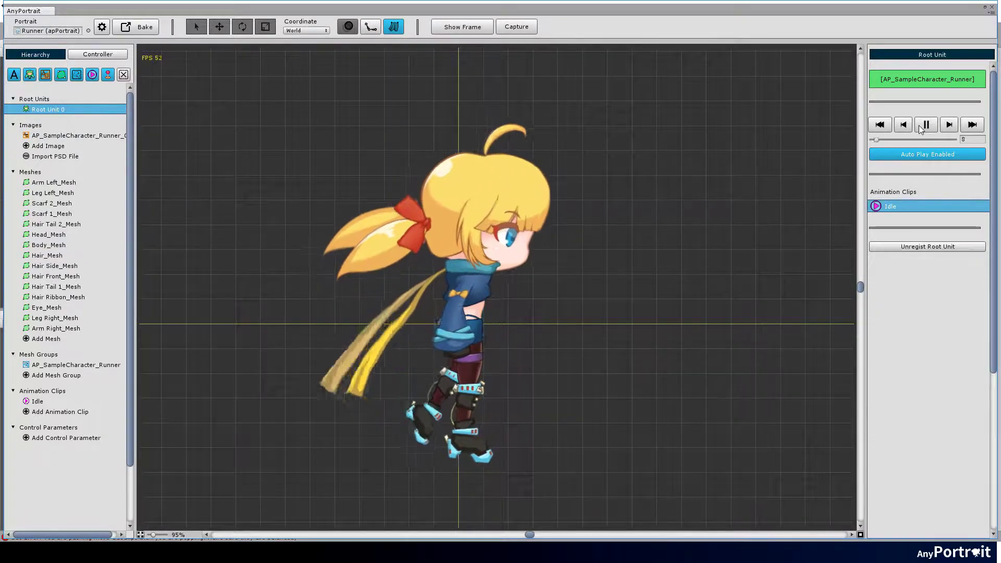